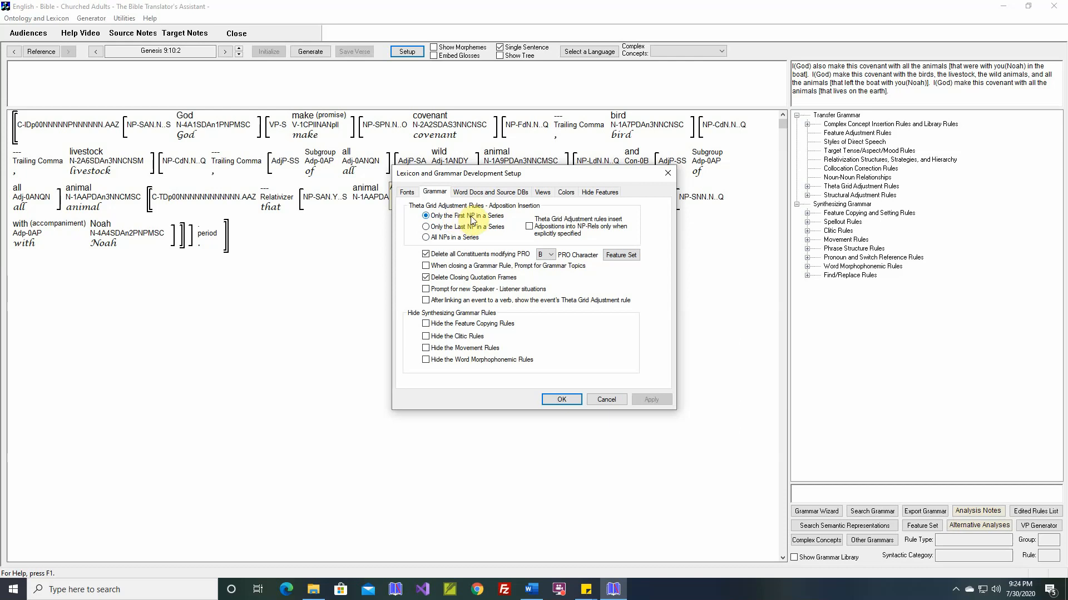
# Set the Theta Grid Adjustment adposition insertion option to Only the First NP in a Series
pyautogui.click(427, 227)
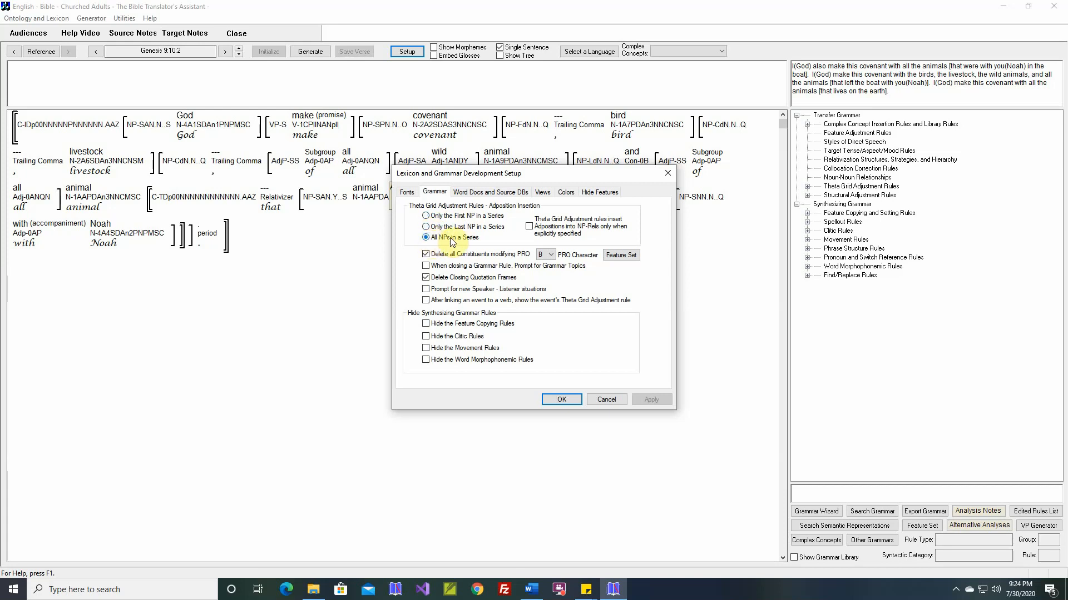
pyautogui.click(426, 216)
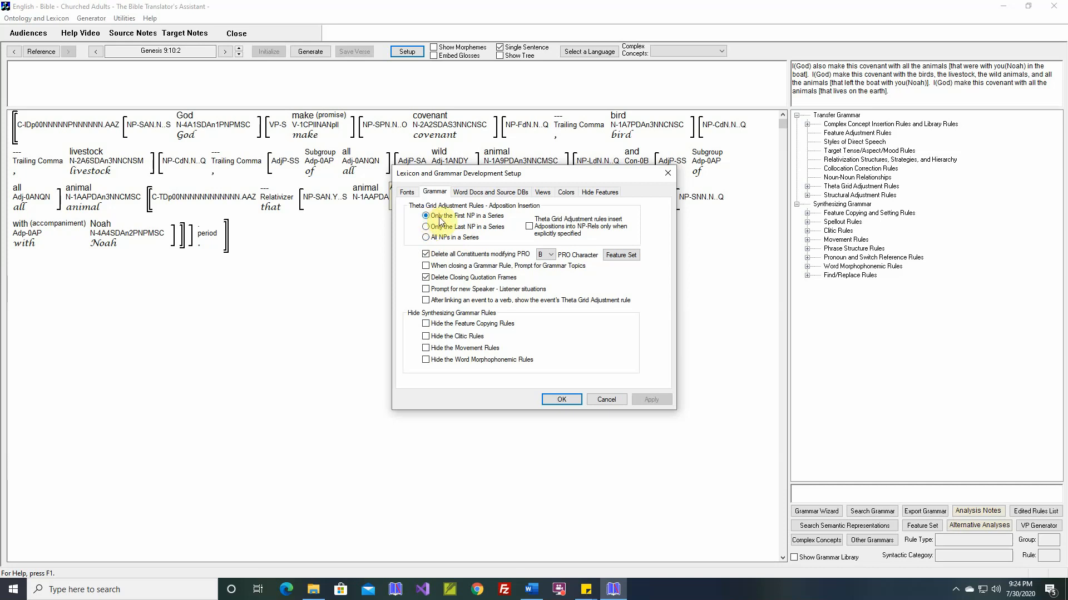
pyautogui.click(558, 399)
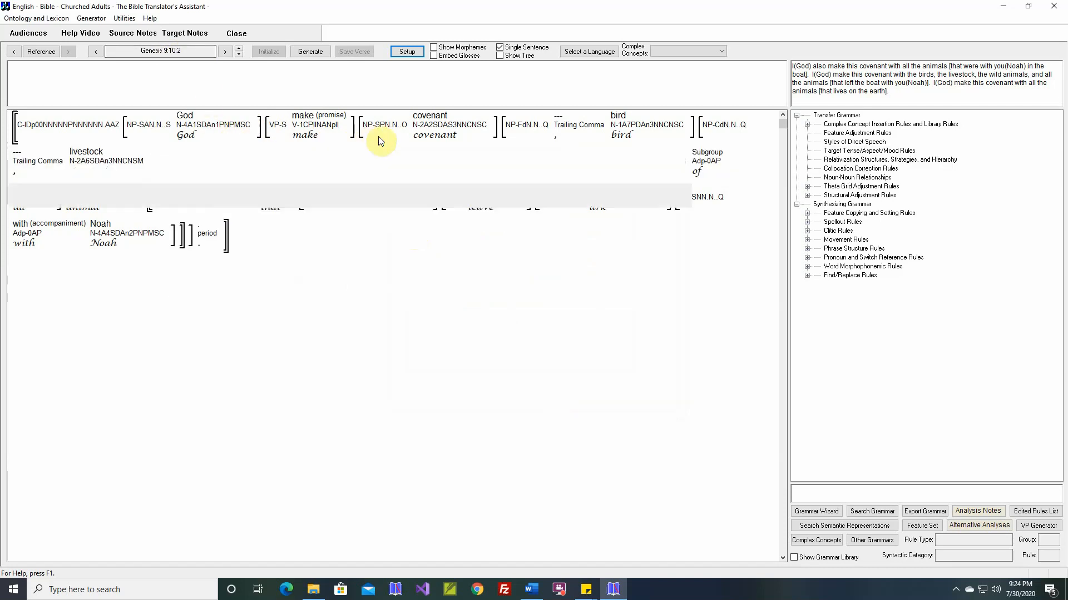
# Examine the second structure of the Theta Grid Adjustment rule for "make", including its covenant input and destination NP, and leave the rule unchanged
pyautogui.moveTo(428, 133)
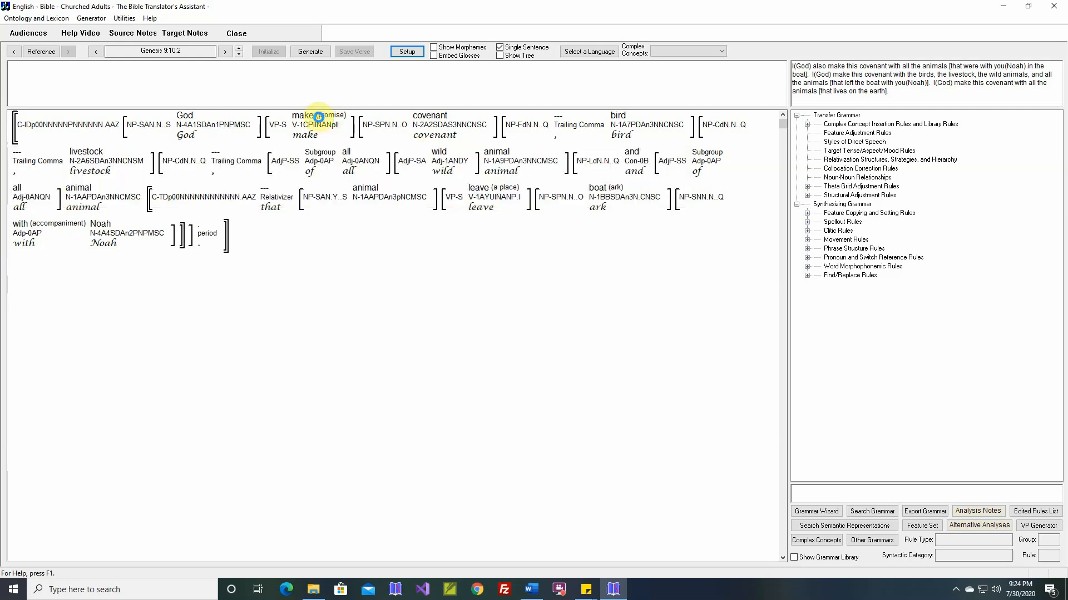
pyautogui.rightClick(317, 118)
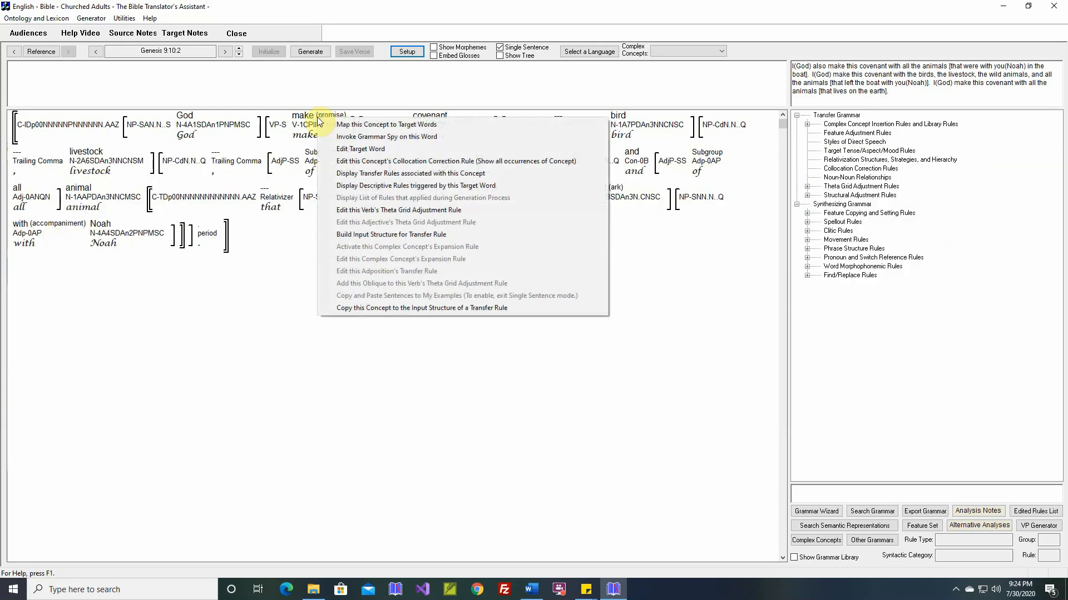
pyautogui.click(350, 210)
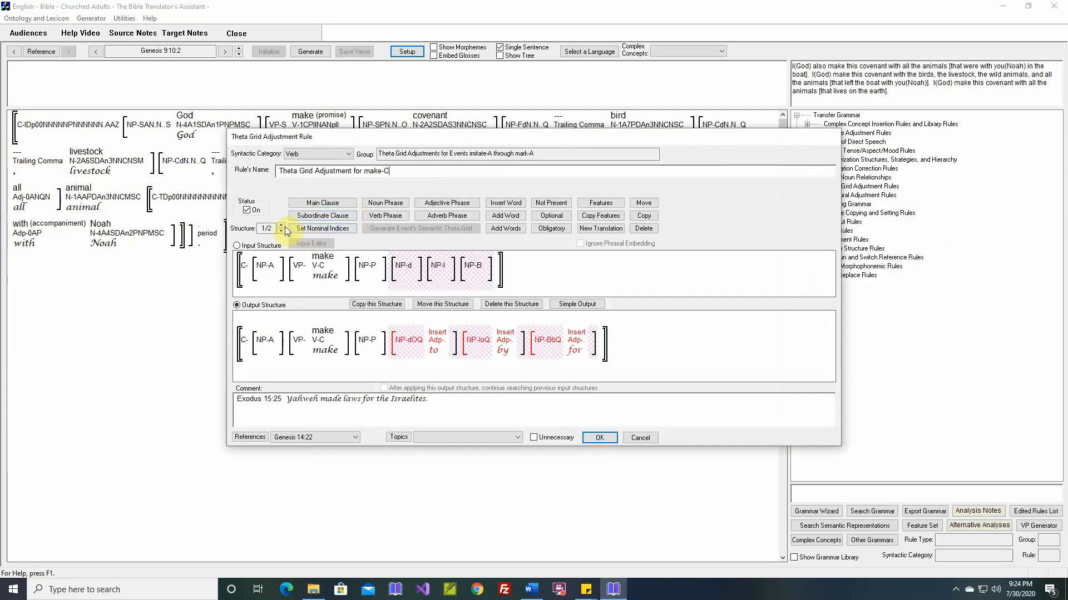
pyautogui.click(283, 226)
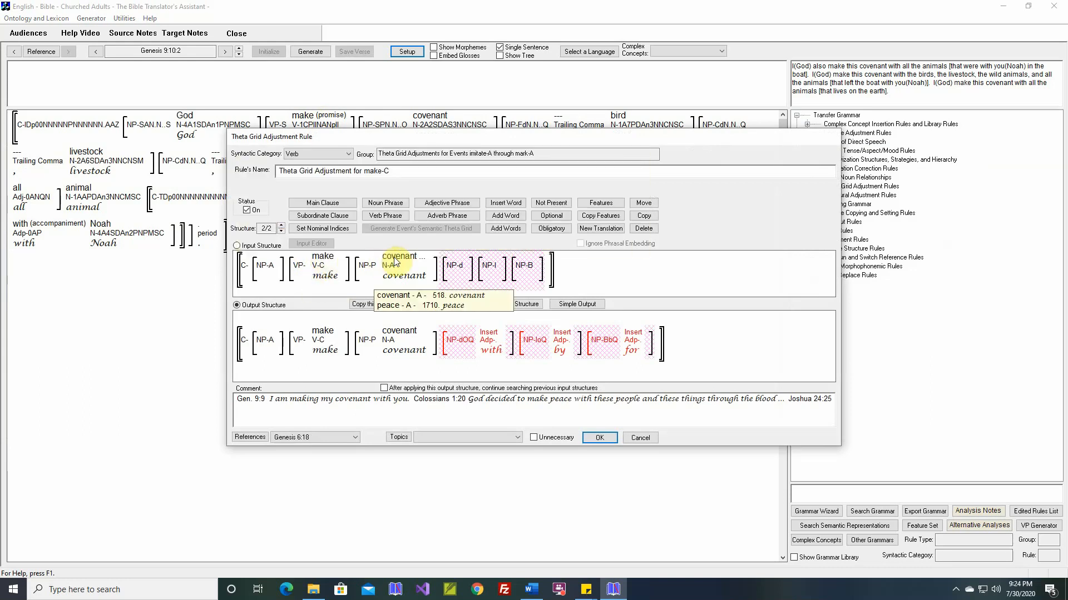
pyautogui.moveTo(454, 268)
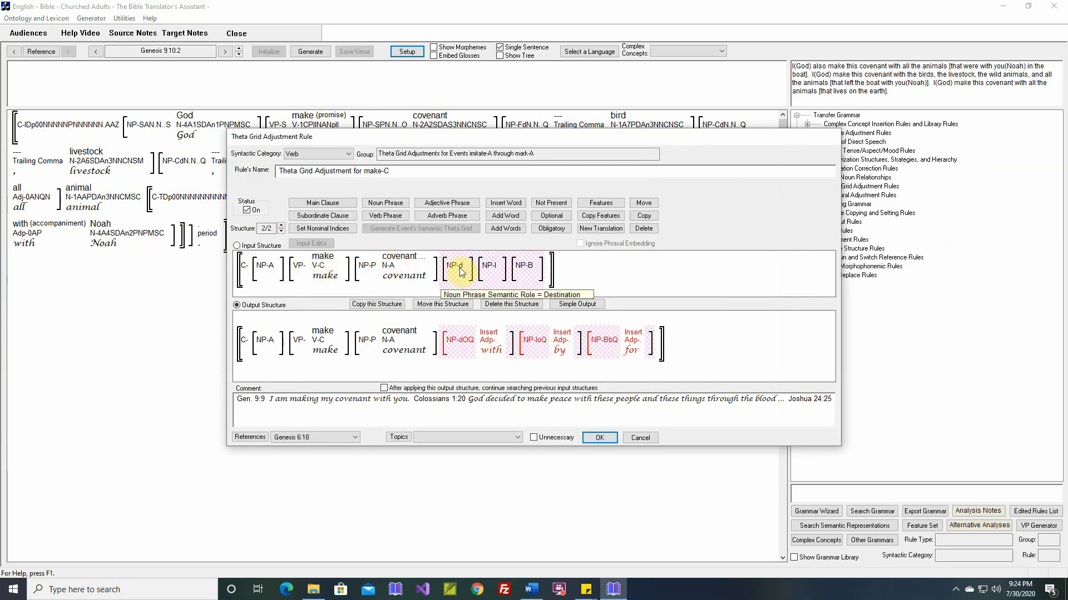
pyautogui.moveTo(486, 352)
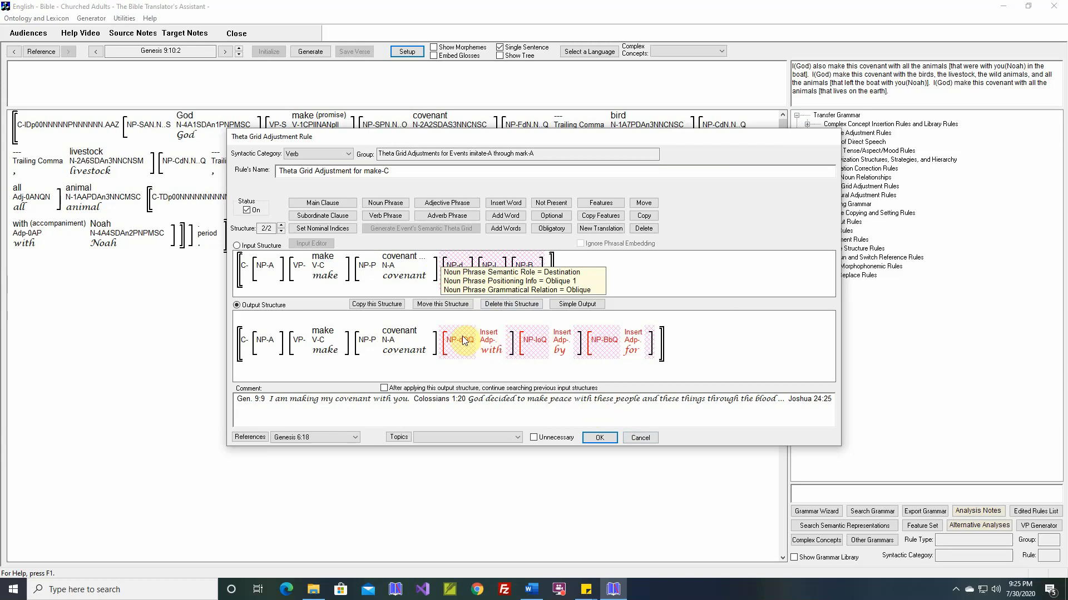
pyautogui.click(632, 437)
# Generate the target text for Genesis 9:10:2 and highlight the "with" before "the birds"
pyautogui.click(315, 52)
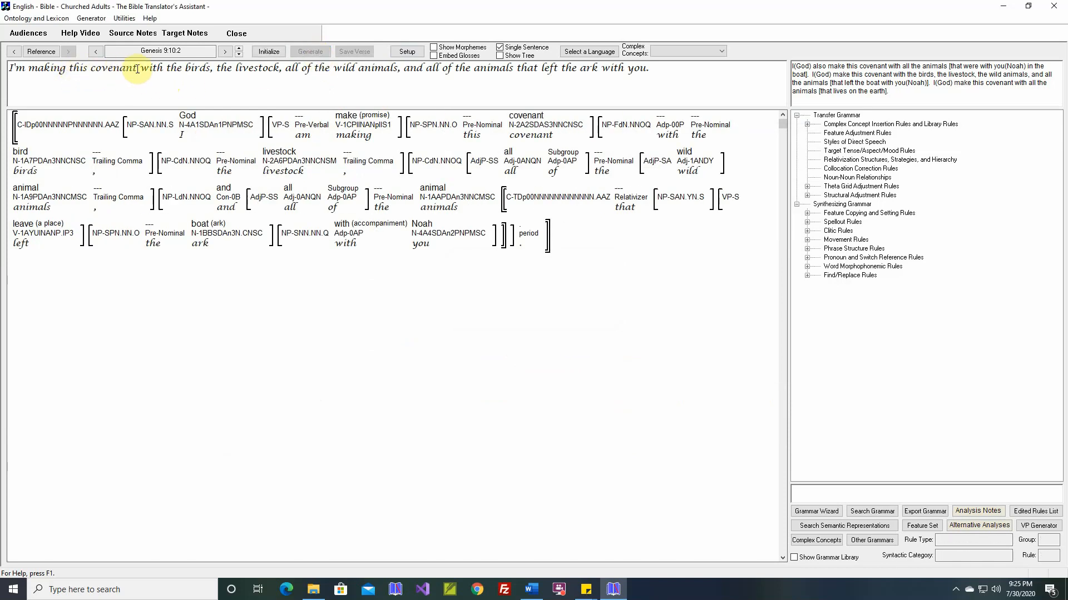
pyautogui.doubleClick(153, 70)
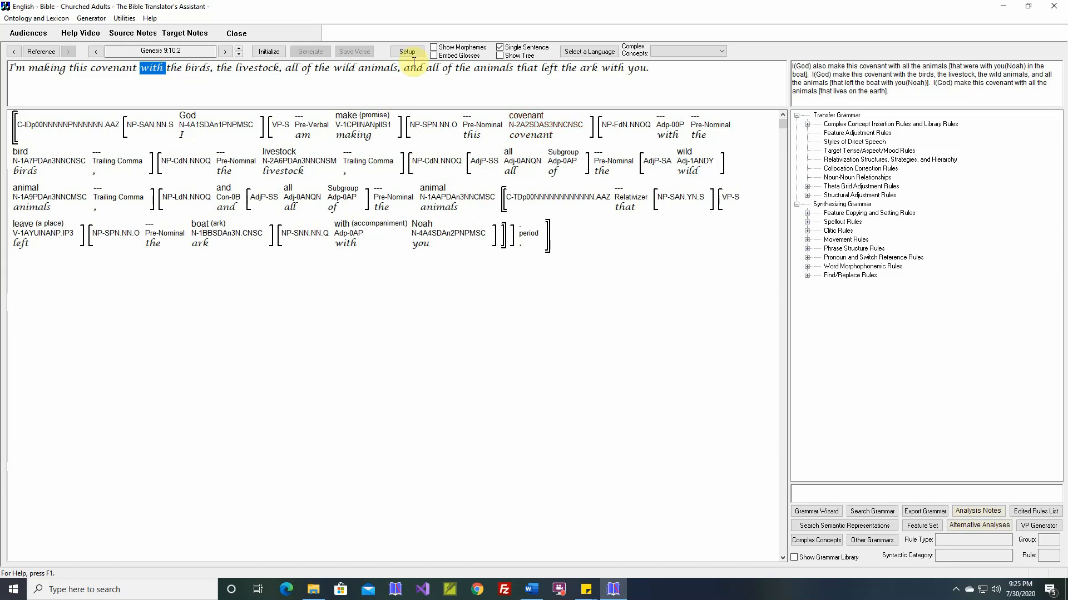
# Set adposition insertion to Only the Last NP in a Series, regenerate the sentence, and highlight the "with" after "and"
pyautogui.click(410, 53)
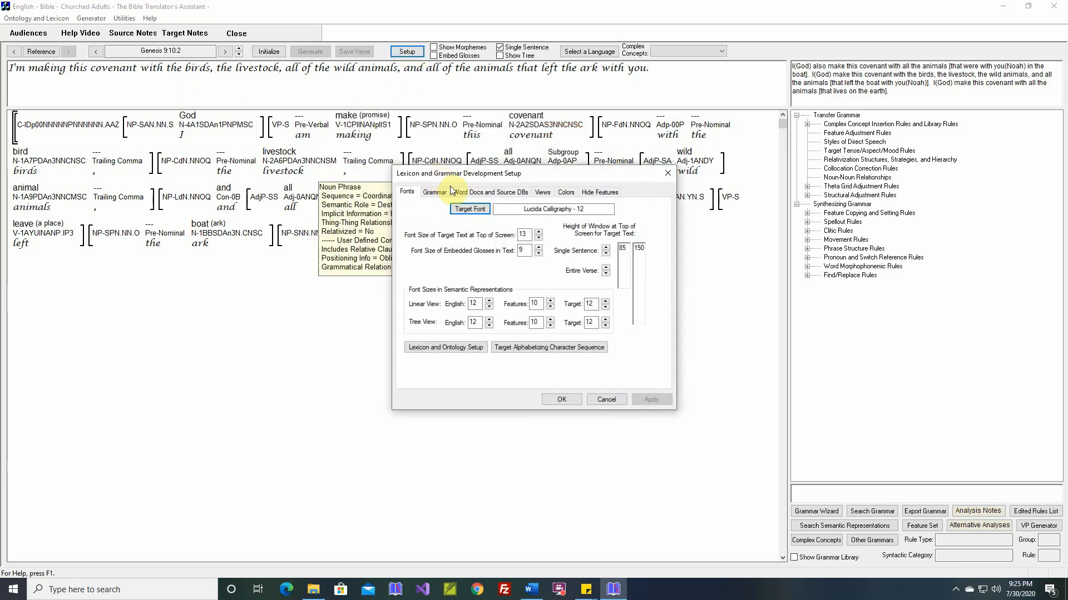
pyautogui.click(437, 194)
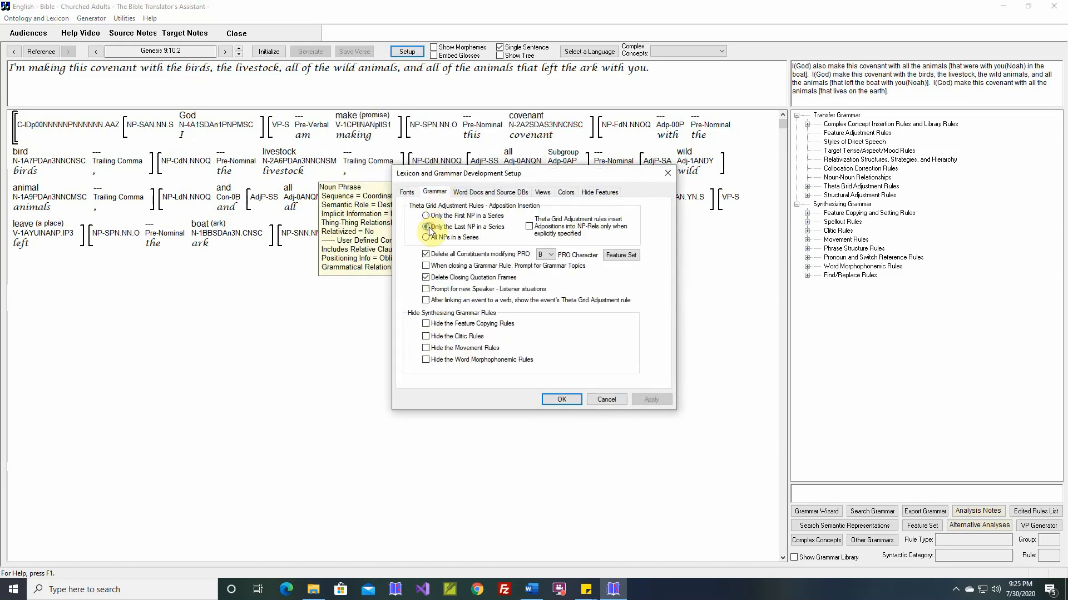
pyautogui.click(561, 399)
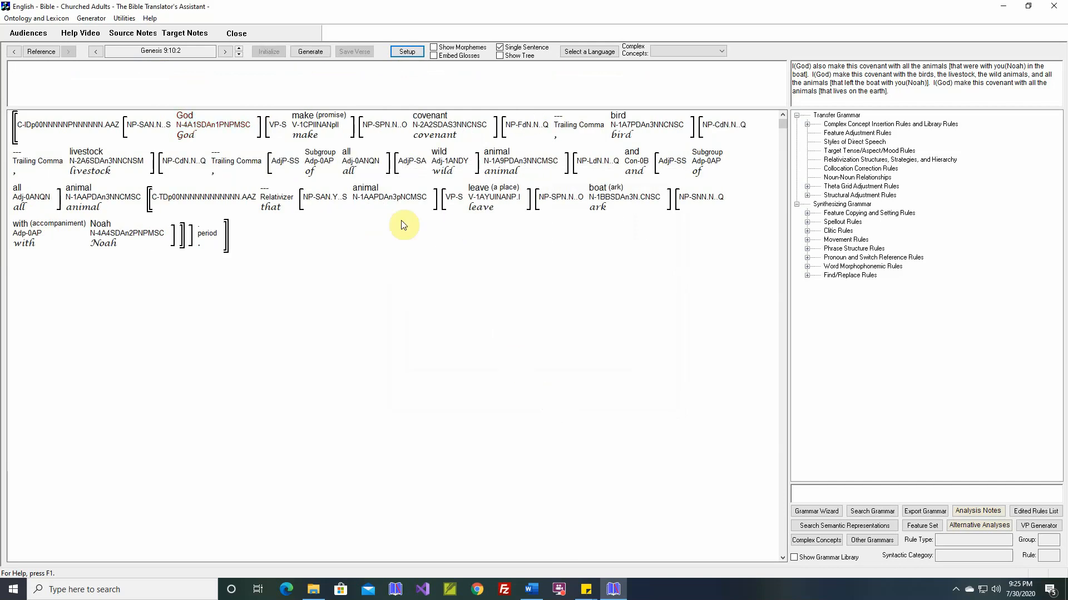
pyautogui.click(310, 51)
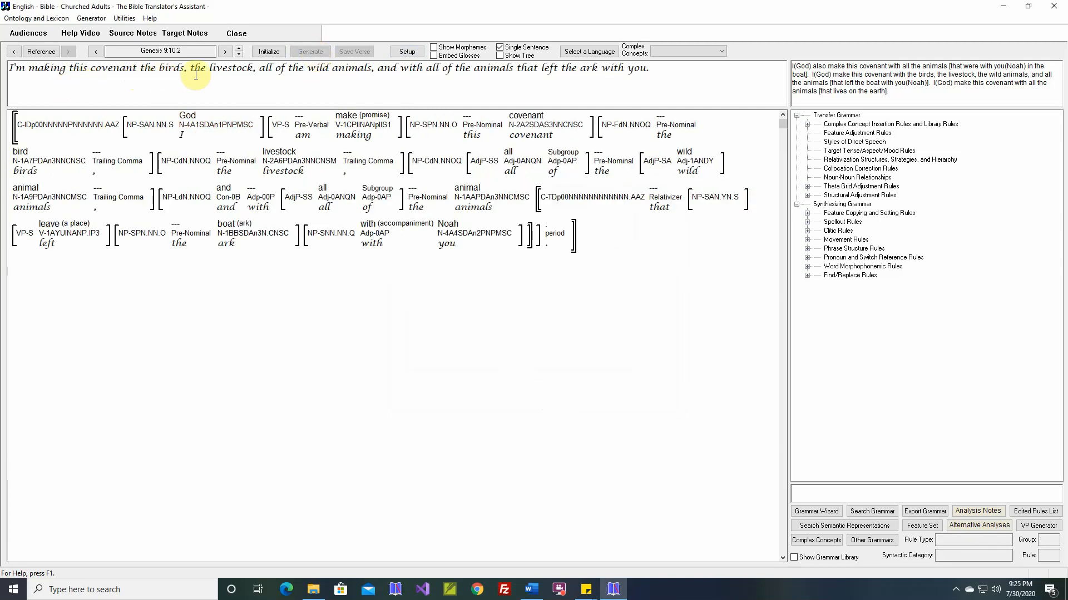
pyautogui.doubleClick(414, 67)
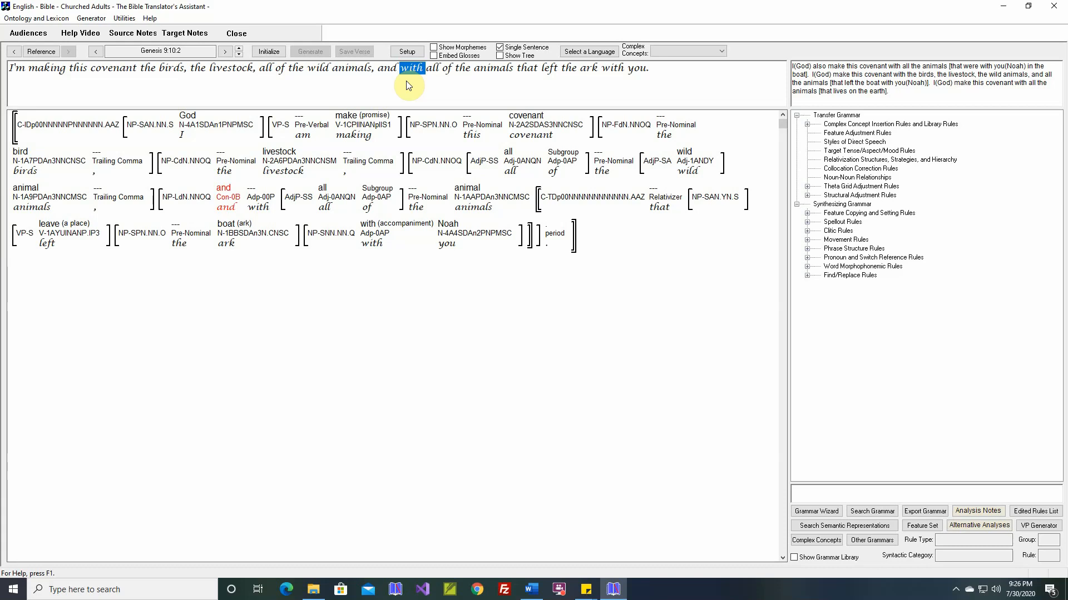
# Set adposition insertion to All NPs in a Series and regenerate the Genesis 9:10:2 text
pyautogui.click(407, 51)
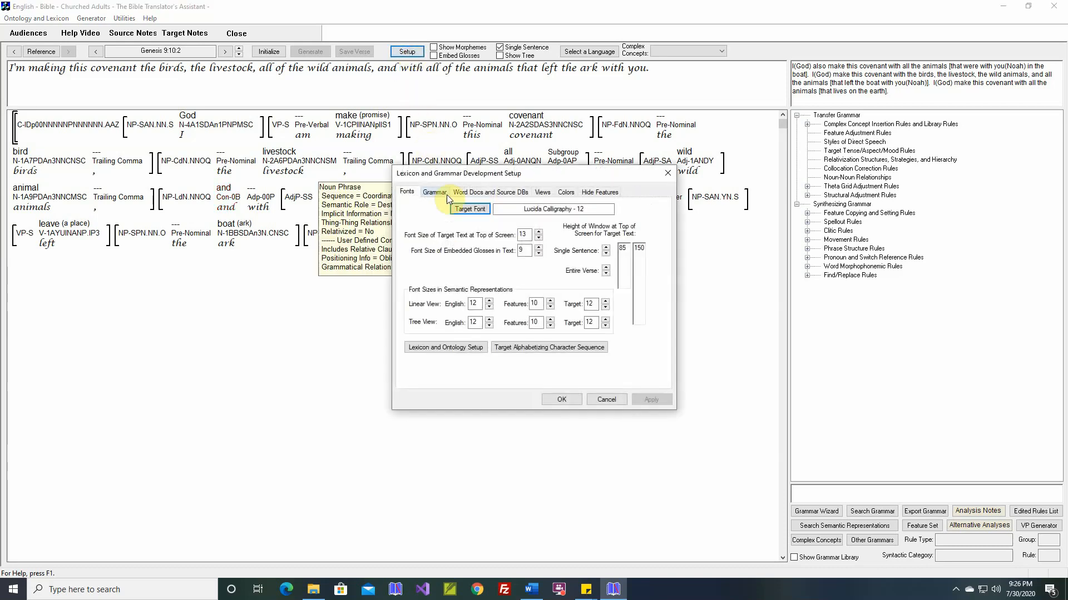
pyautogui.click(435, 192)
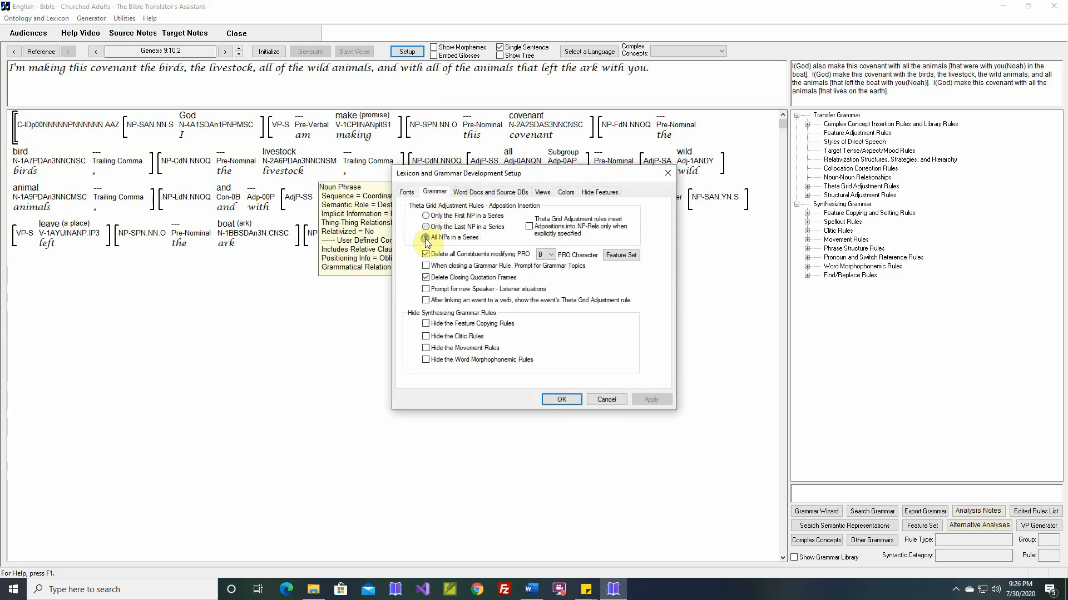
pyautogui.click(563, 400)
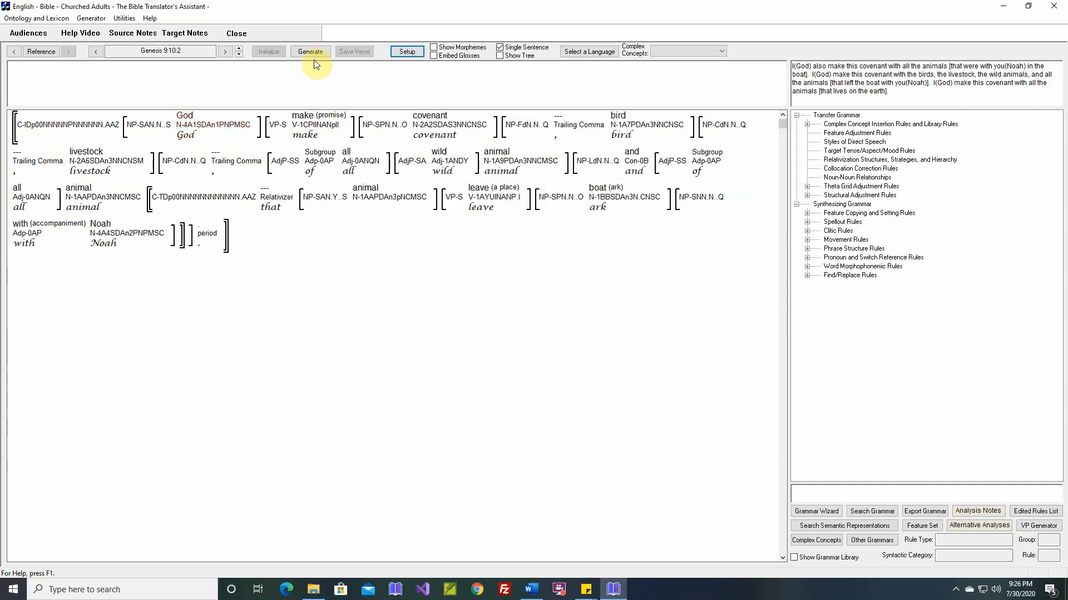
pyautogui.click(312, 53)
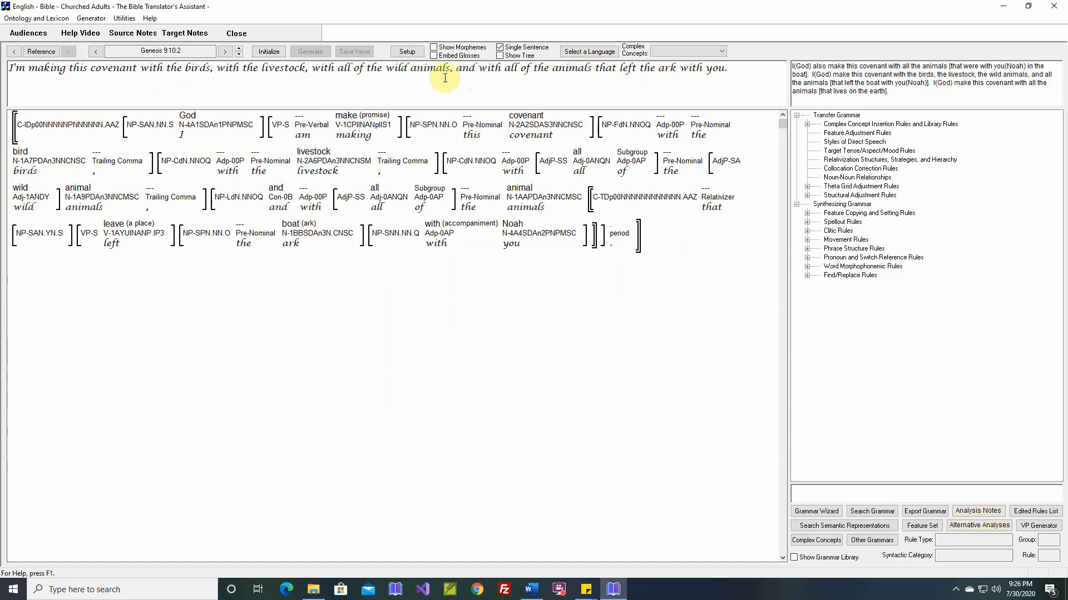
# Restore the adposition insertion option to Only the First NP in a Series in the grammar setup
pyautogui.click(407, 51)
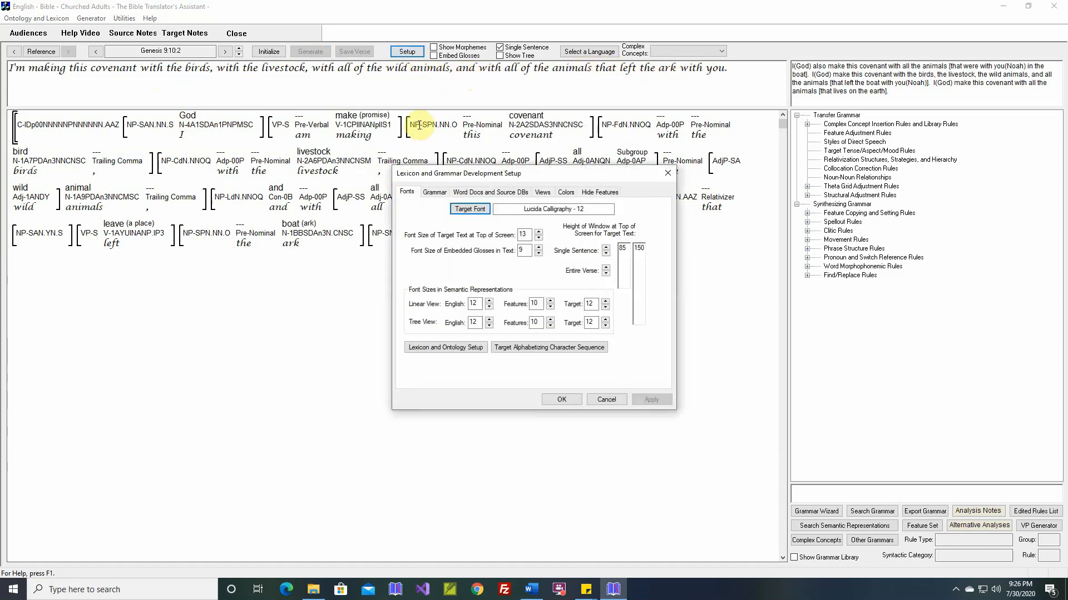
pyautogui.click(435, 191)
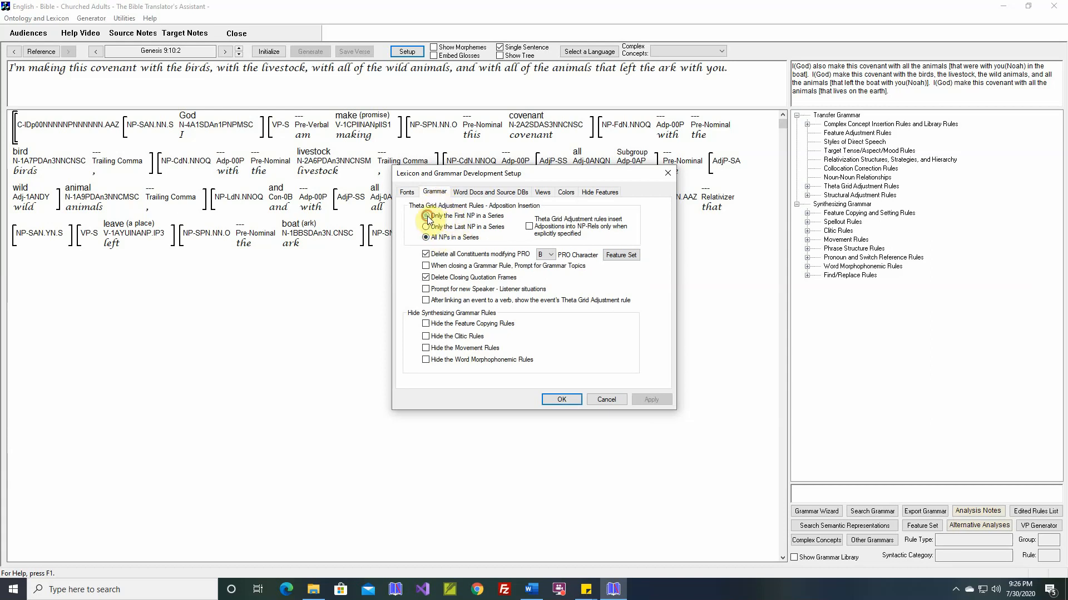
pyautogui.click(427, 216)
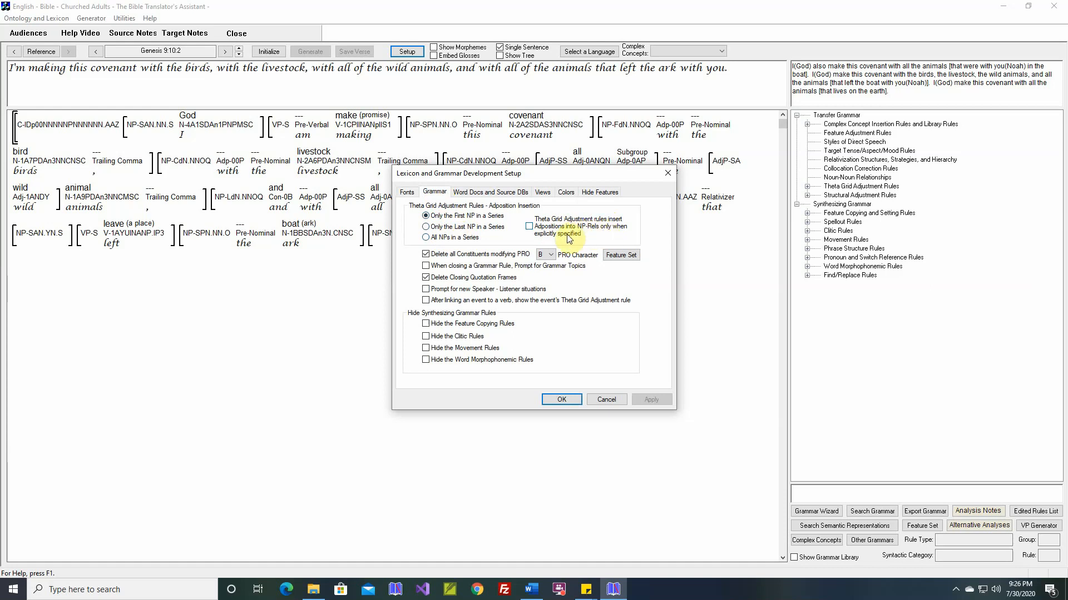
pyautogui.click(561, 400)
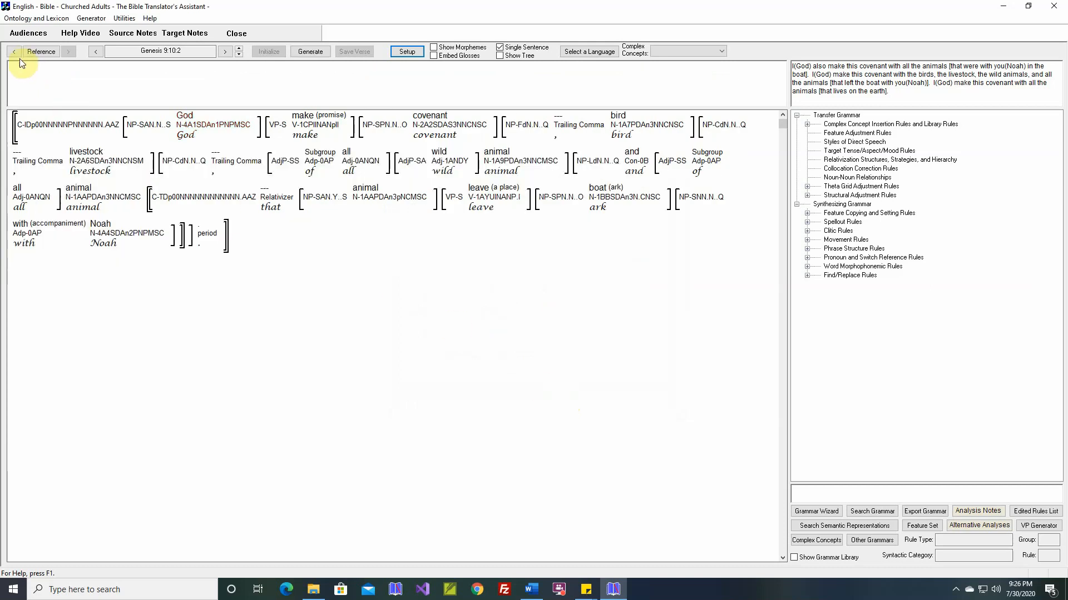
# Go to the sentence at Clauses 1:27:1, check its relativized "man" noun, and generate the target text
pyautogui.click(15, 52)
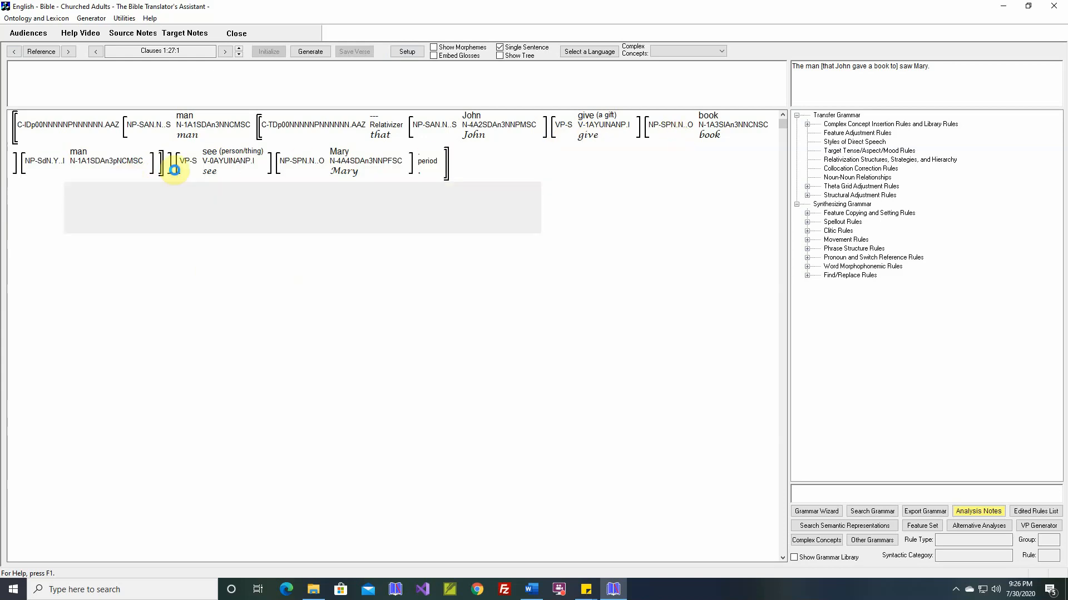
pyautogui.moveTo(87, 168)
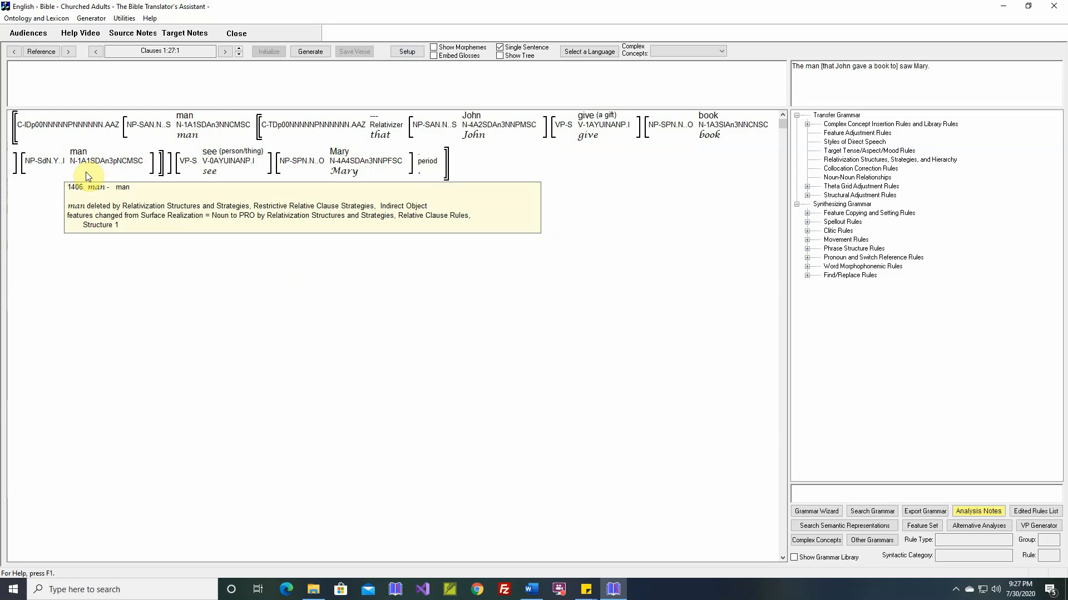
pyautogui.click(313, 55)
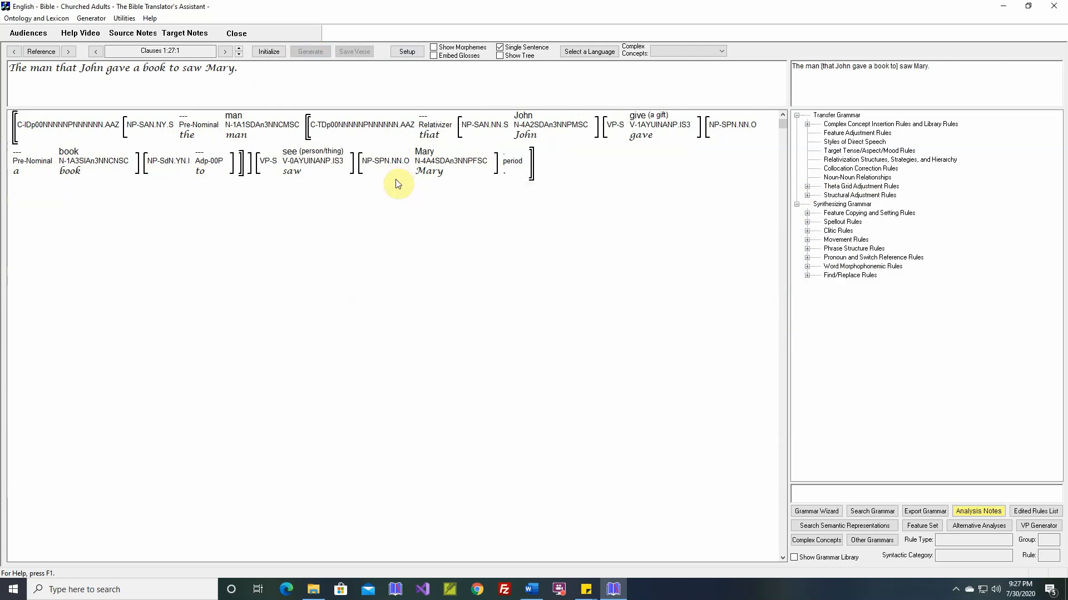
# View the Theta Grid Adjustment rule for the verb "give" in the relative clause
pyautogui.rightClick(201, 176)
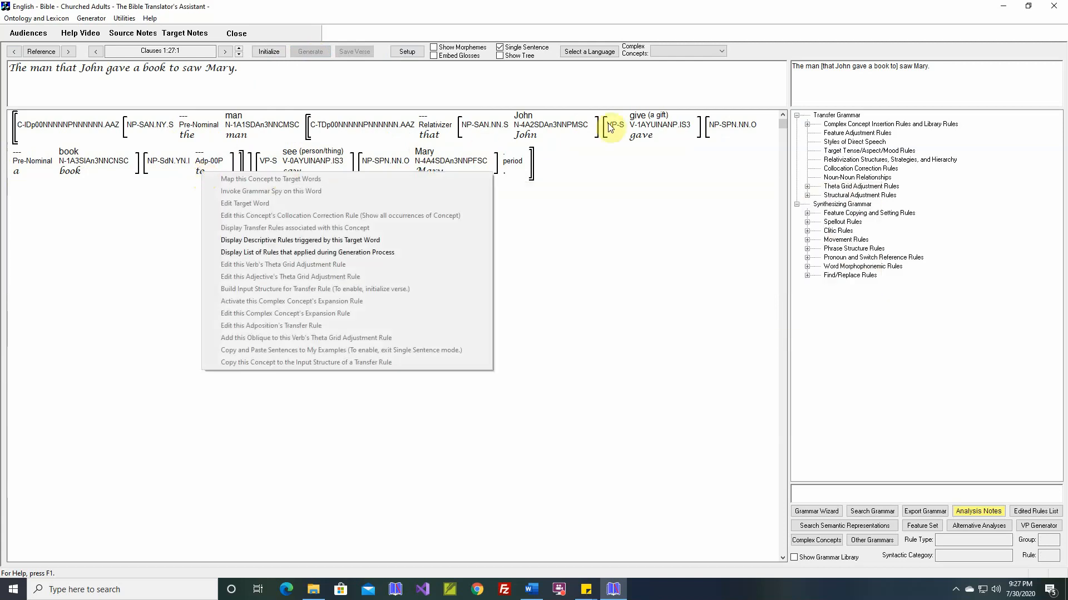
pyautogui.rightClick(637, 121)
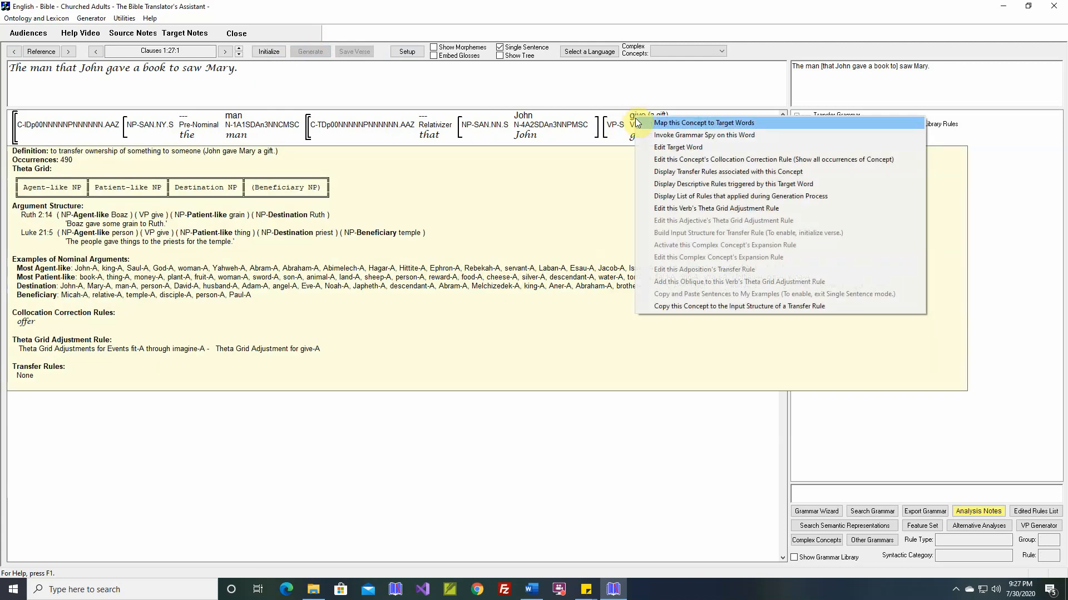
pyautogui.click(678, 209)
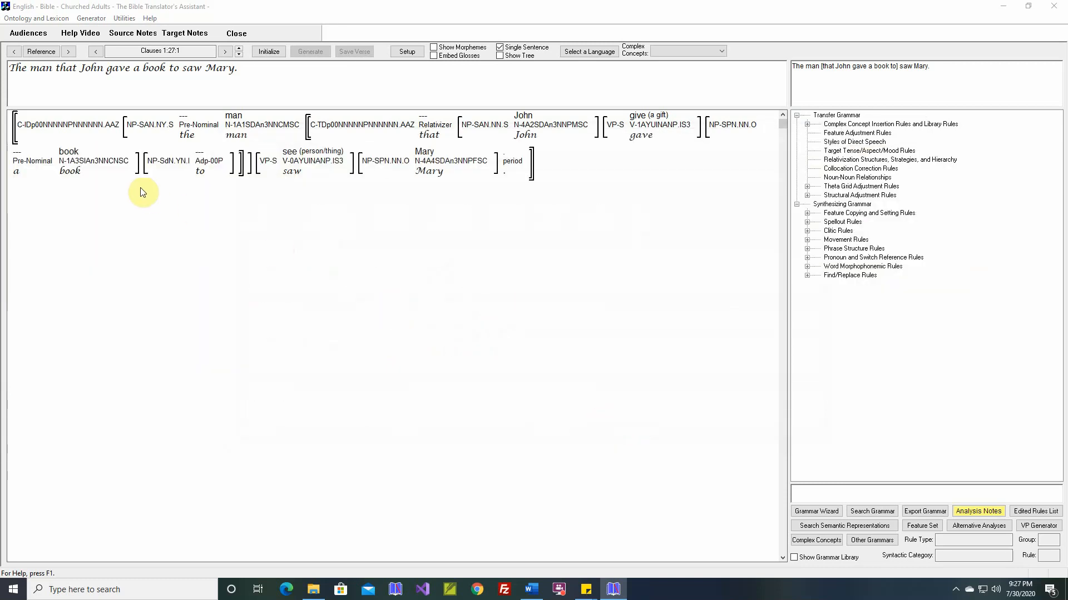
# Restrict Theta Grid Adjustment rules to inserting adpositions into NP-Rels only when explicitly specified, regenerate the sentence, and inspect the relativized destination NP
pyautogui.click(409, 53)
pyautogui.click(433, 193)
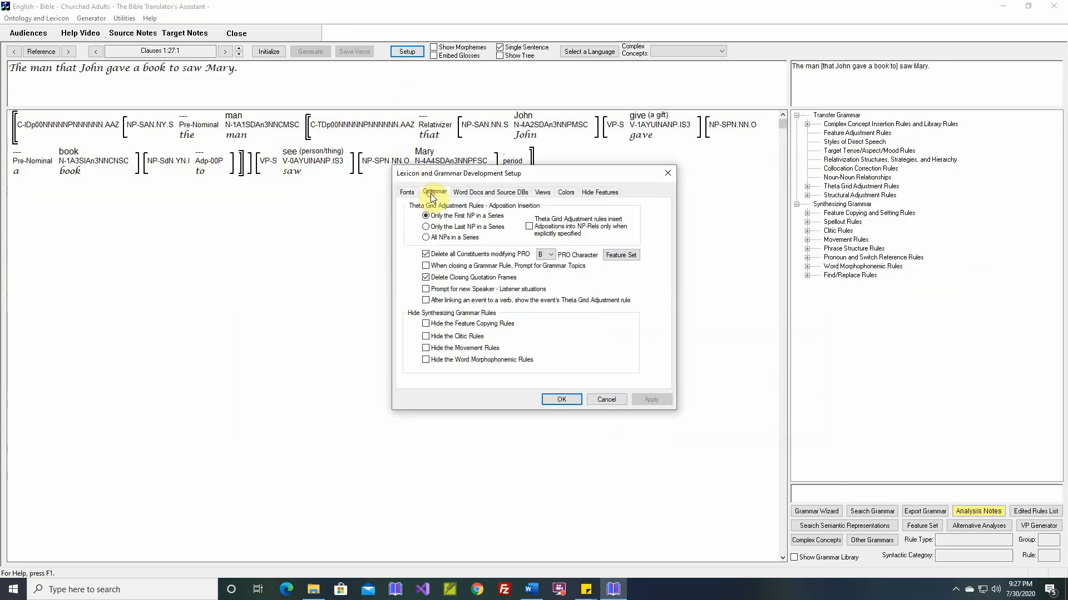
pyautogui.click(528, 226)
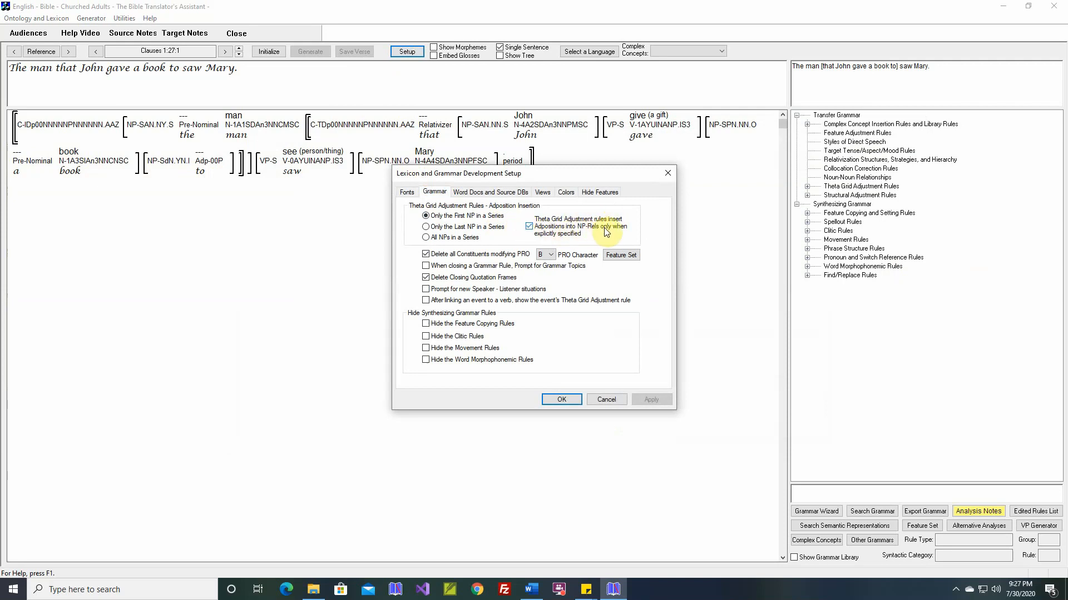
pyautogui.click(562, 400)
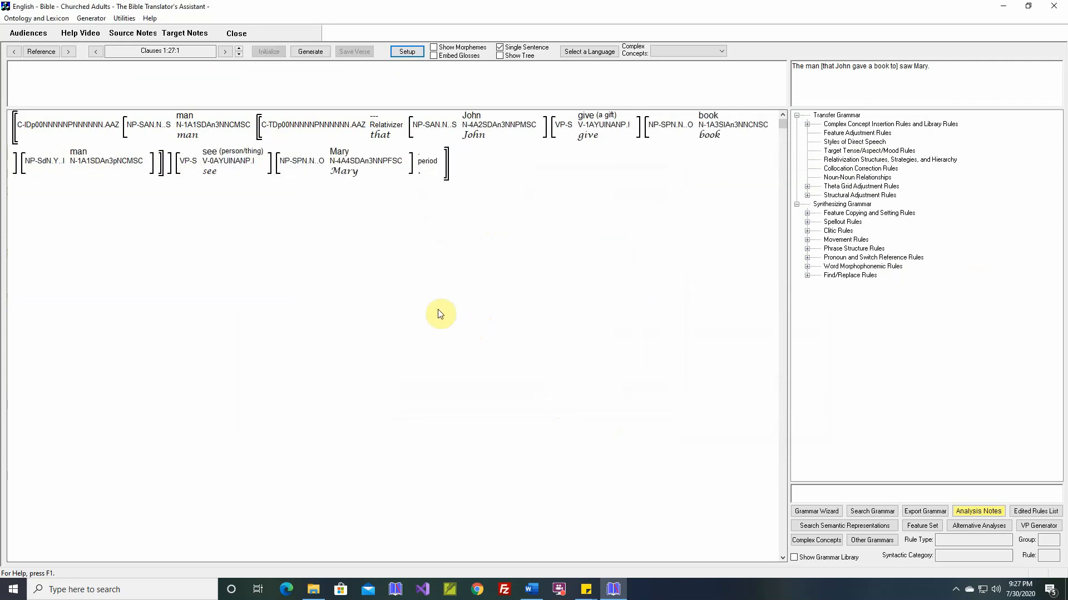
pyautogui.click(311, 53)
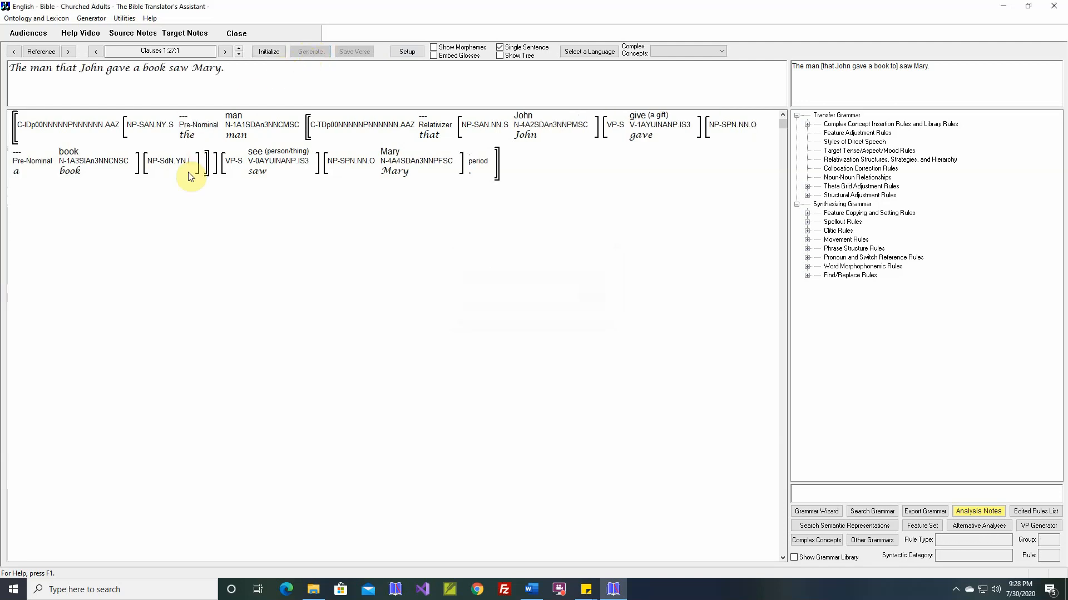
pyautogui.moveTo(170, 172)
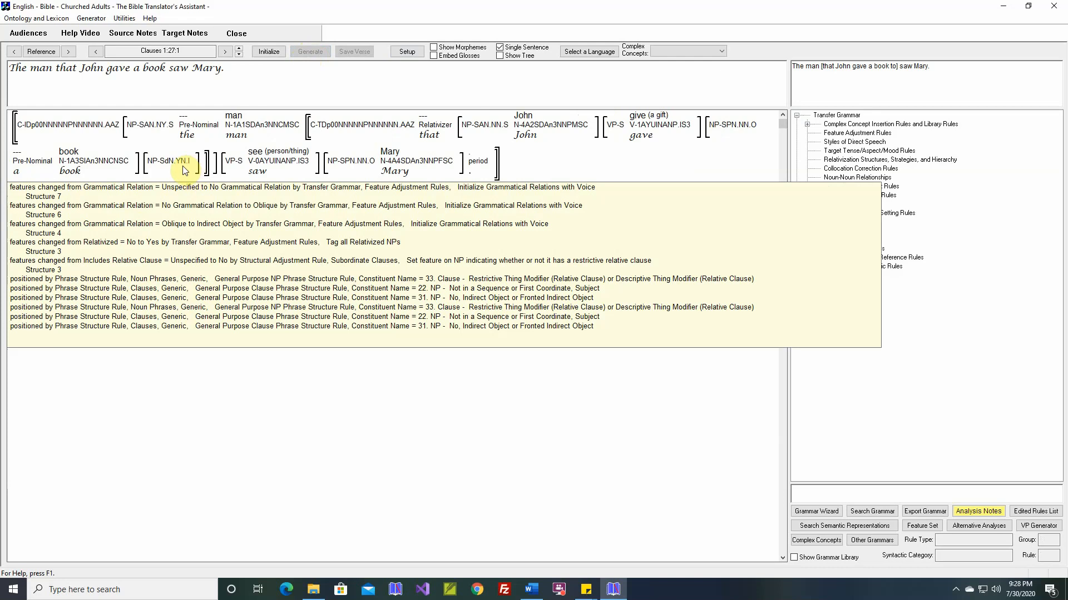
# Open the Theta Grid Adjustment rule for the verb "give" in the relative clause and duplicate its structure
pyautogui.rightClick(643, 120)
pyautogui.click(685, 210)
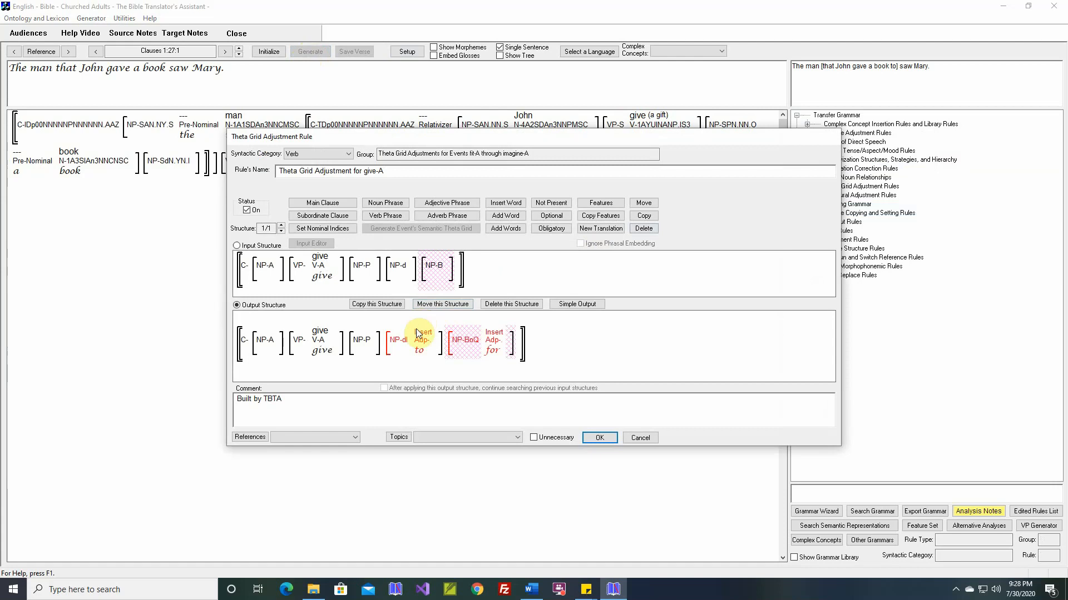
pyautogui.click(386, 306)
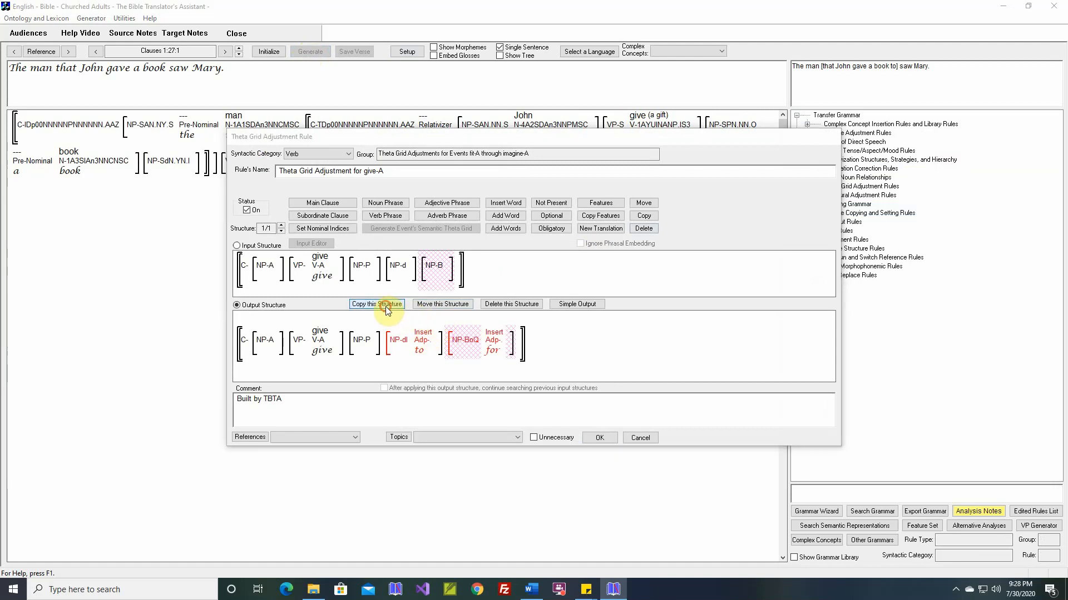
pyautogui.click(559, 321)
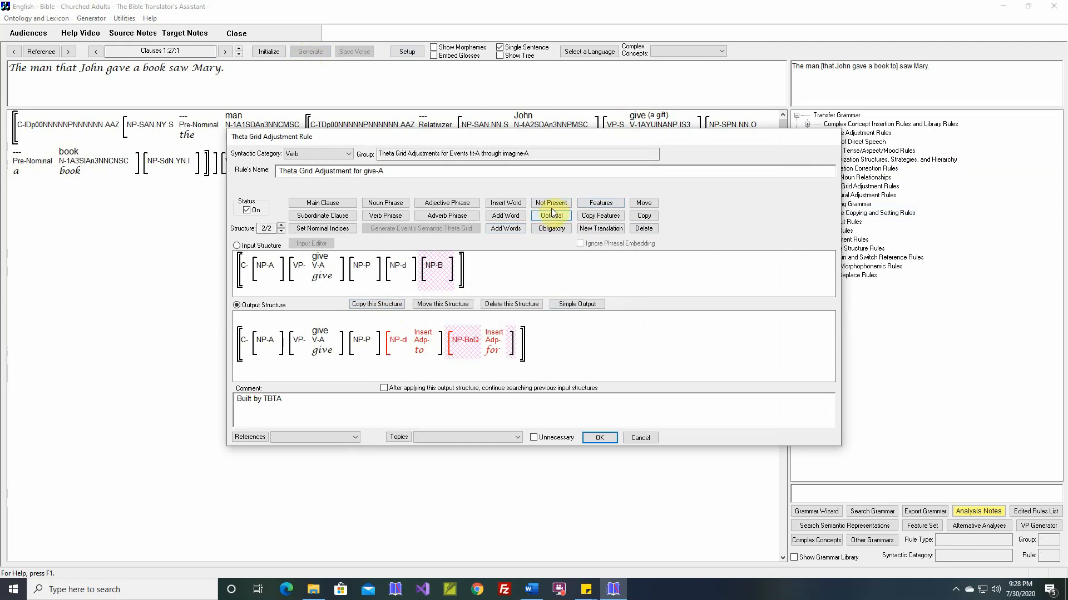
# Restrict the destination NP in the second structure's input to Relativized = Yes
pyautogui.click(600, 203)
pyautogui.click(404, 268)
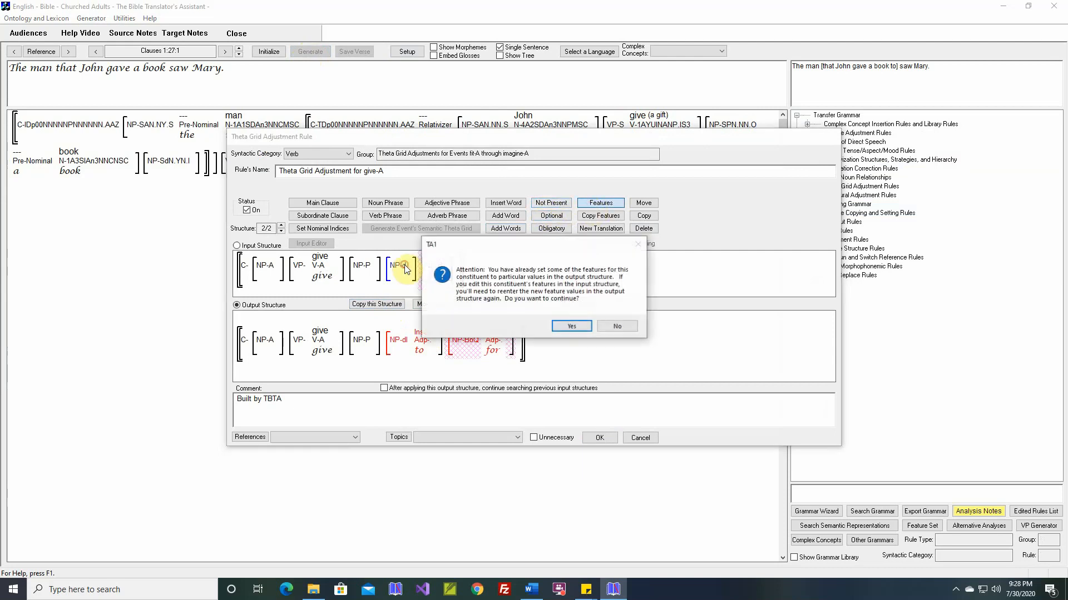
pyautogui.click(565, 325)
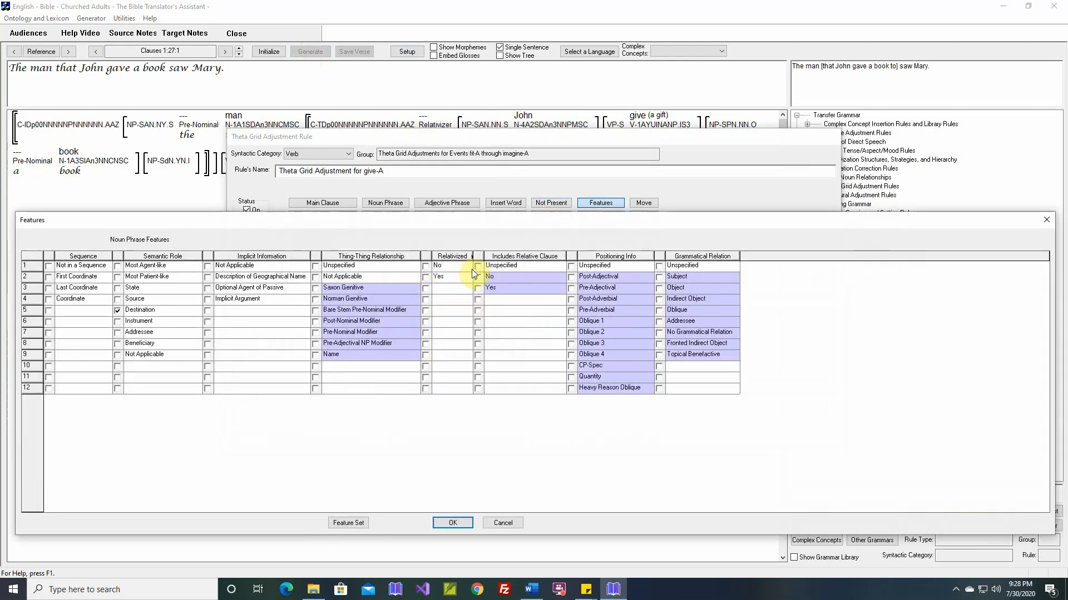
pyautogui.click(426, 276)
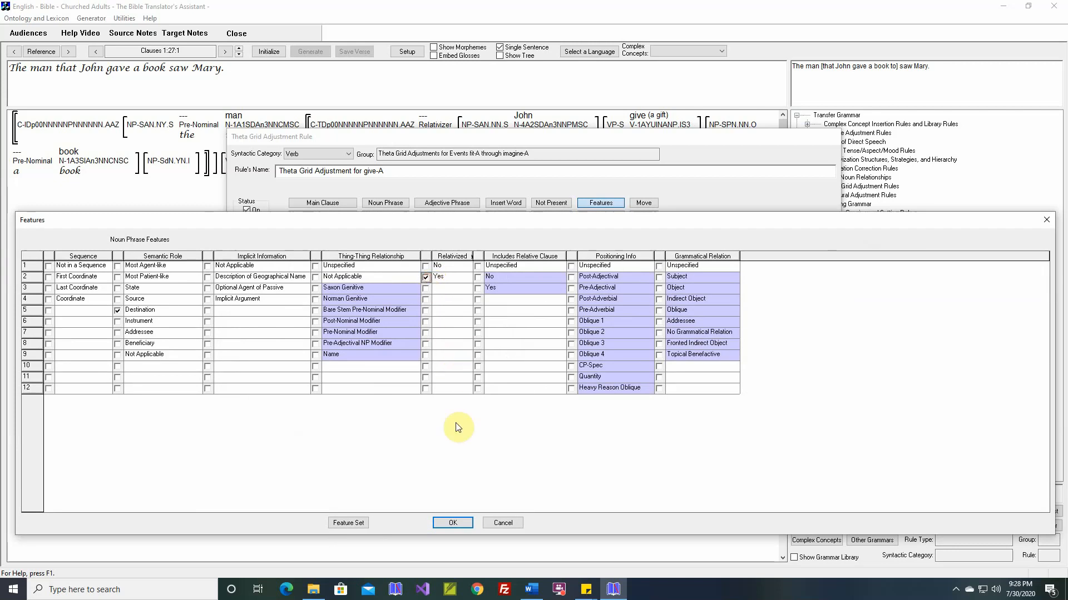
pyautogui.click(456, 523)
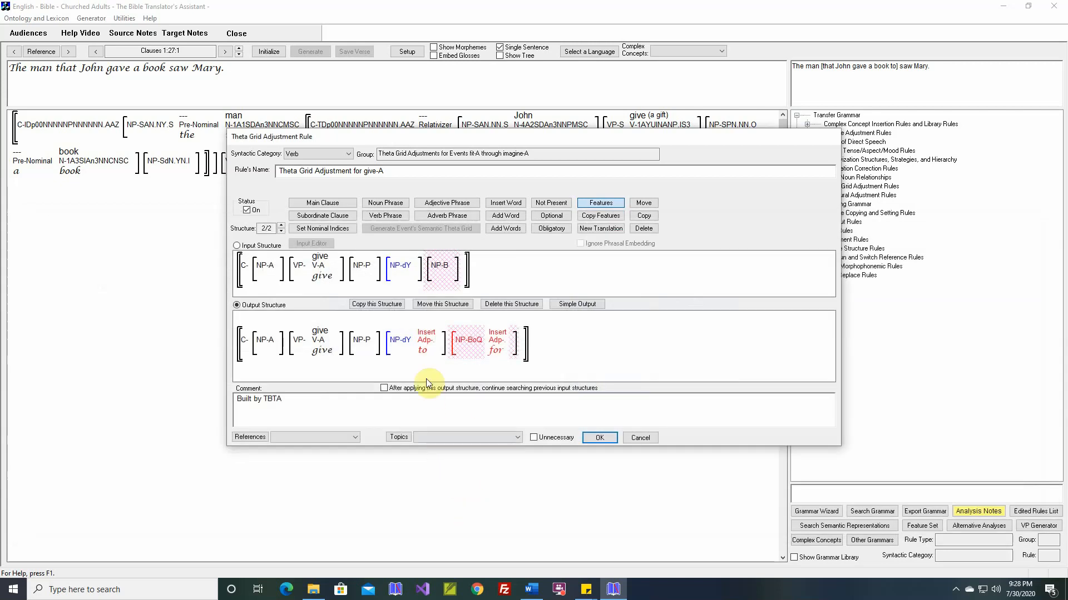
# Set the relativized destination NP's grammatical relation to Indirect Object in the second structure's output and save the rule
pyautogui.click(408, 344)
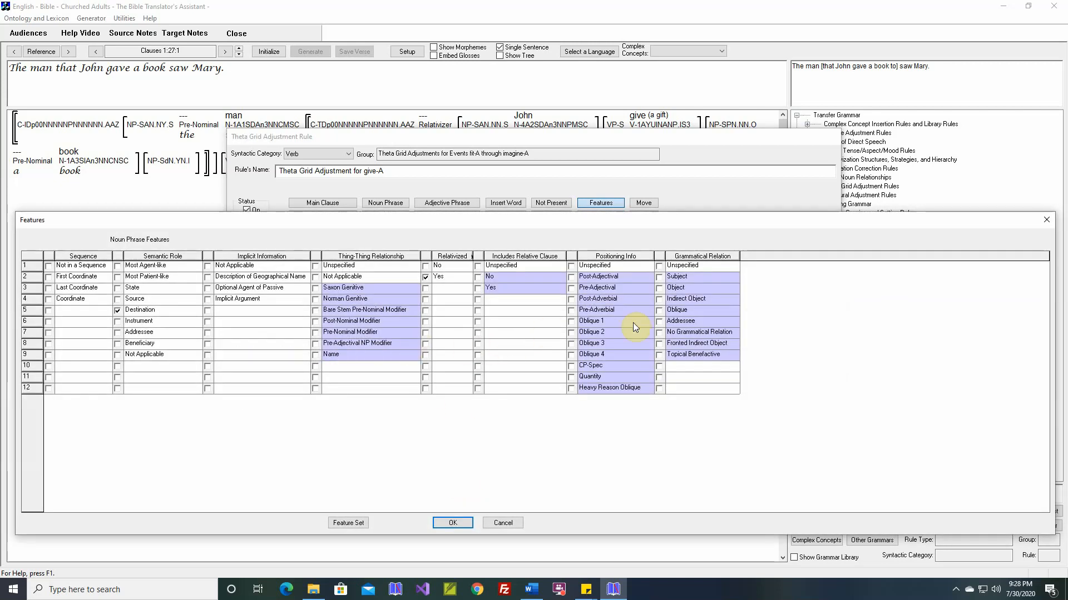
pyautogui.click(660, 301)
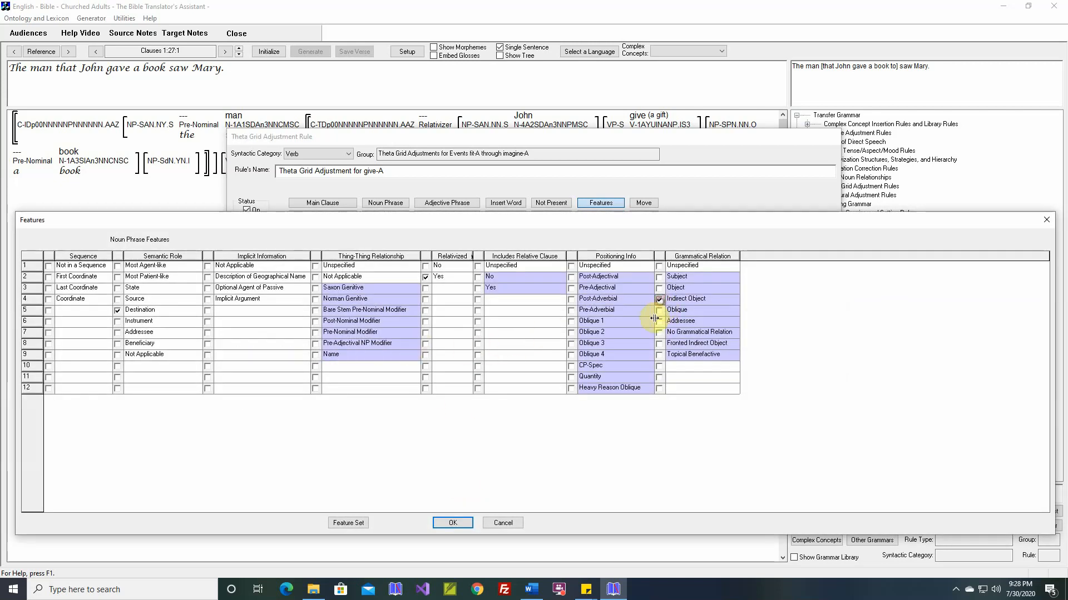
pyautogui.click(453, 523)
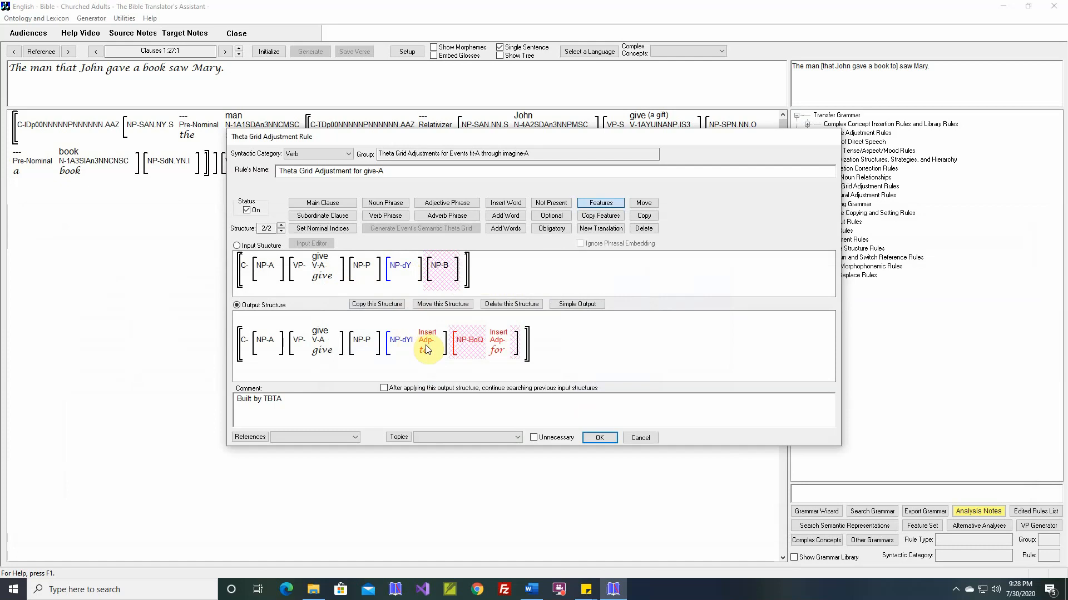
pyautogui.click(595, 438)
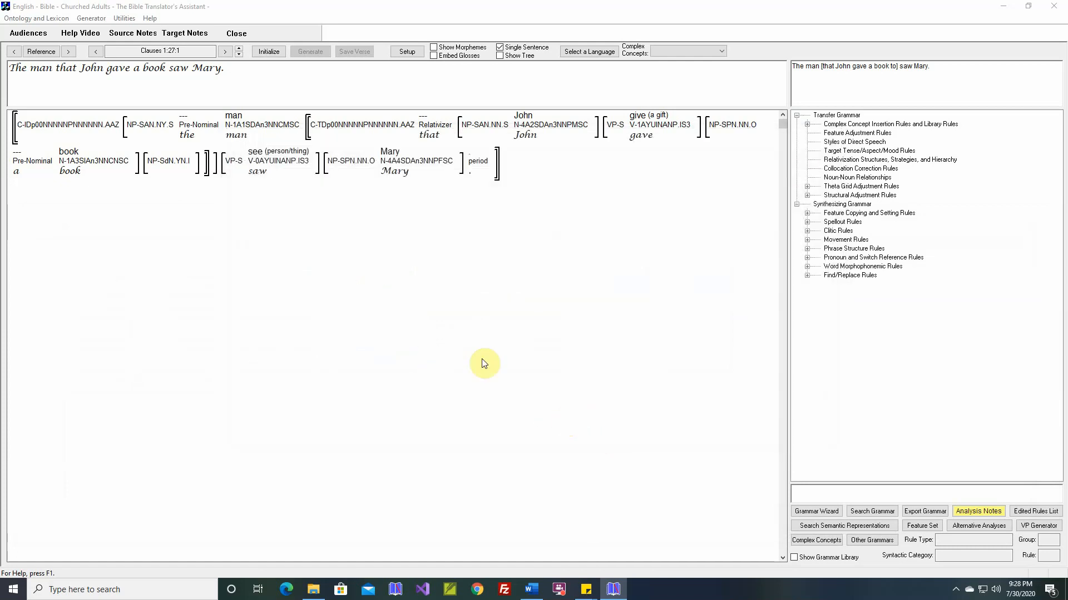
# Reinitialize and regenerate the sentence at Clauses 1:27:1, and check which rule inserts the adposition "to" in the relativized NP
pyautogui.click(273, 53)
pyautogui.click(310, 52)
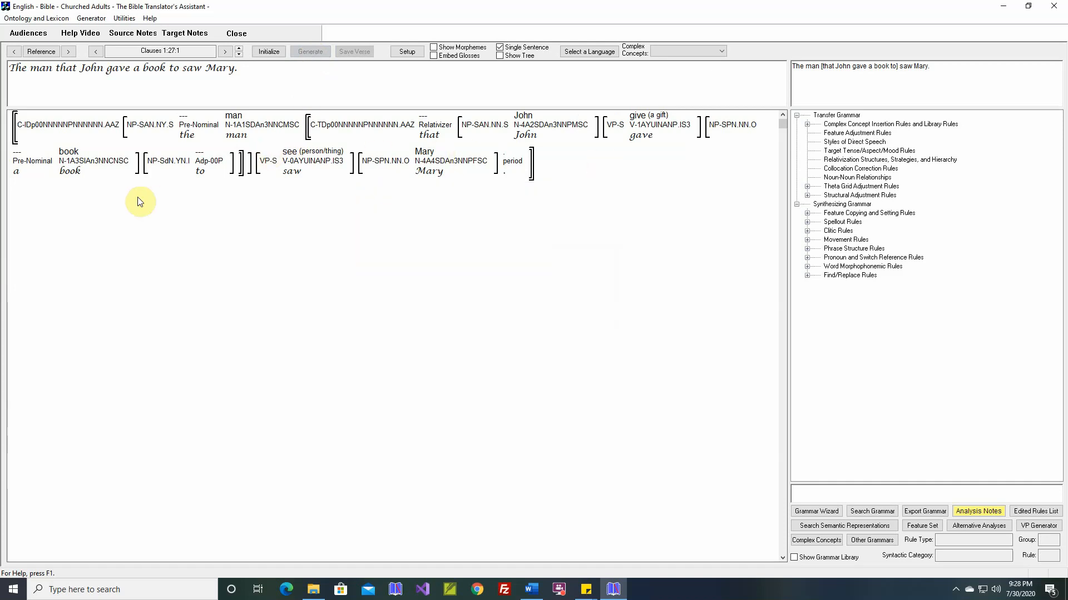
pyautogui.moveTo(200, 178)
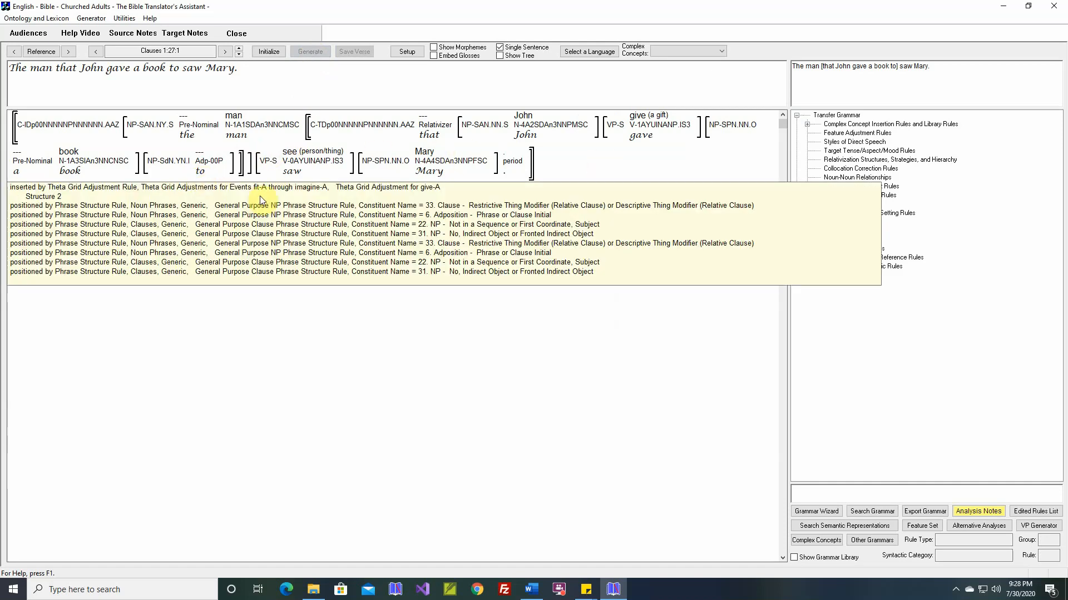
# Turn off the grammar setup option that inserts adpositions into NP-Rels only when explicitly specified, and apply the setup
pyautogui.click(407, 52)
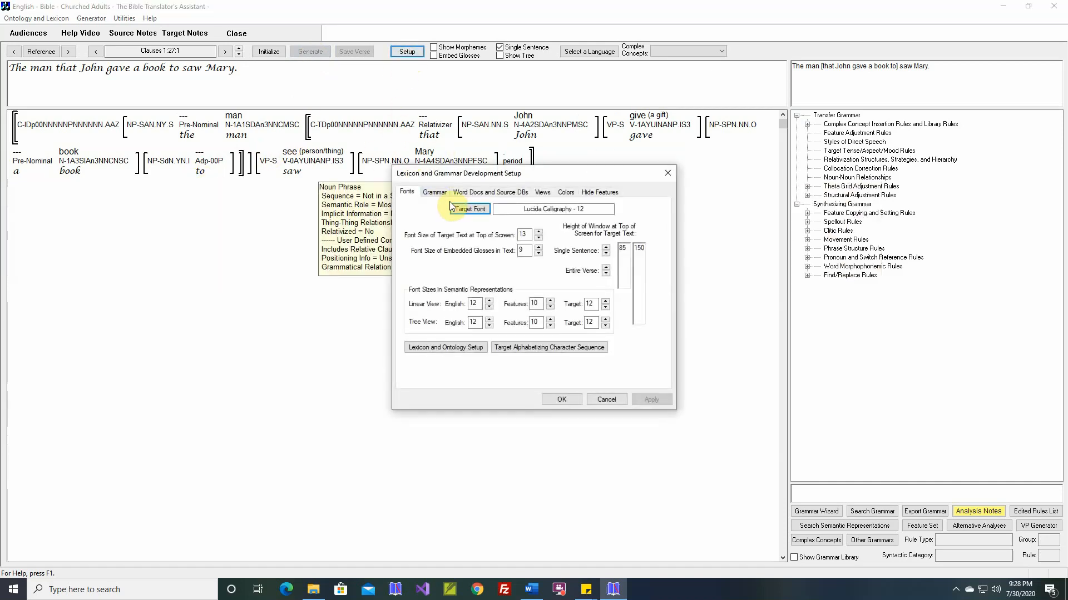
pyautogui.click(434, 192)
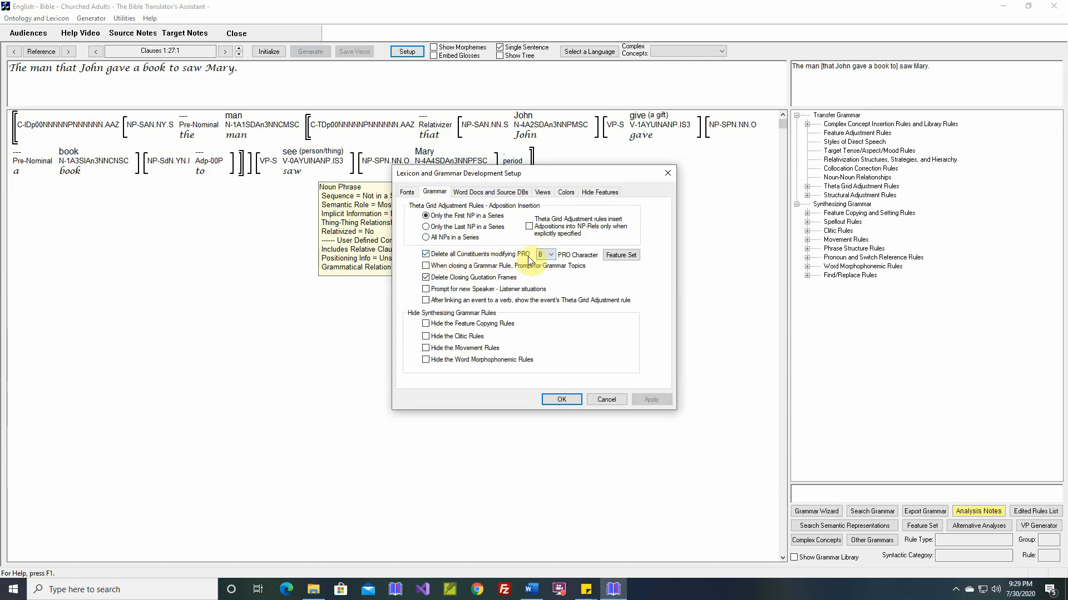
pyautogui.click(561, 400)
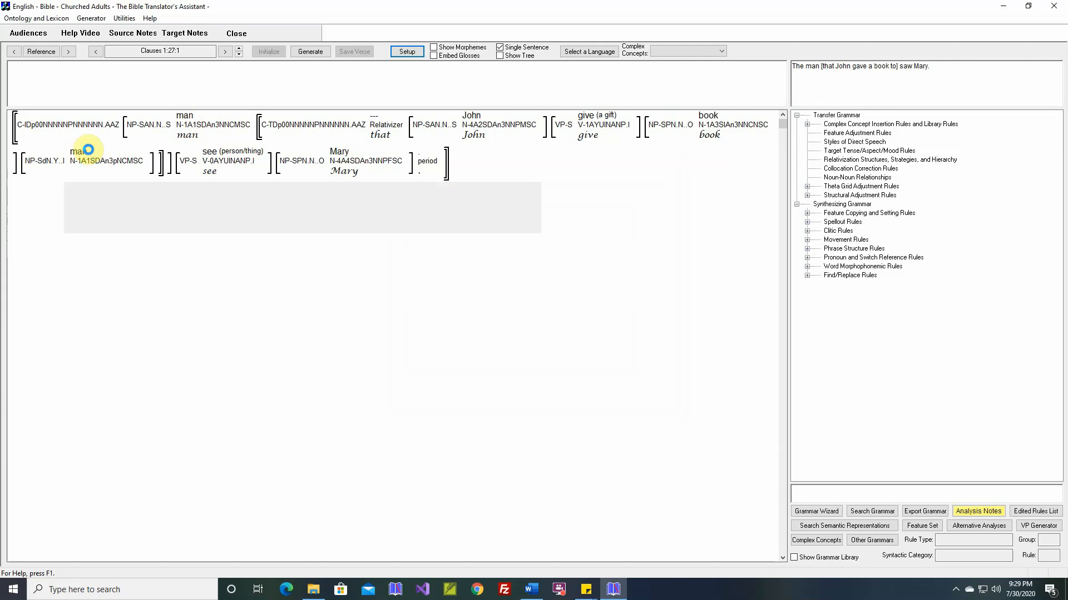
# Go to Genesis 19:3:1, examine its main and embedded clauses, generate the target text, and inspect the embedded subject "angel"
pyautogui.click(12, 52)
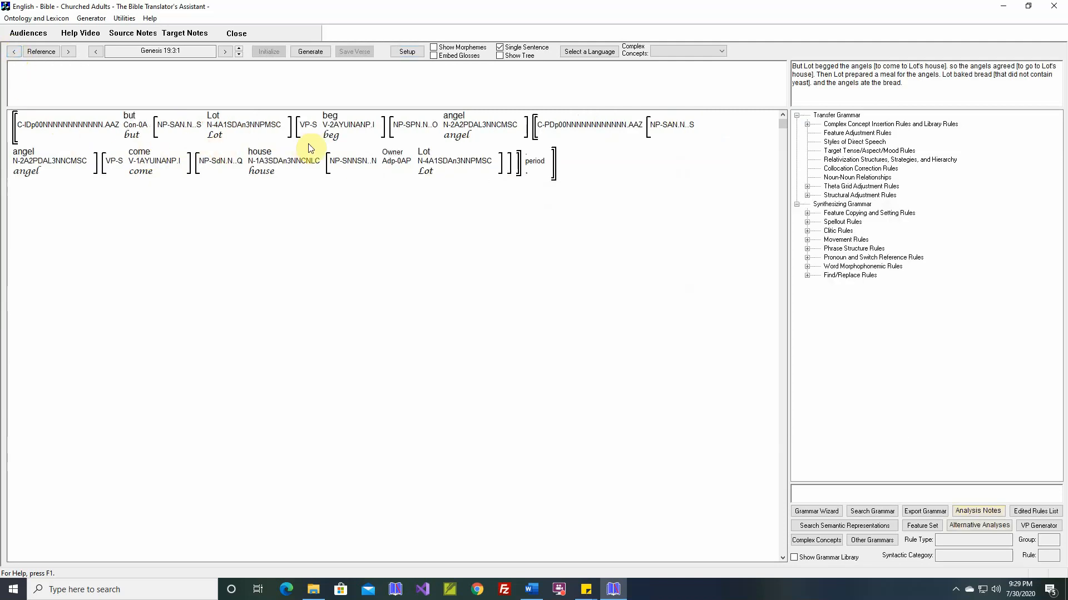
pyautogui.moveTo(328, 143)
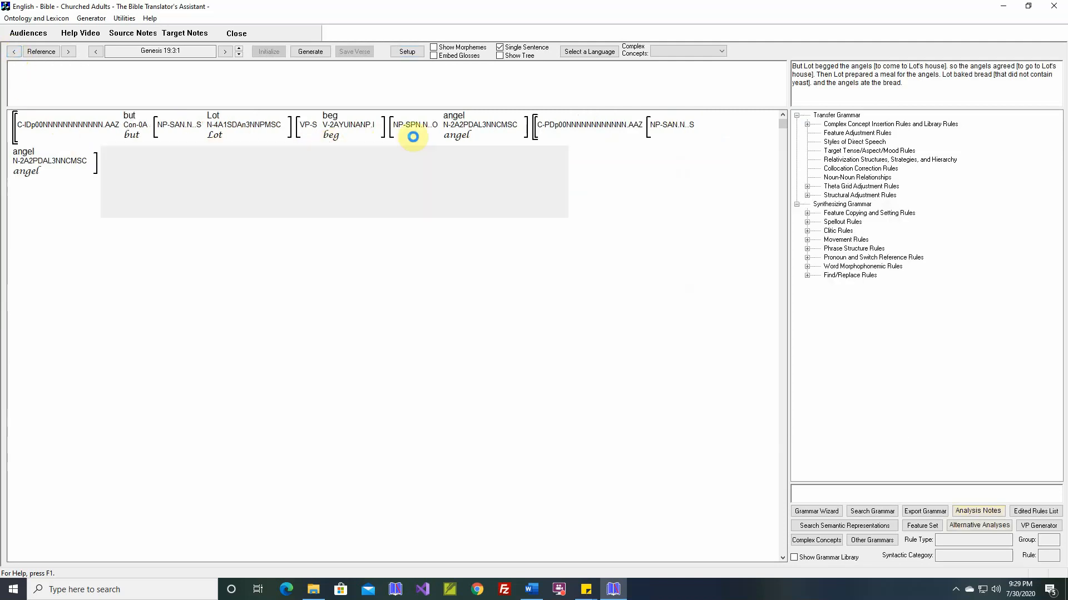
pyautogui.moveTo(458, 136)
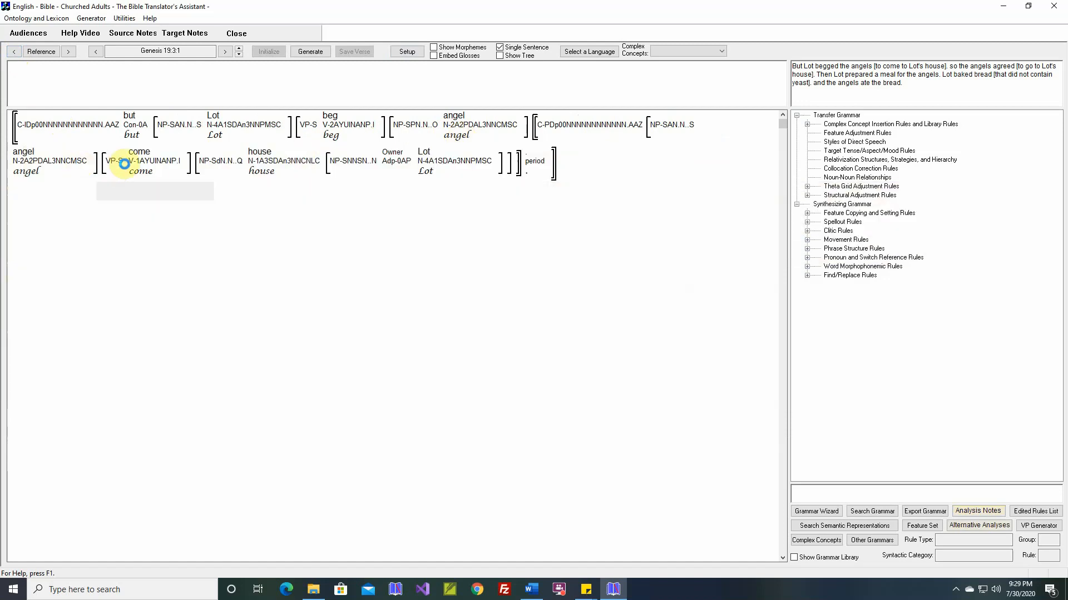
pyautogui.moveTo(366, 179)
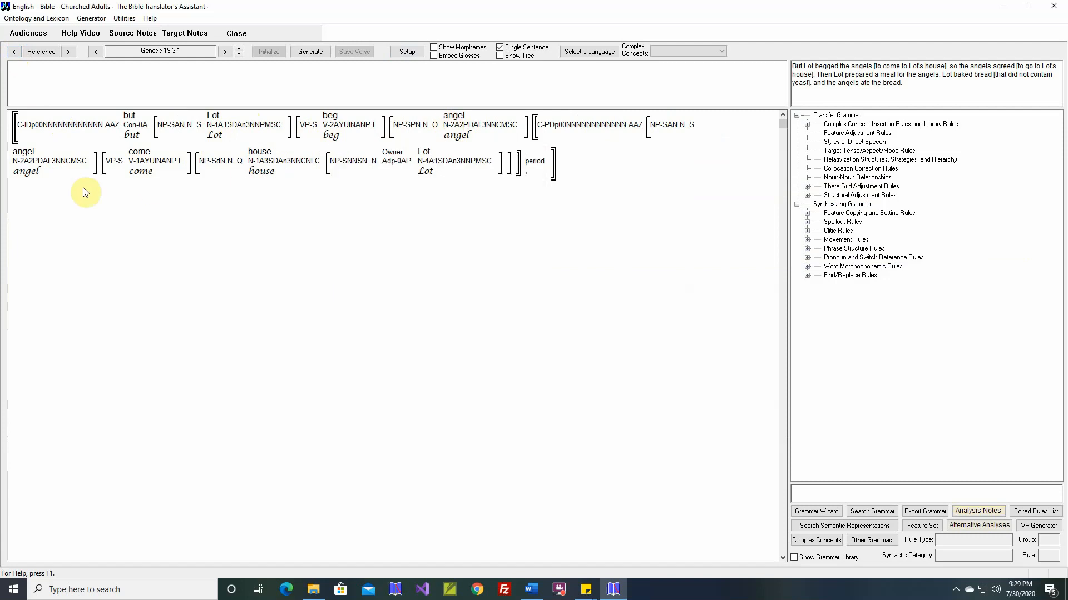
pyautogui.moveTo(234, 177)
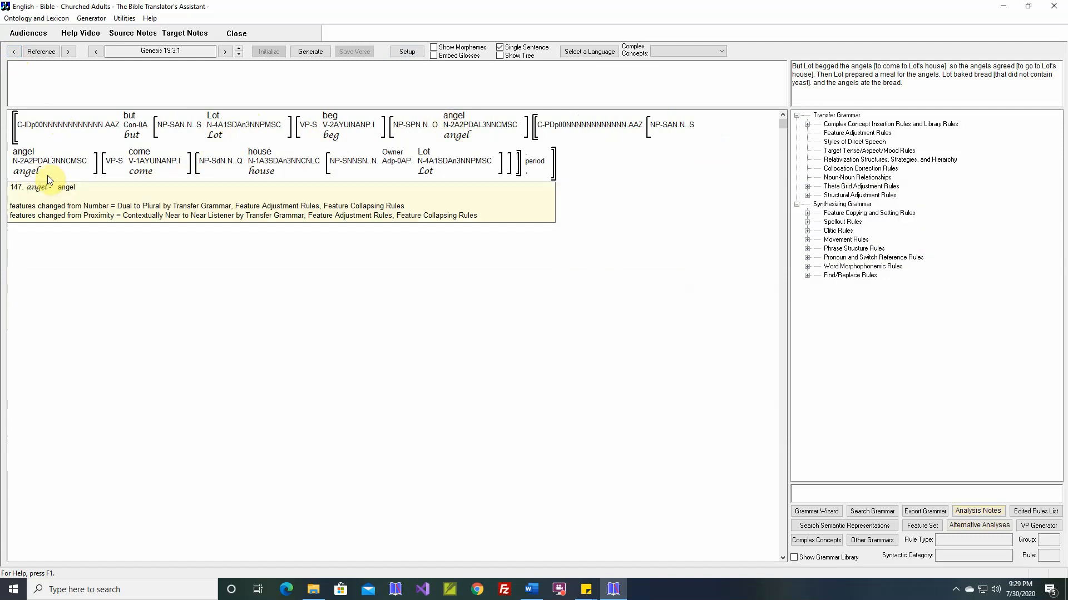
pyautogui.moveTo(51, 173)
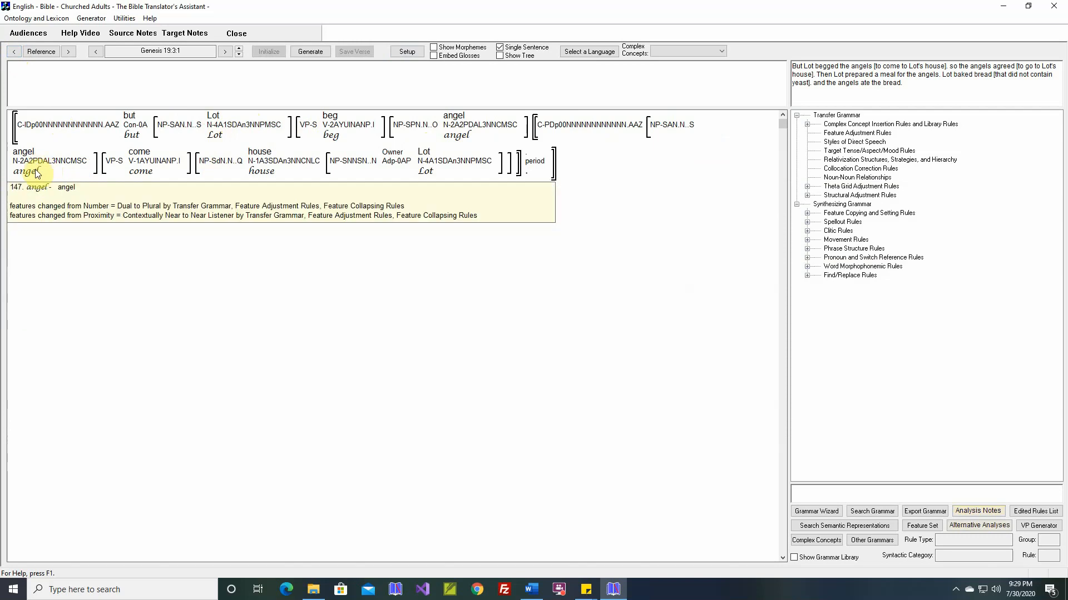
pyautogui.click(311, 52)
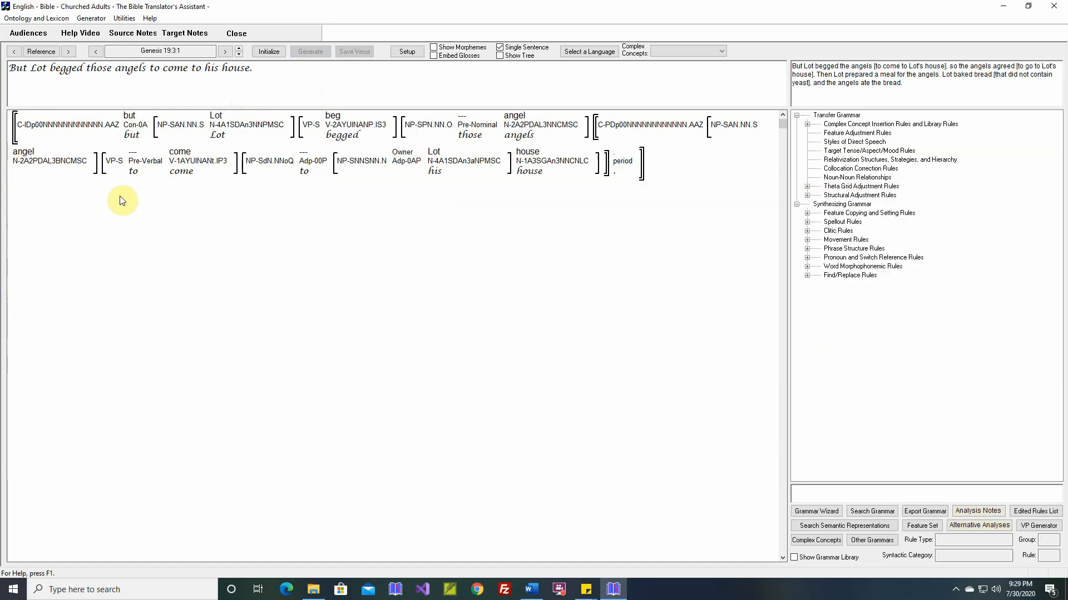
pyautogui.moveTo(35, 172)
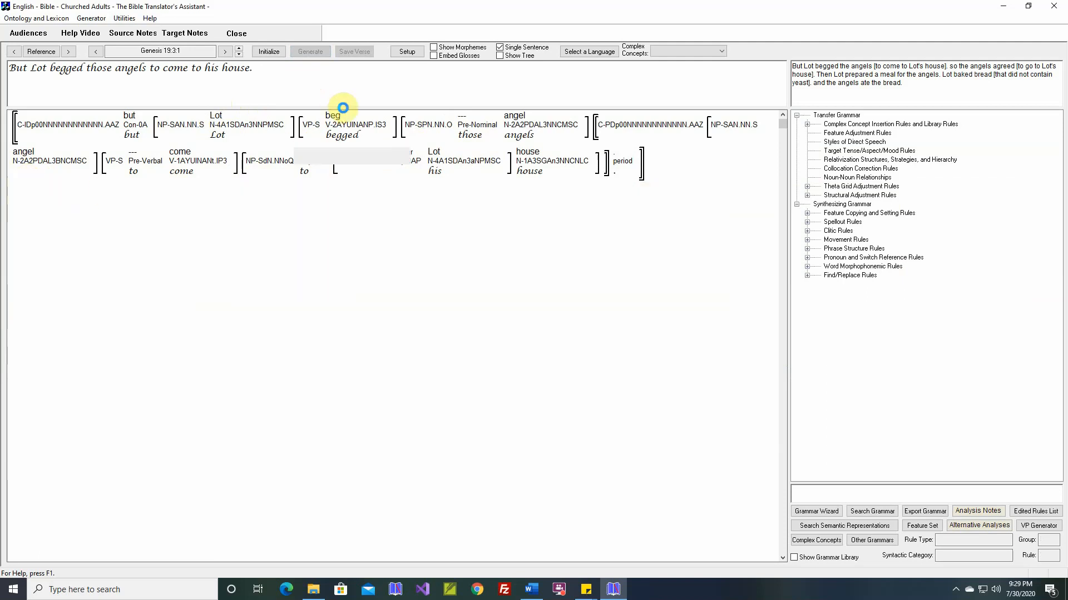
# Disable Delete all Constituents modifying PRO in the grammar setup, regenerate the sentence, and inspect "those" before the embedded "angel"
pyautogui.click(407, 51)
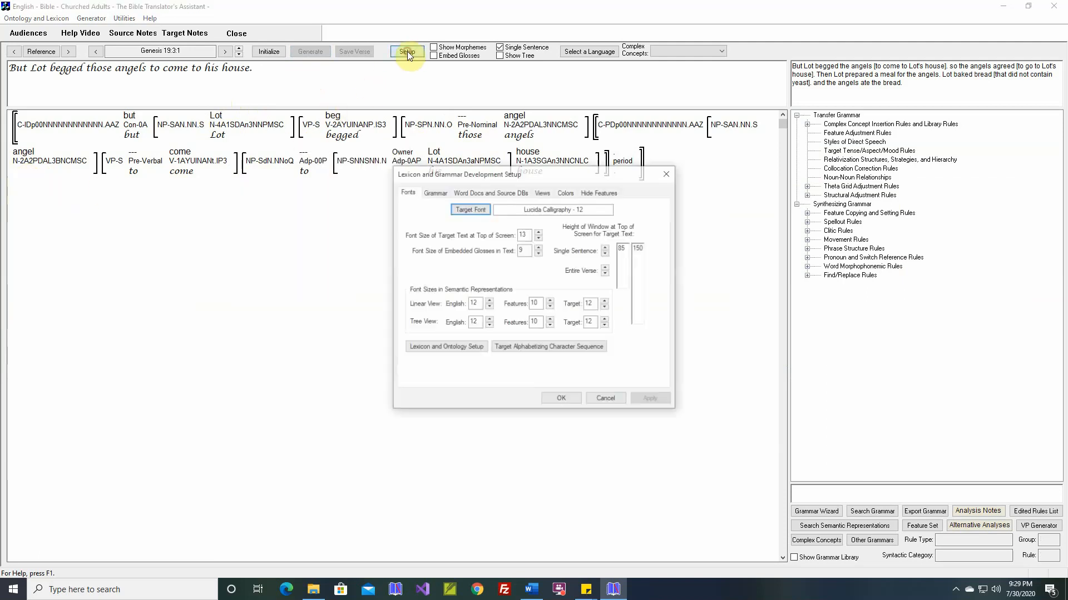
pyautogui.click(434, 191)
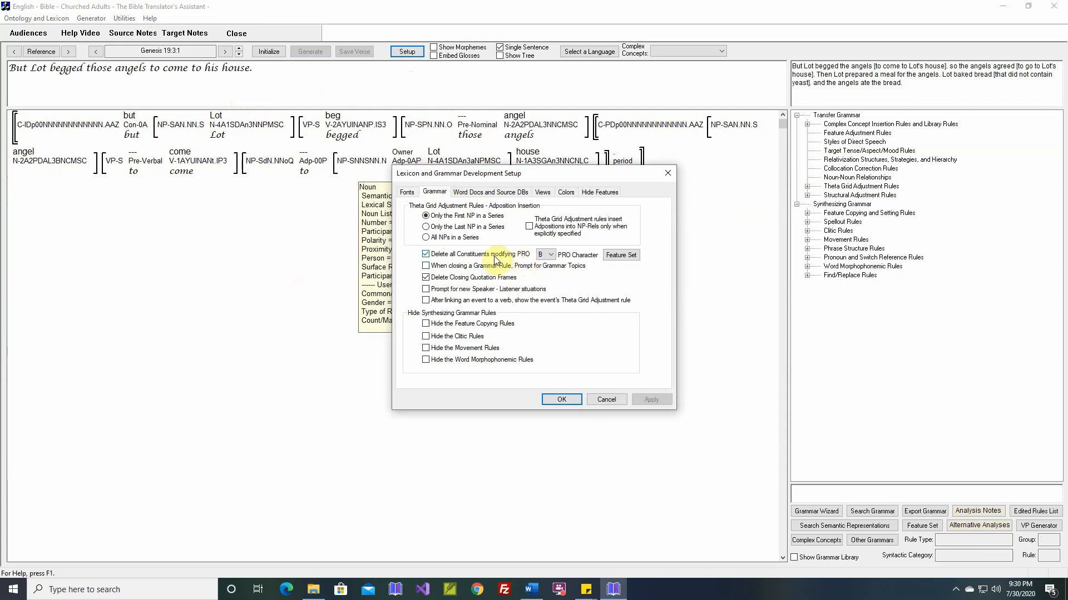
pyautogui.click(426, 255)
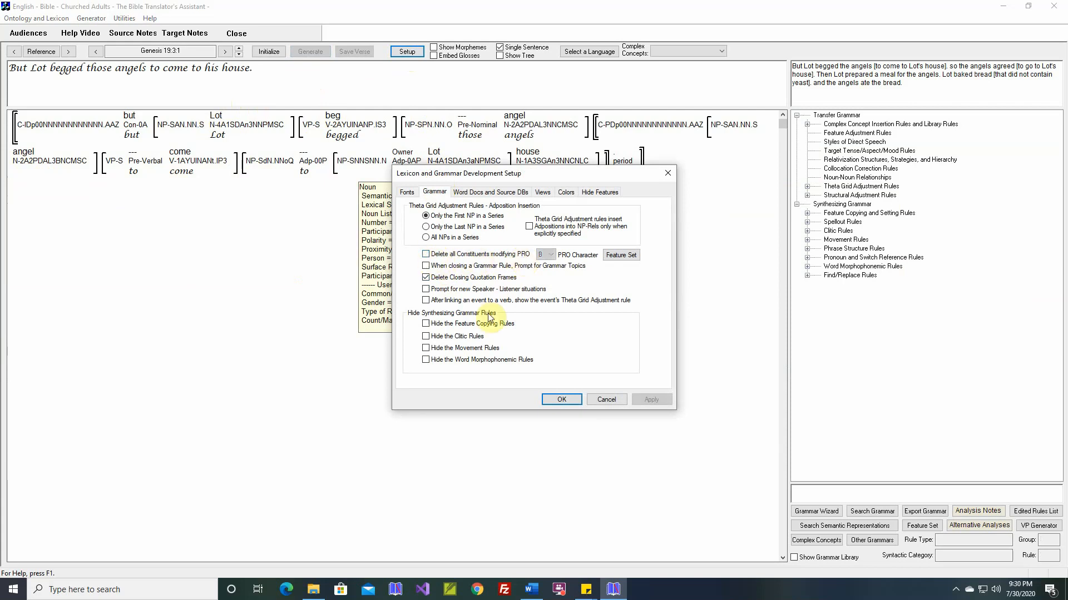
pyautogui.click(553, 399)
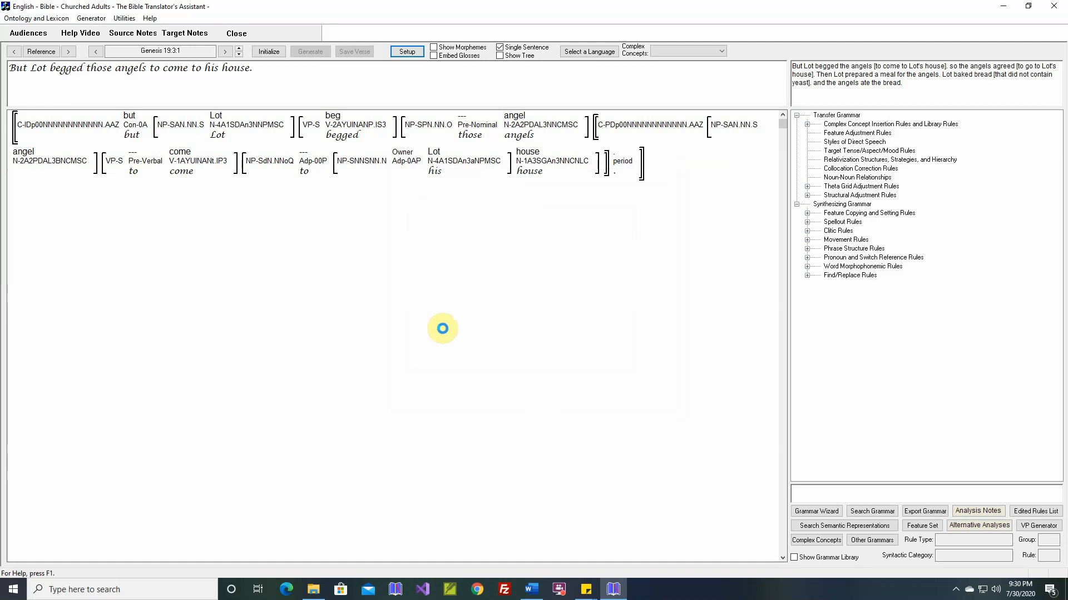
pyautogui.click(315, 53)
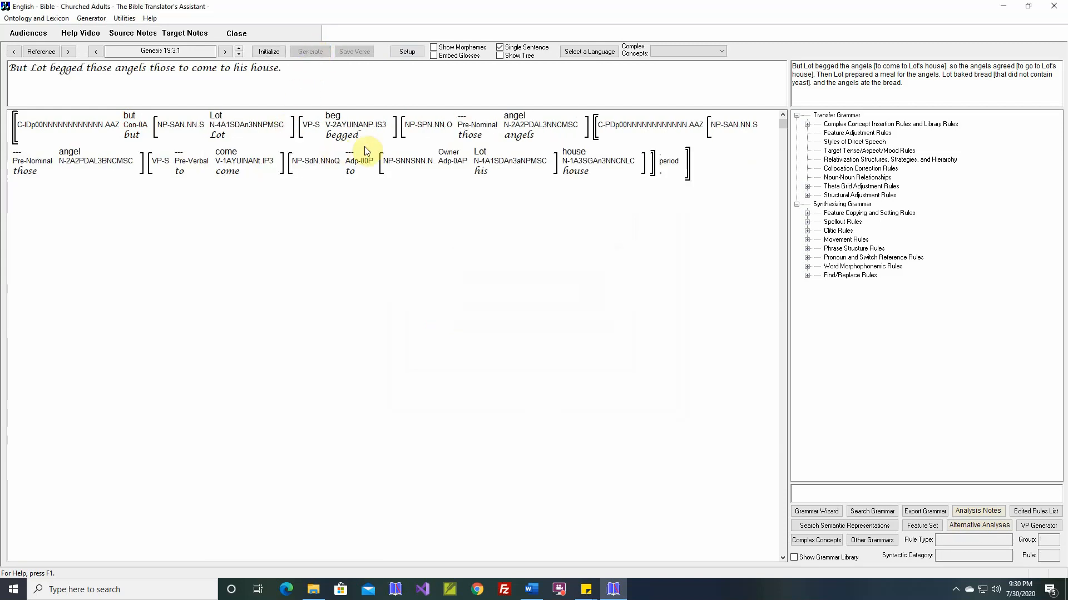
pyautogui.moveTo(27, 176)
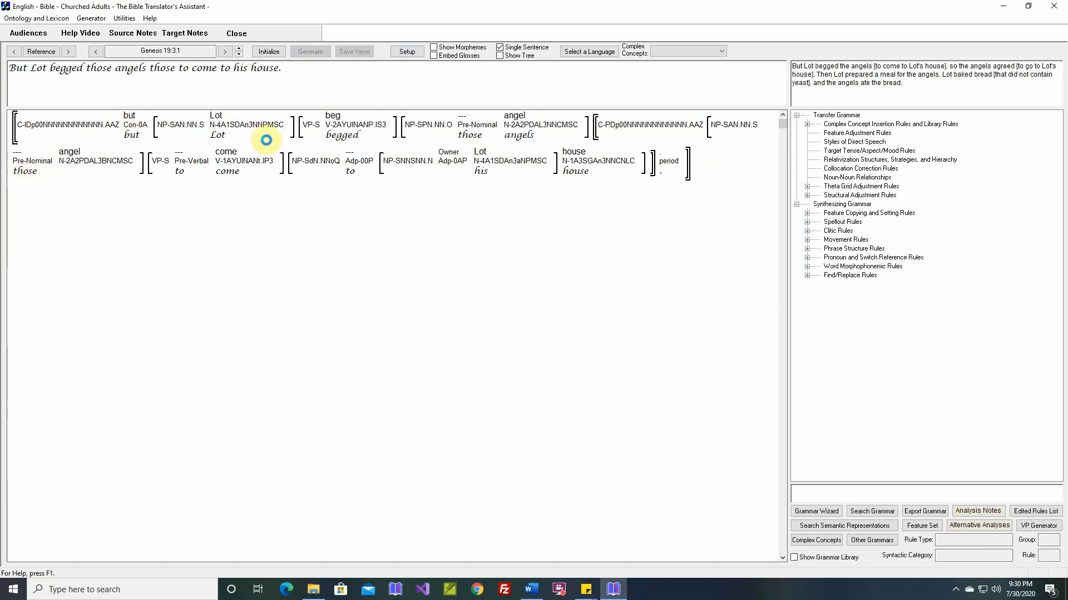
# Re-enable Delete all Constituents modifying PRO in the grammar setup
pyautogui.click(405, 53)
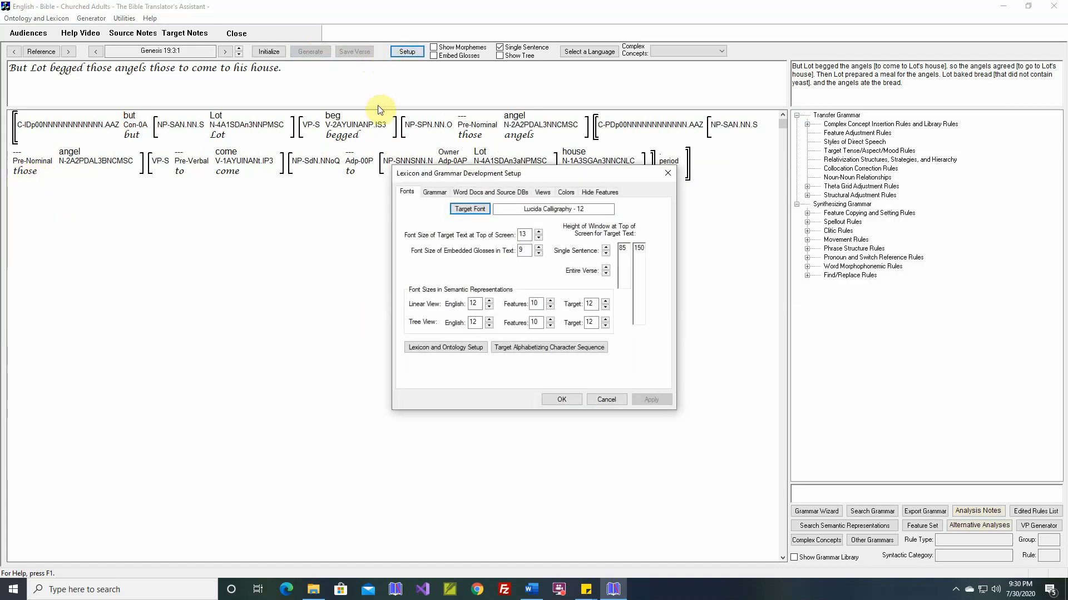
pyautogui.click(434, 191)
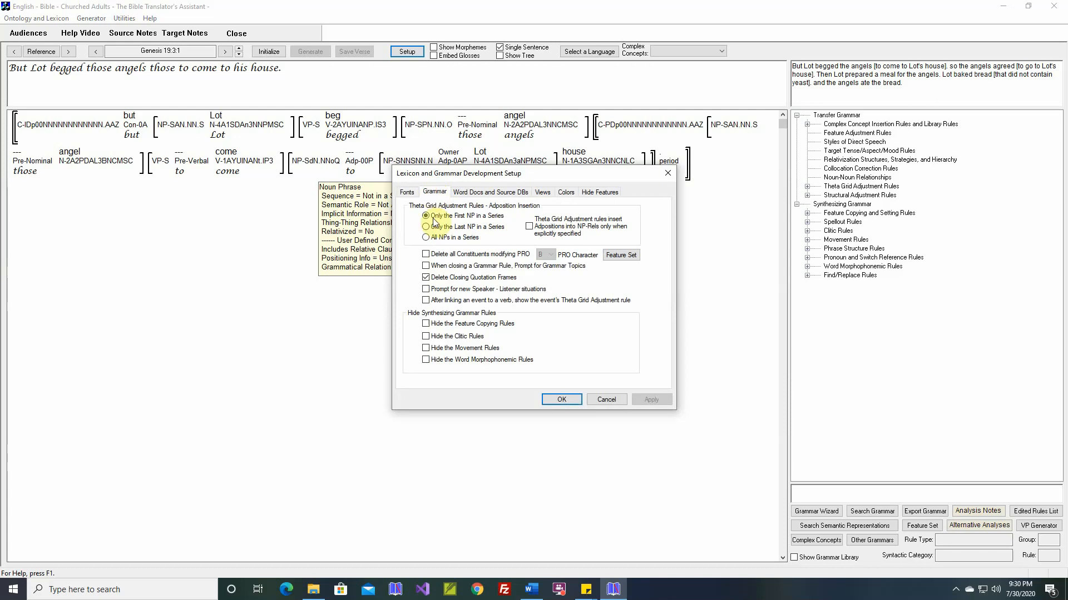
pyautogui.click(425, 255)
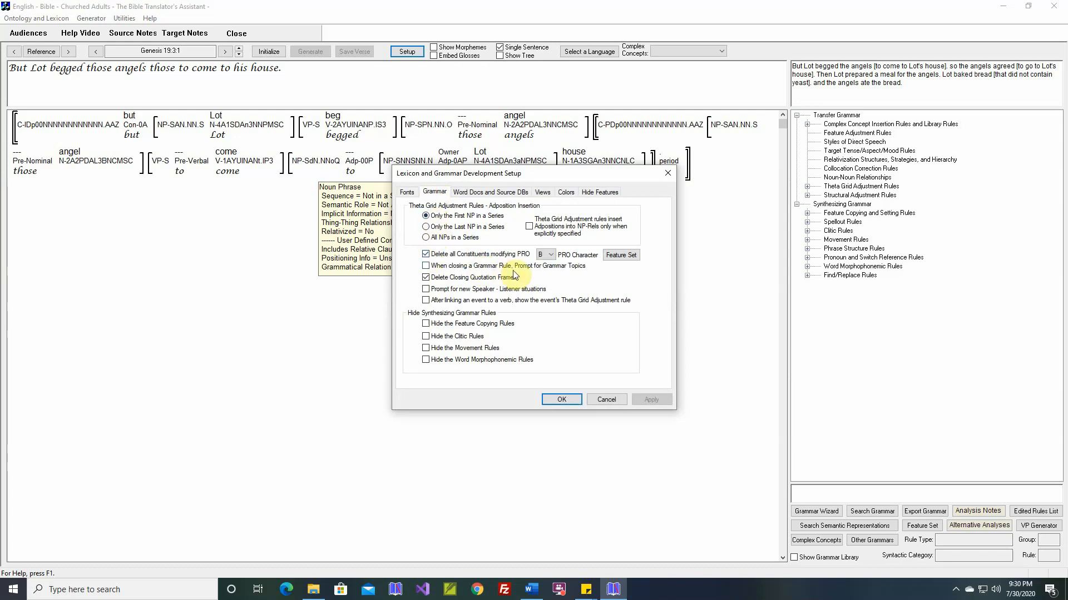
# Inspect the Surface Realization values for nouns in the feature set, including the characters assigned to PRO and Big Pro Plus
pyautogui.click(620, 255)
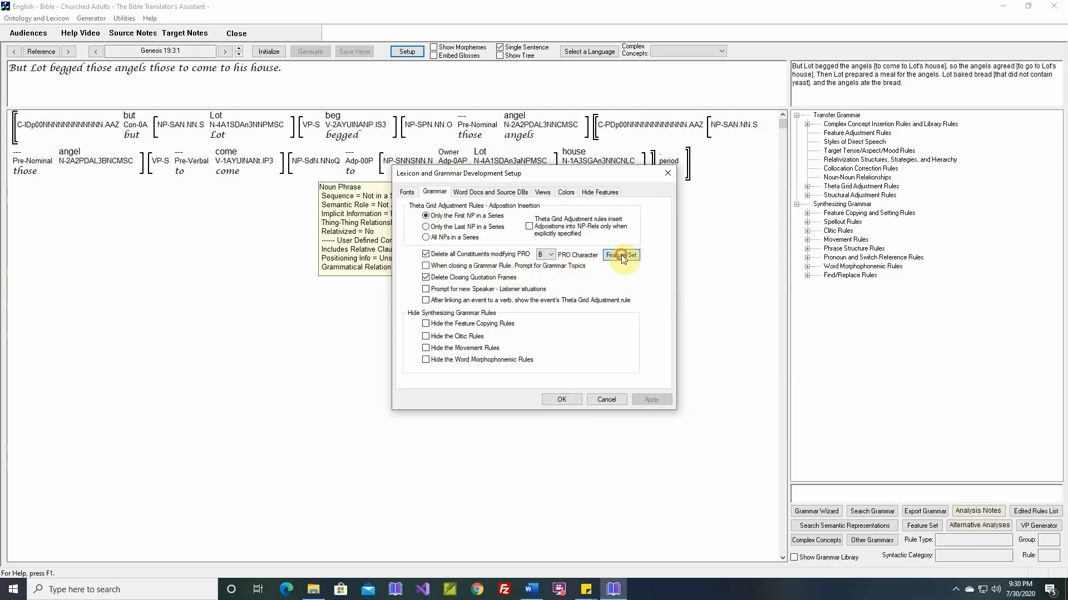
pyautogui.click(409, 168)
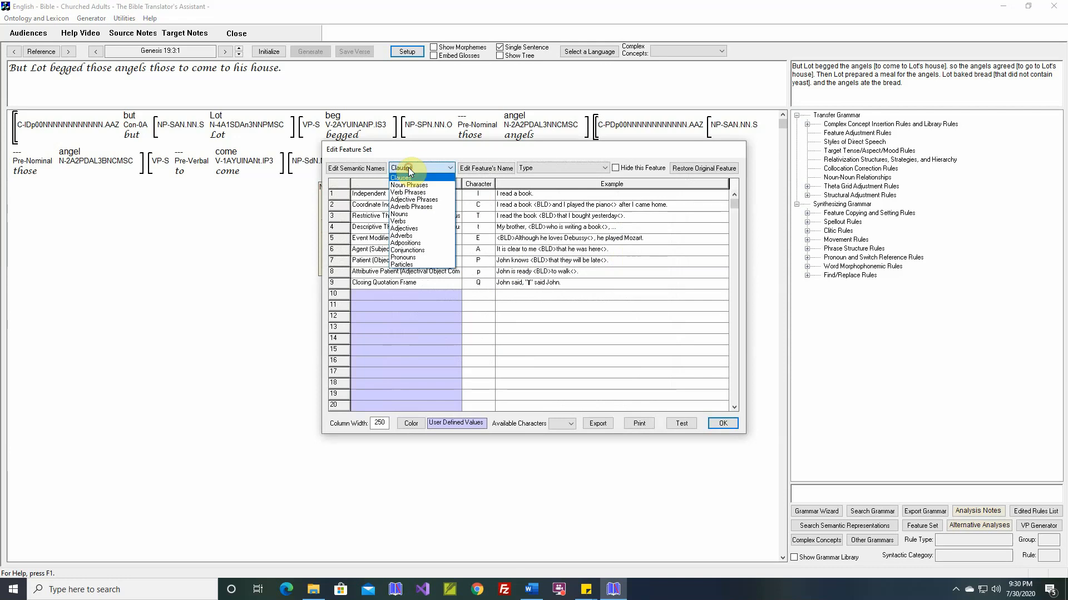
pyautogui.click(411, 217)
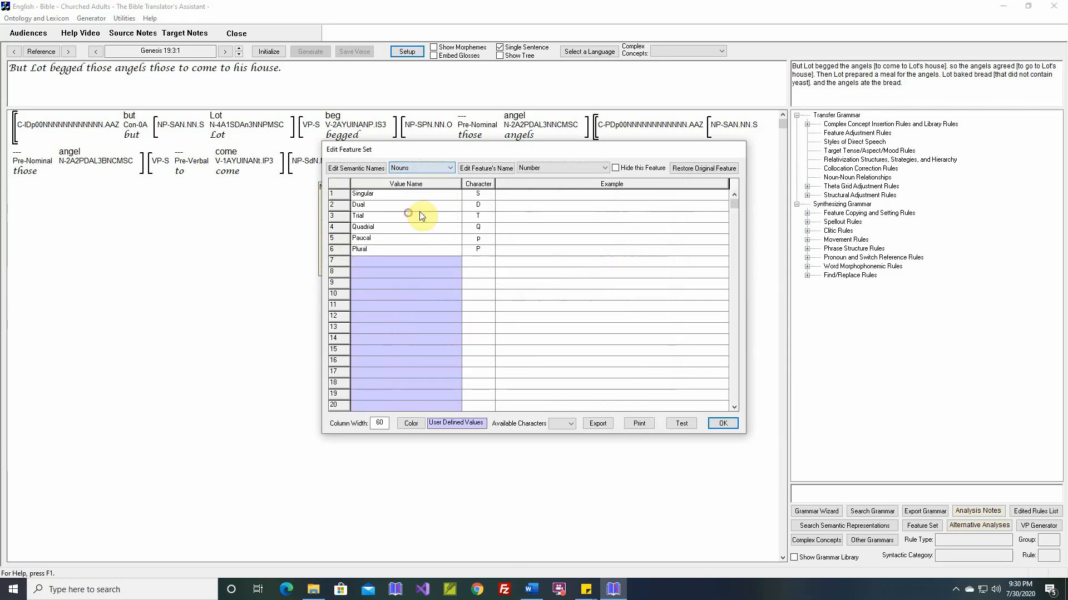
pyautogui.click(555, 169)
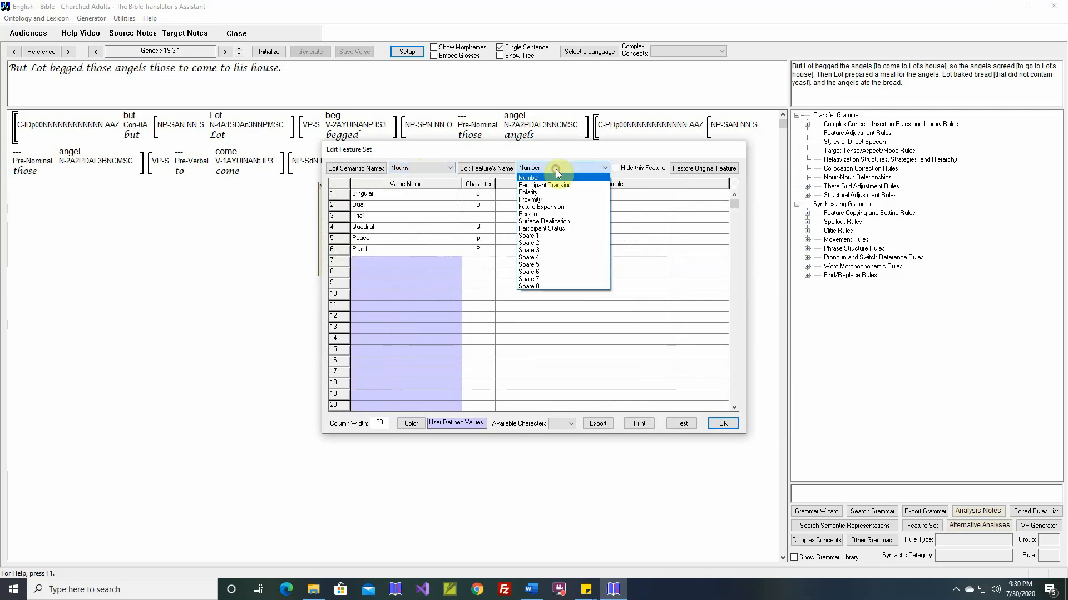
pyautogui.click(551, 222)
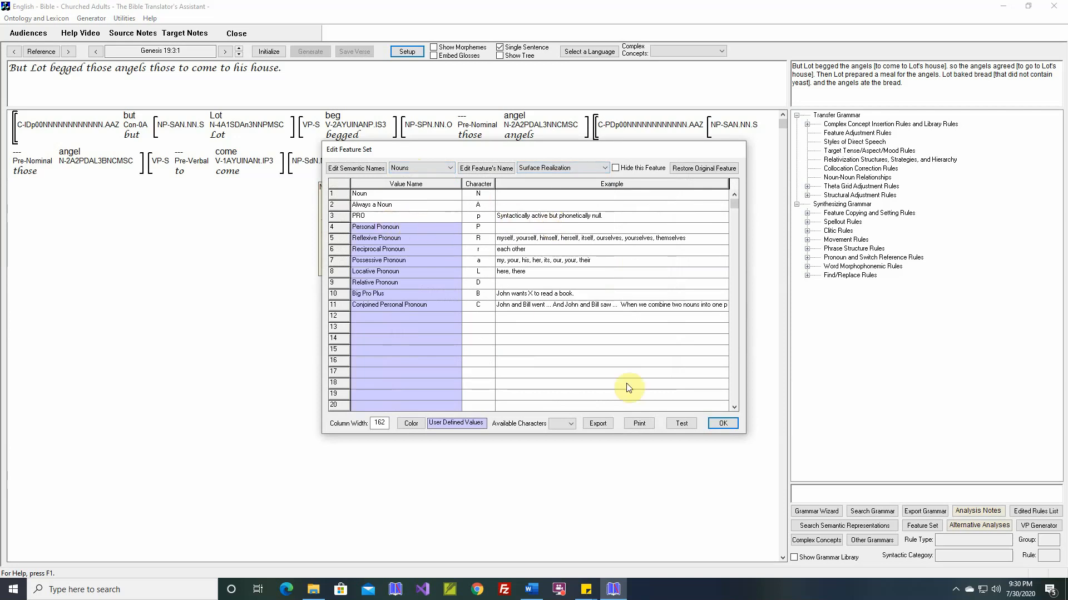
pyautogui.click(723, 424)
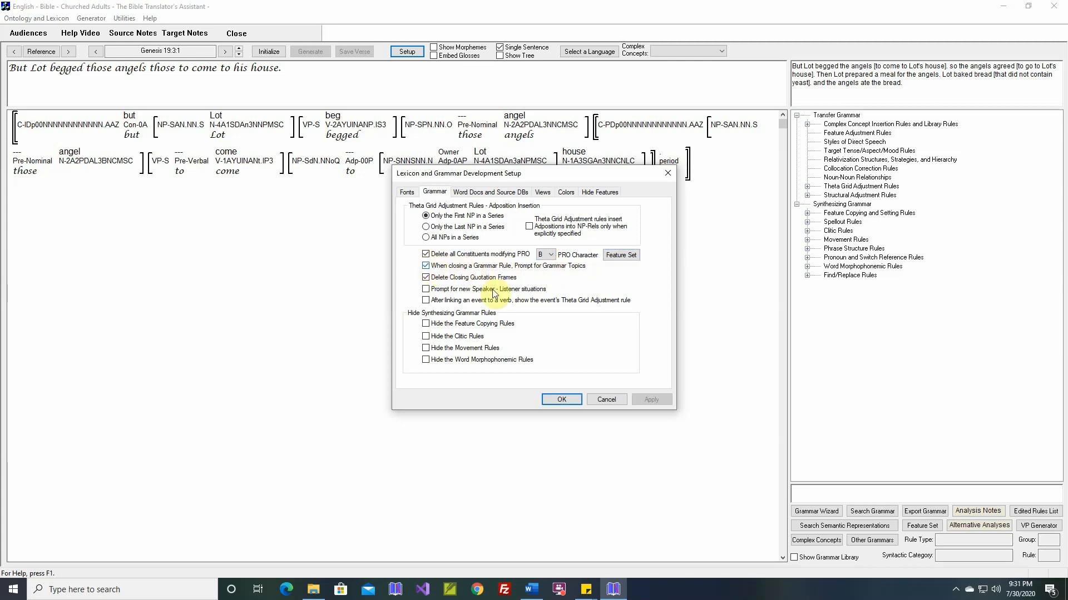
# Enable the prompt for grammar topics when closing a rule, and check the topics of the morphophonemic rule "Change a to an if the next word is hour"
pyautogui.click(561, 399)
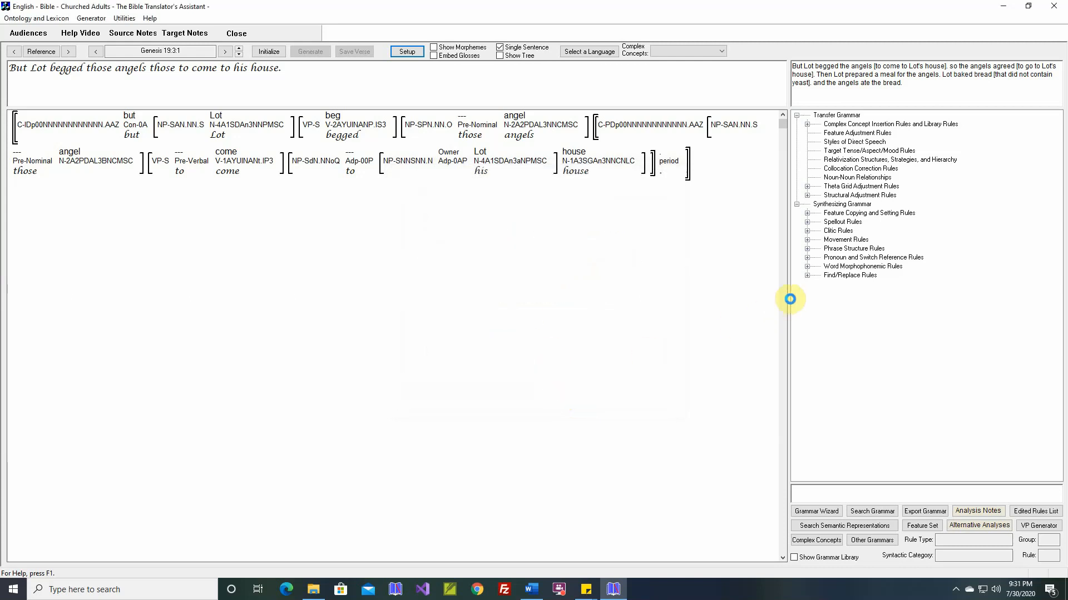
pyautogui.click(807, 266)
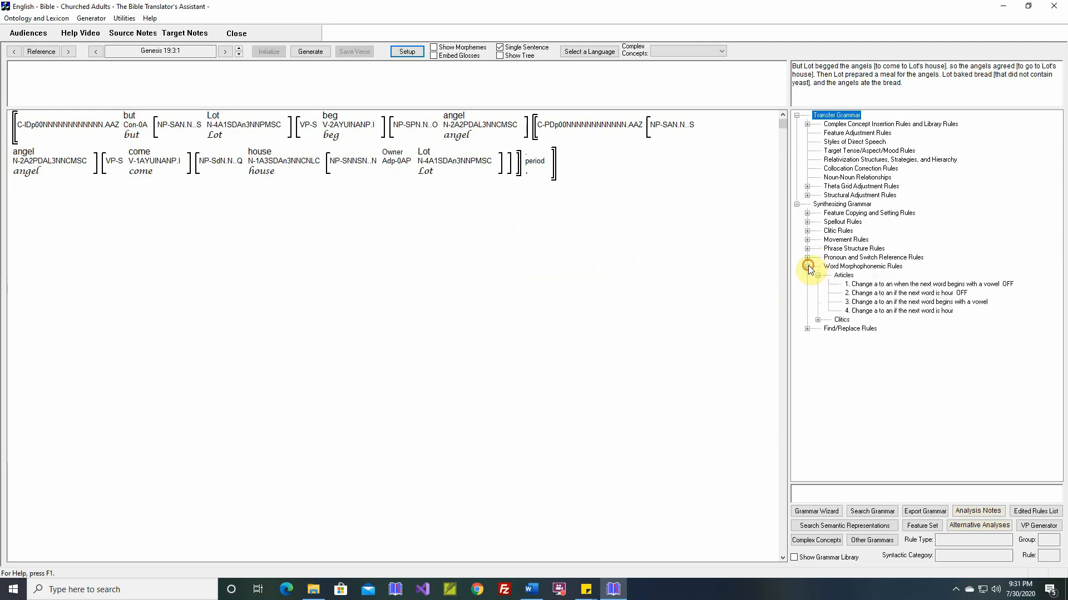
pyautogui.doubleClick(872, 311)
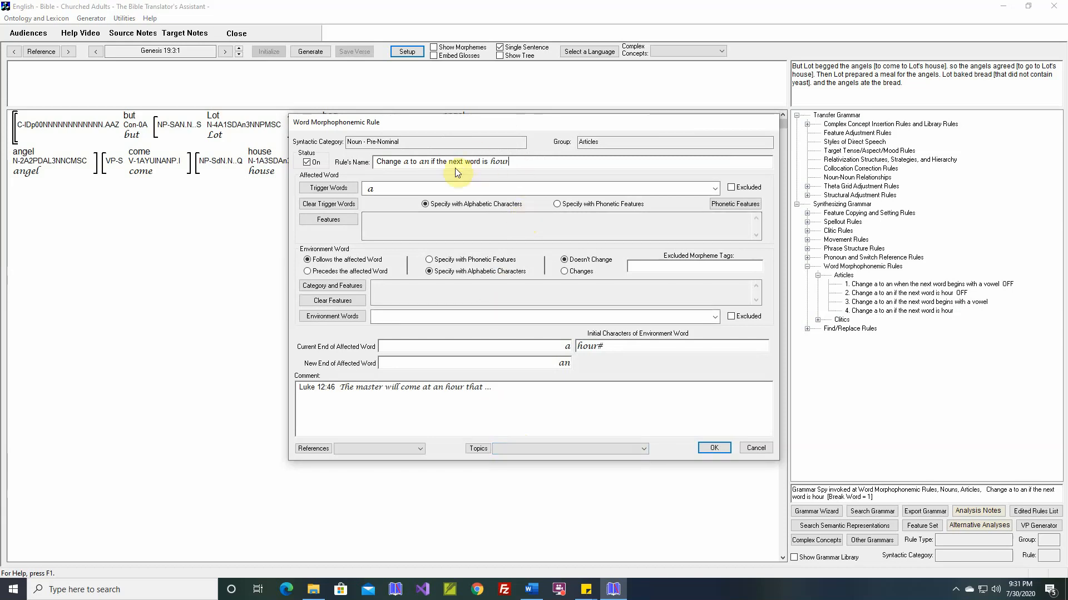
pyautogui.click(512, 452)
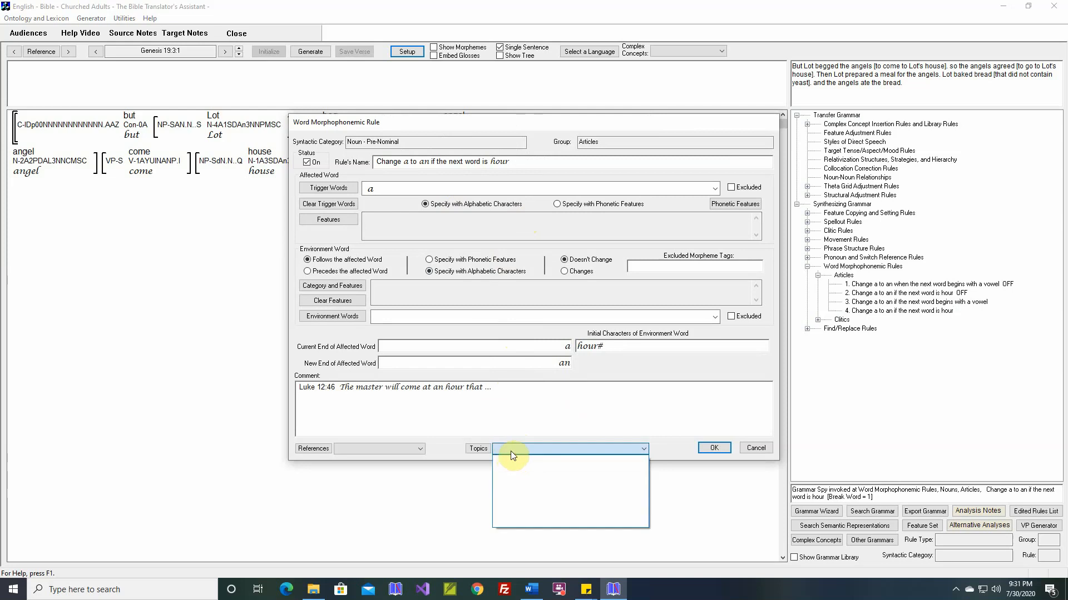
pyautogui.click(512, 451)
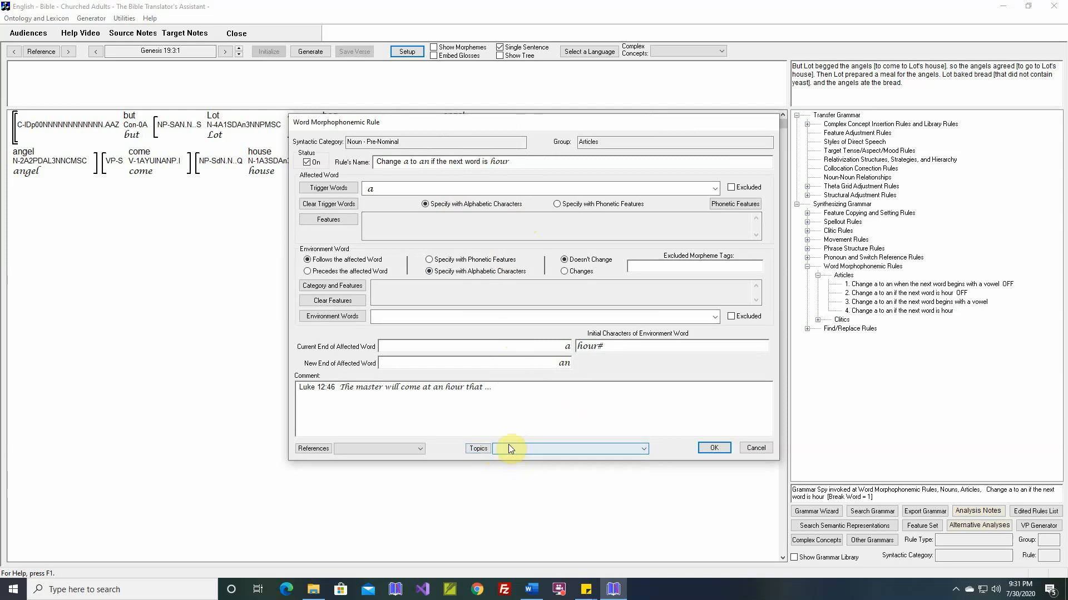
# Assign the grammar topics Articles and Morphophonemics to the "hour" rule through the closing prompt, check the topic list, and save the rule
pyautogui.click(715, 448)
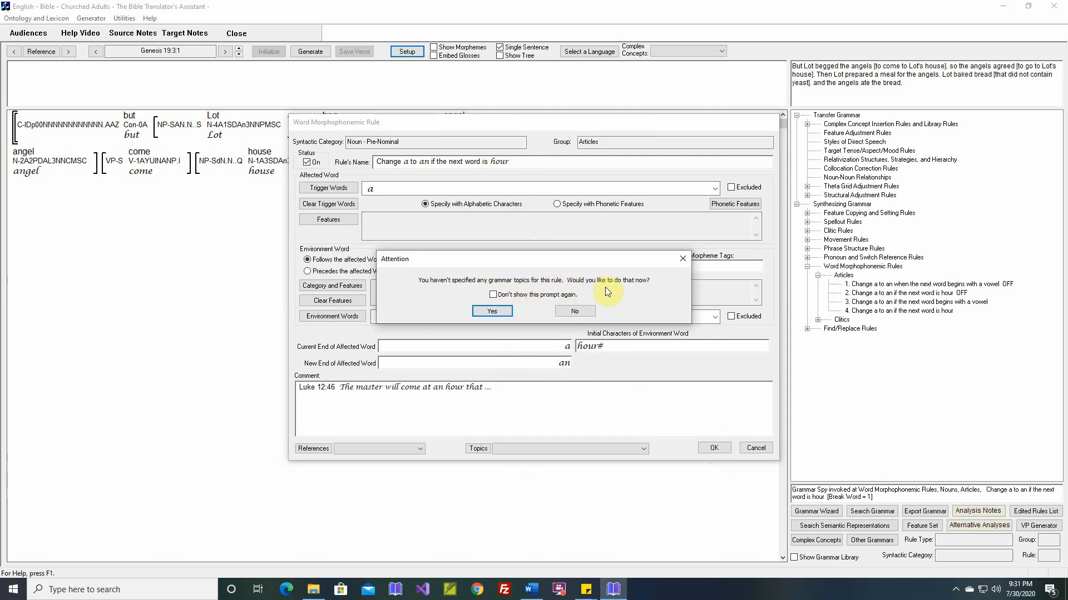
pyautogui.click(492, 310)
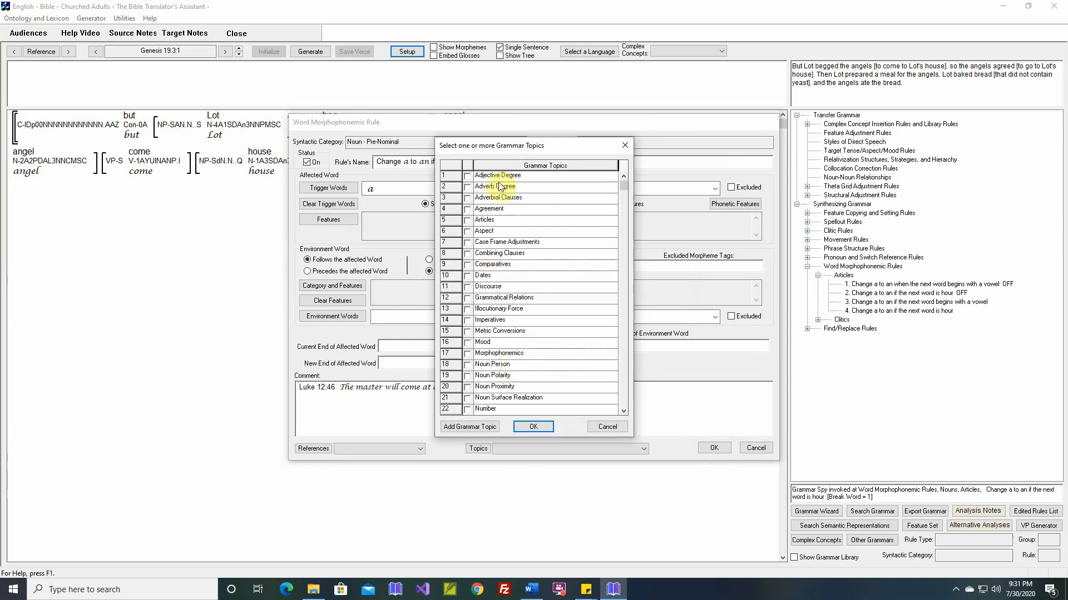
pyautogui.click(468, 221)
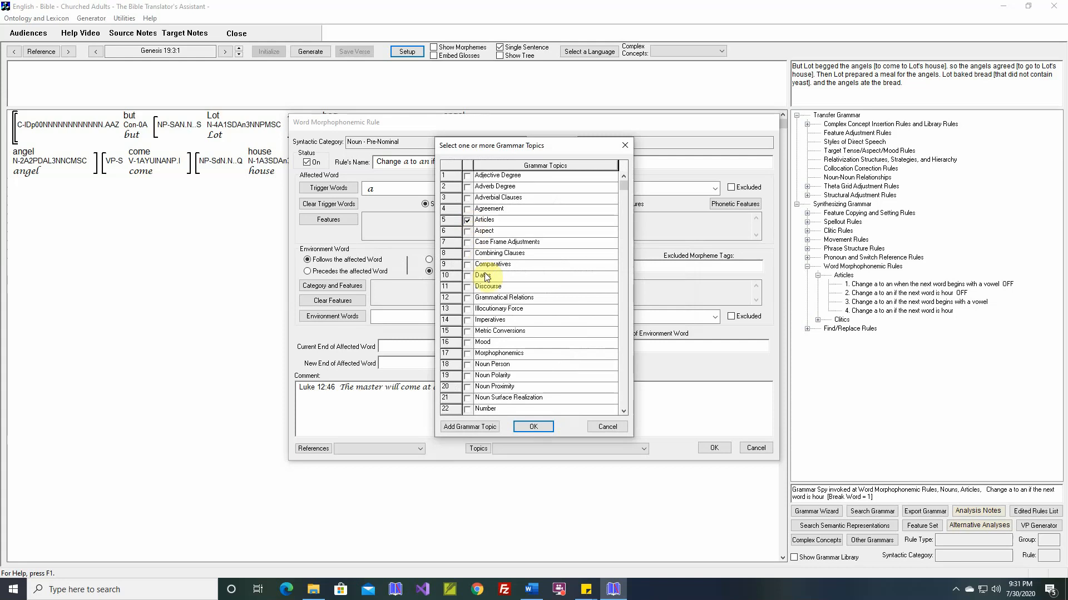
pyautogui.click(468, 355)
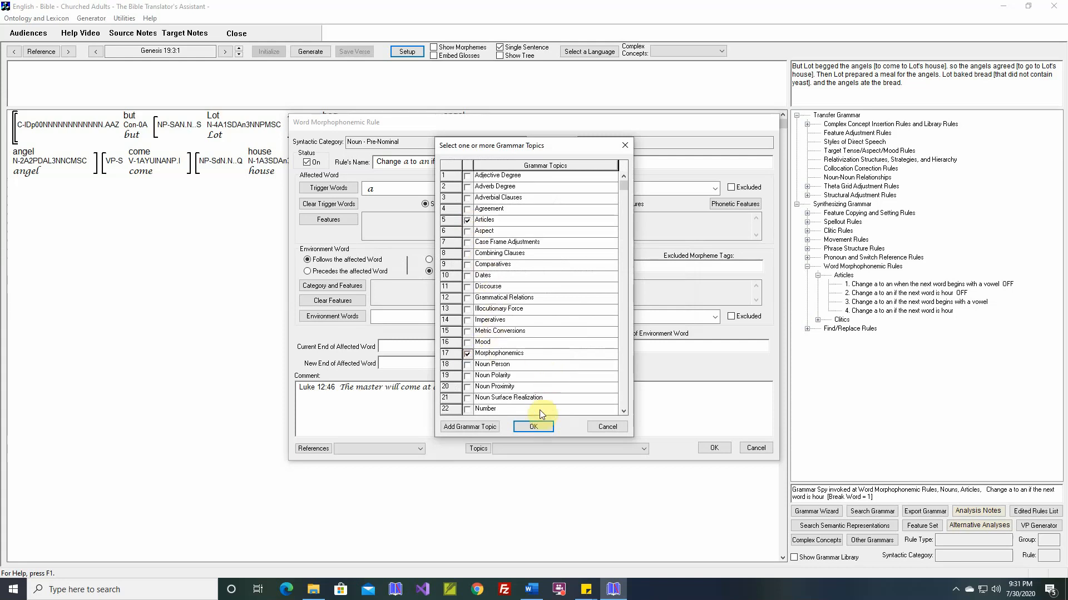
pyautogui.click(535, 428)
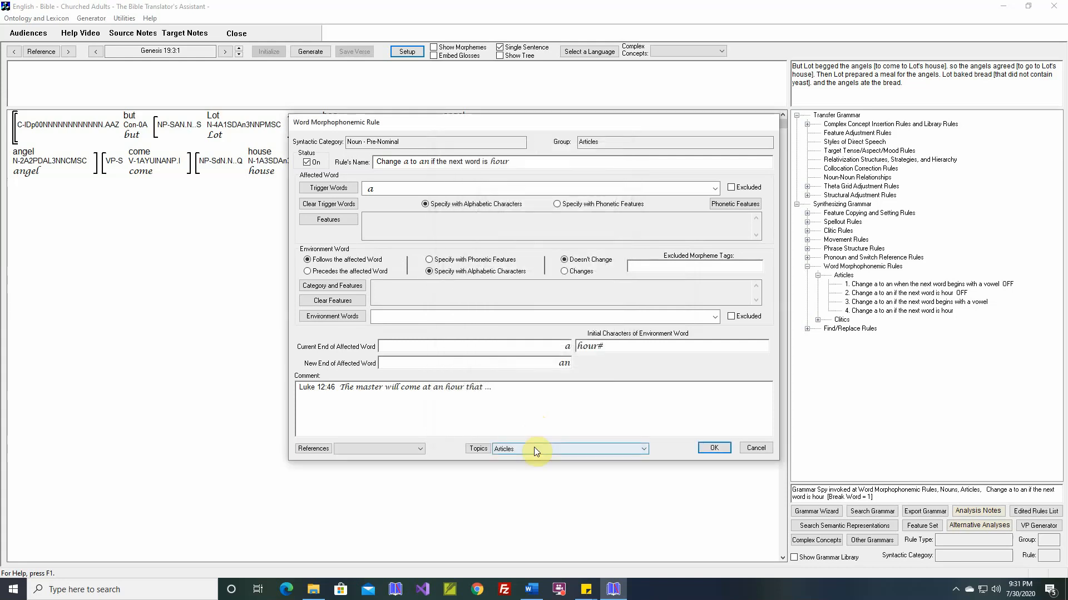
pyautogui.click(533, 449)
pyautogui.click(534, 448)
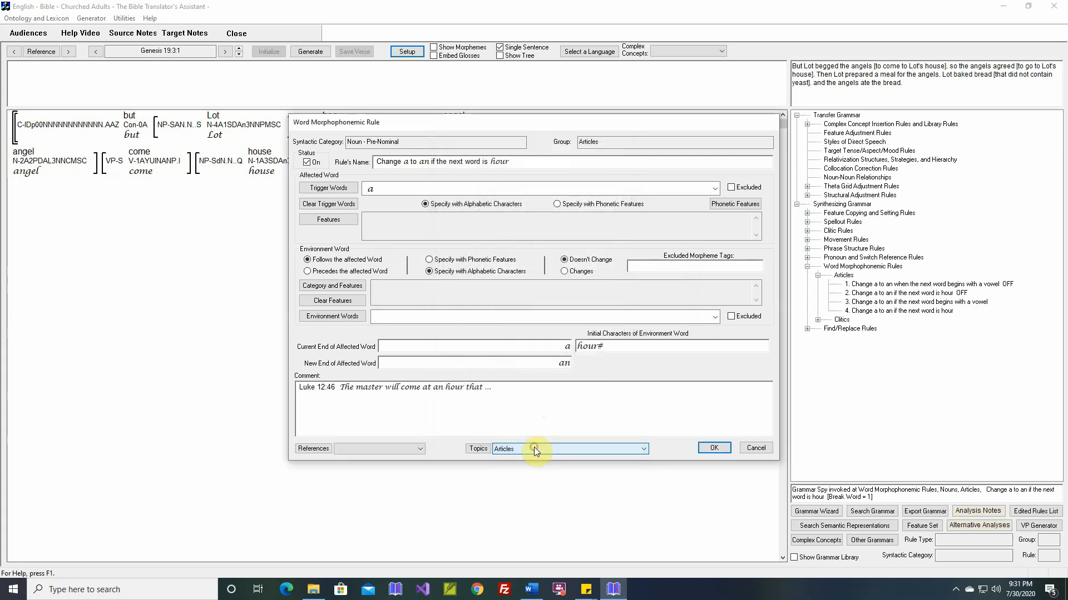
pyautogui.click(717, 448)
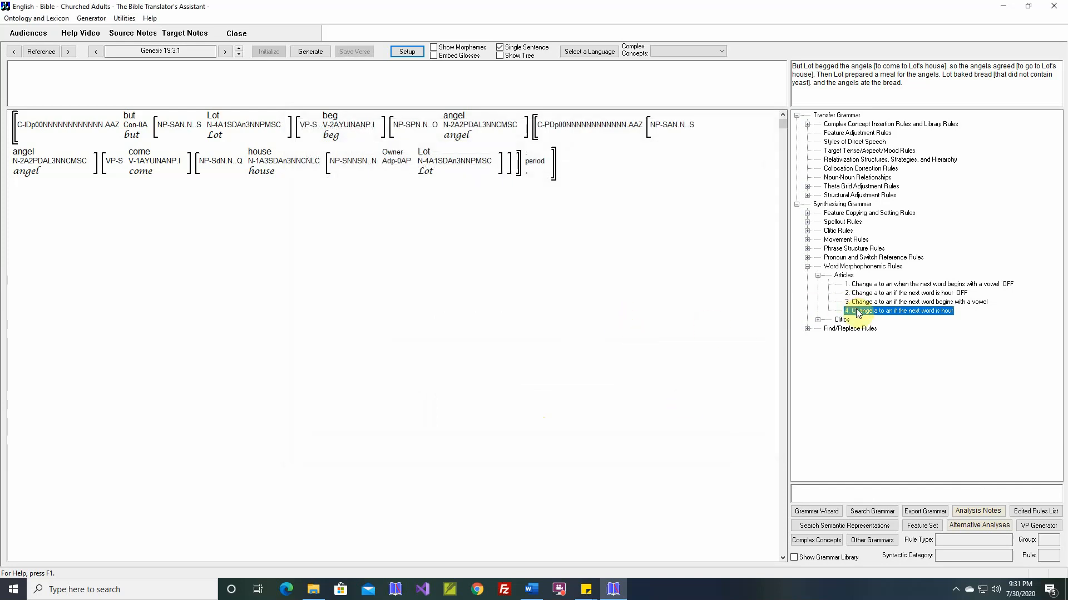
# Turn off the grammar setup option that prompts for grammar topics when closing a grammar rule, and apply the setup
pyautogui.click(417, 53)
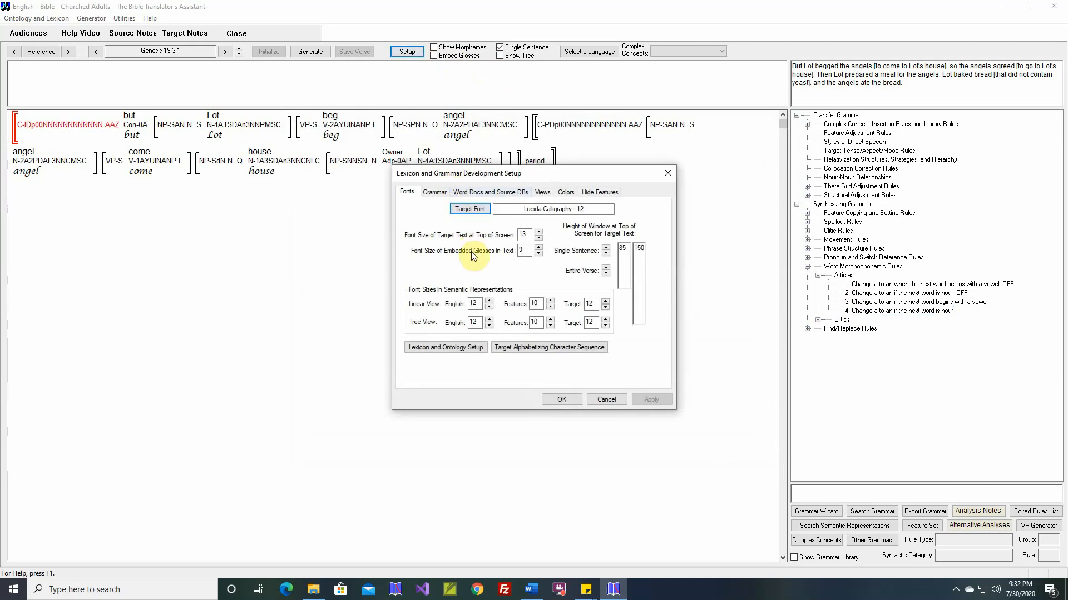
pyautogui.click(440, 196)
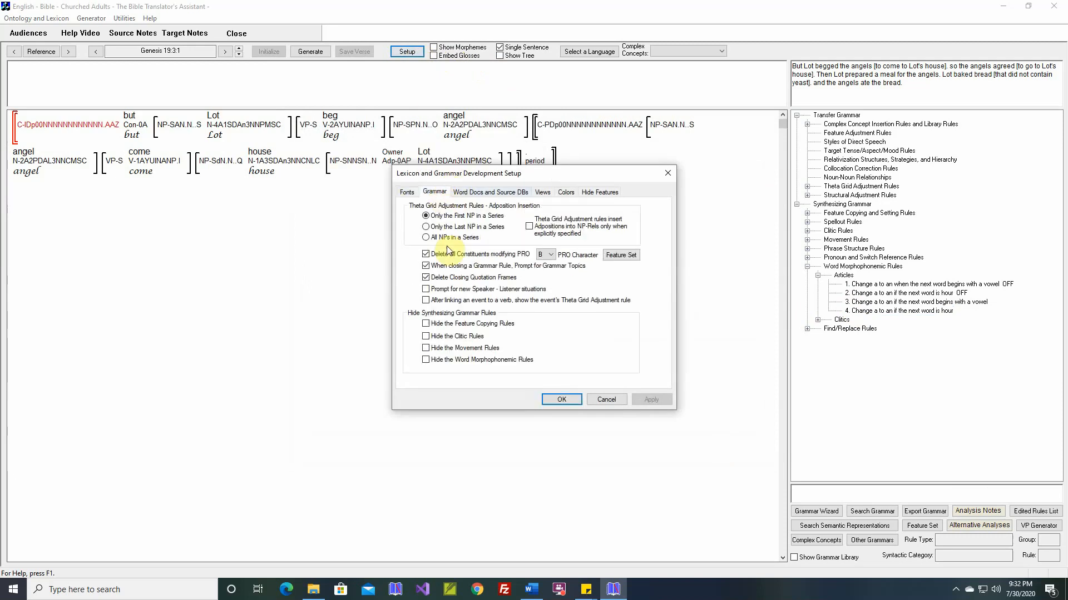
pyautogui.click(428, 268)
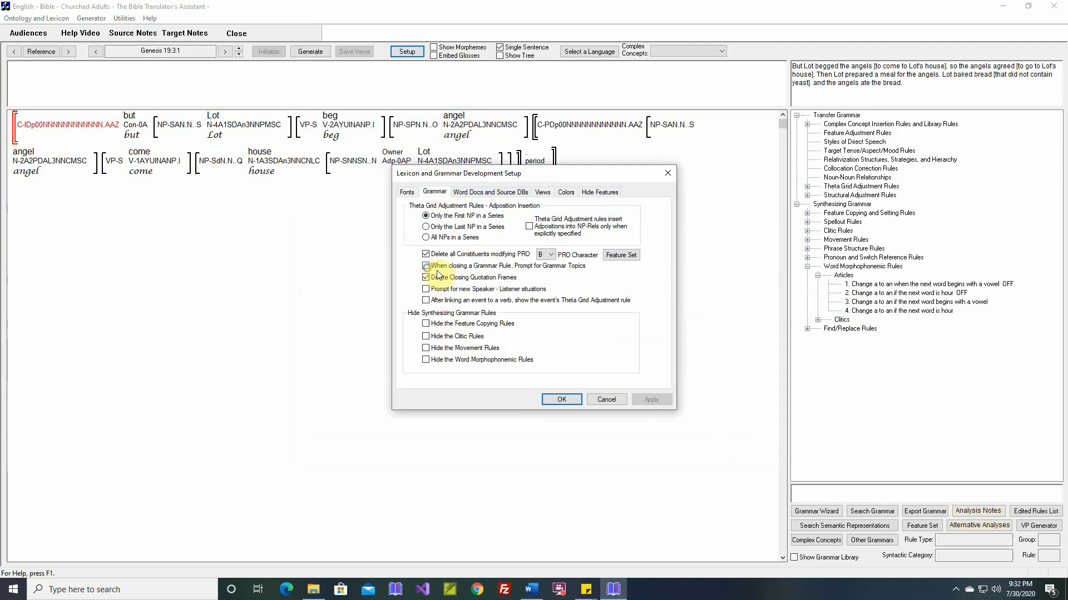
pyautogui.click(562, 399)
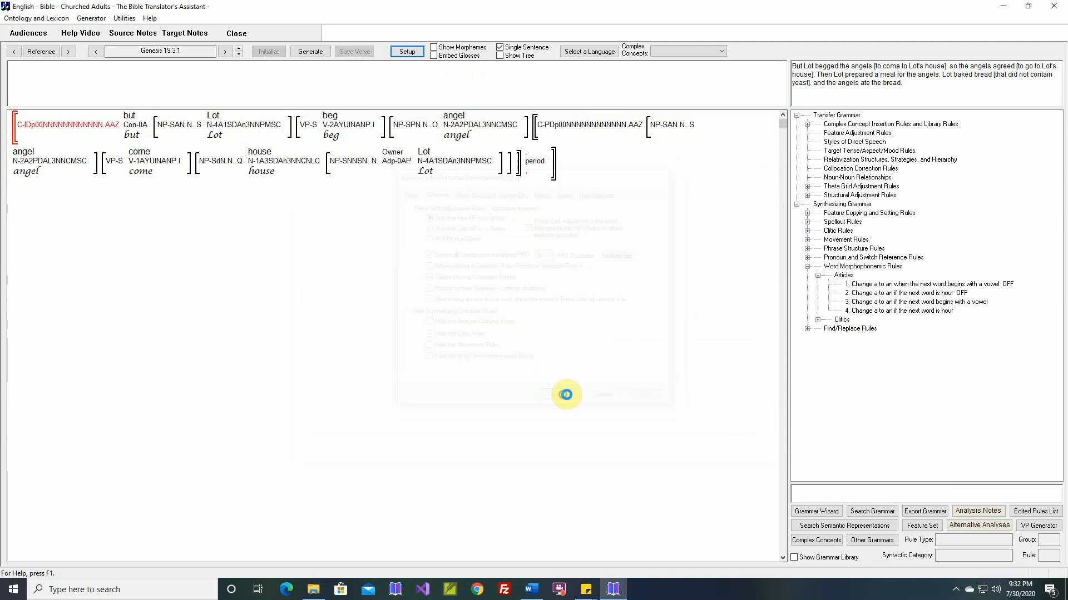
# Check the topics of the rule "Change a to an if the next word begins with a vowel" and close it without assigning any
pyautogui.doubleClick(865, 302)
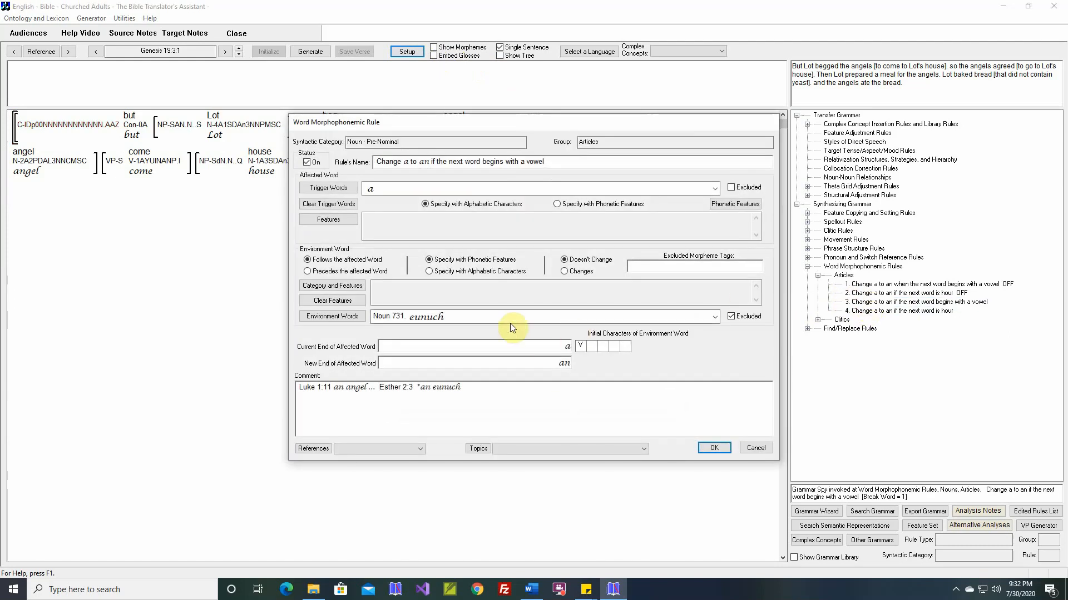
pyautogui.click(554, 447)
pyautogui.click(554, 448)
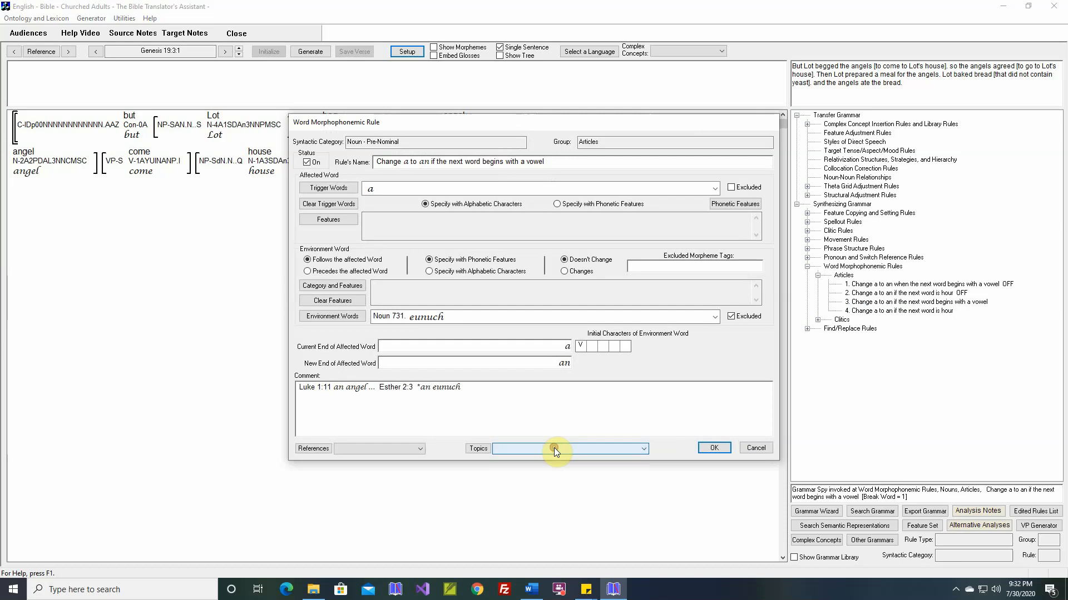
pyautogui.click(714, 449)
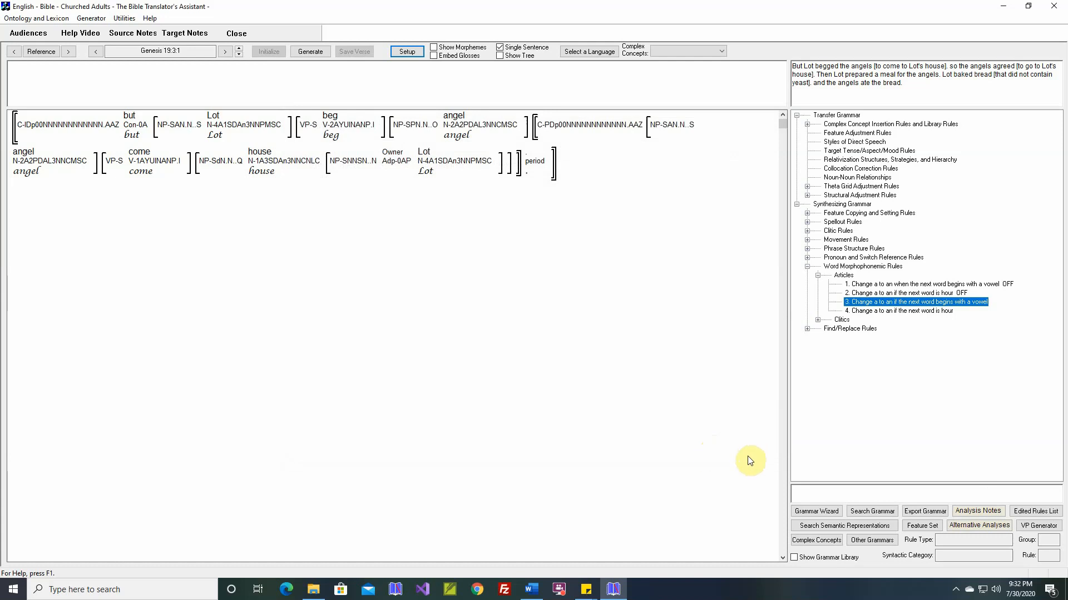
# Search the grammar by grammar topic for rules assigned to Articles
pyautogui.click(869, 513)
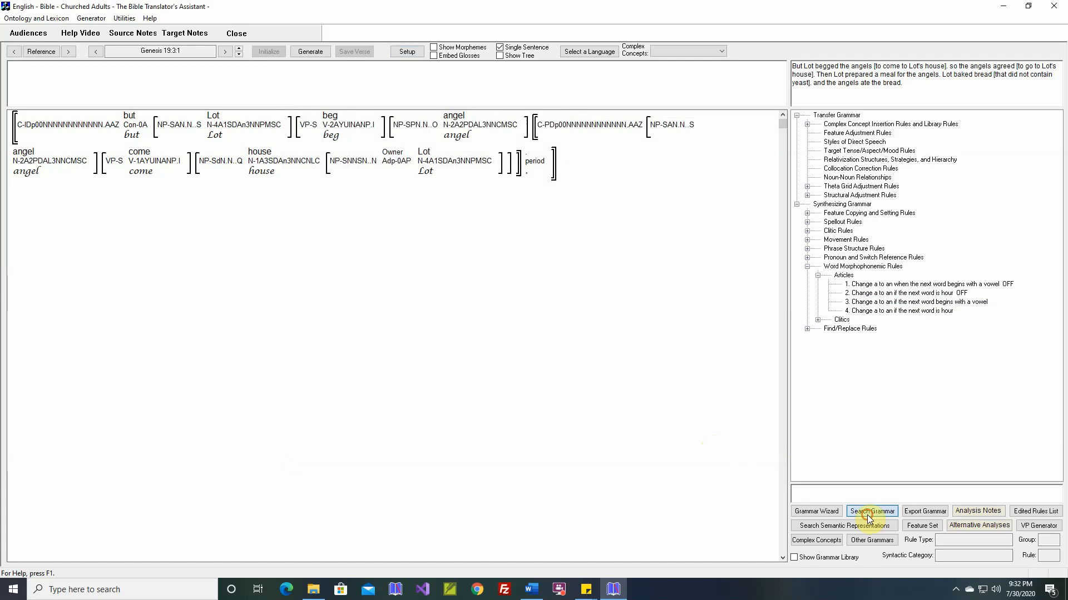
pyautogui.click(512, 248)
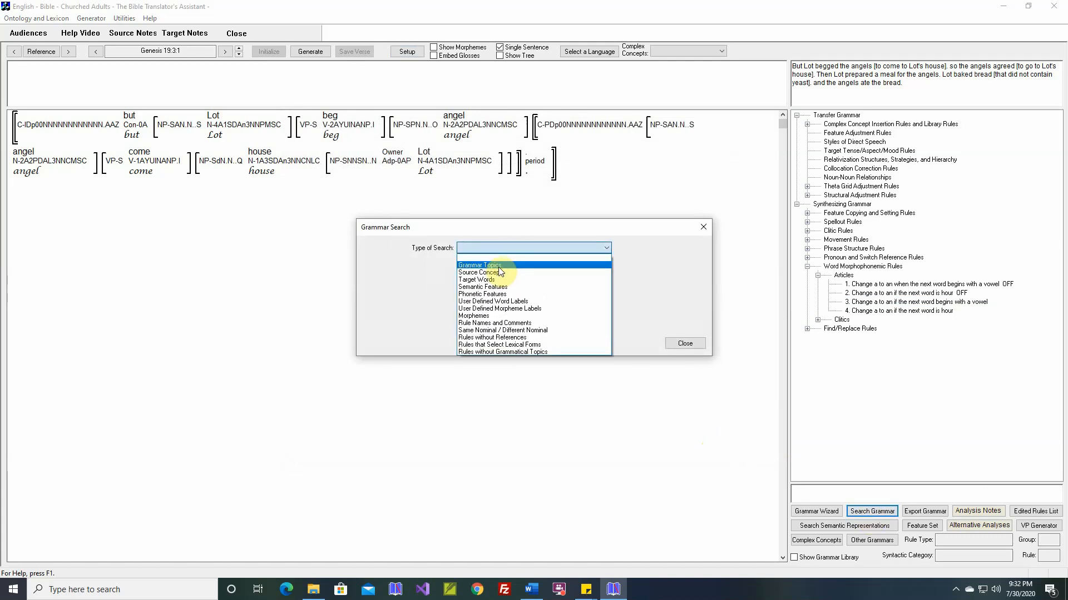
pyautogui.click(499, 266)
pyautogui.click(469, 280)
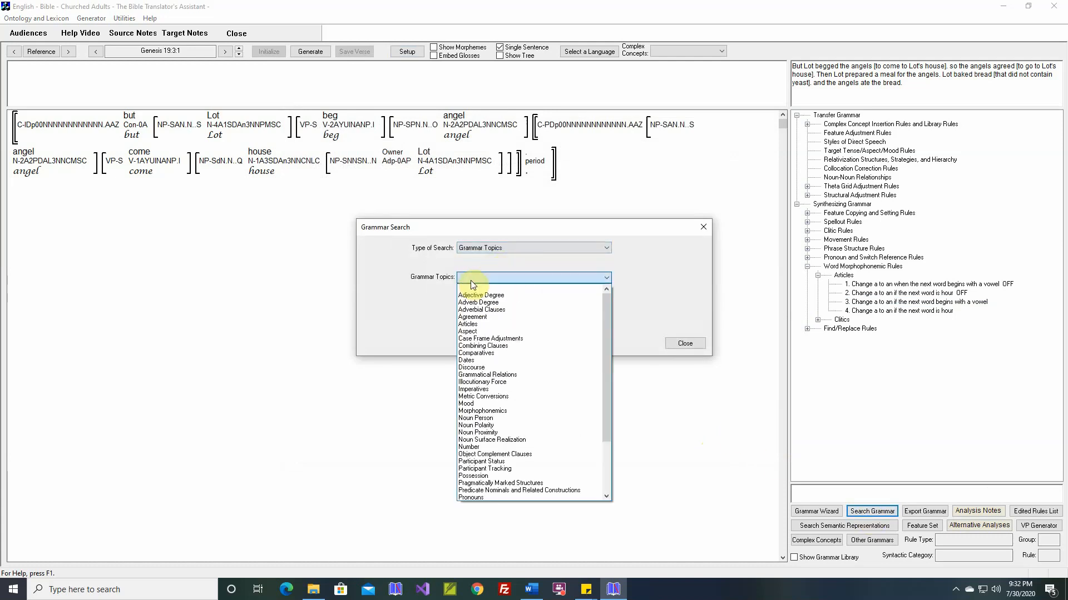
pyautogui.click(479, 324)
pyautogui.click(534, 343)
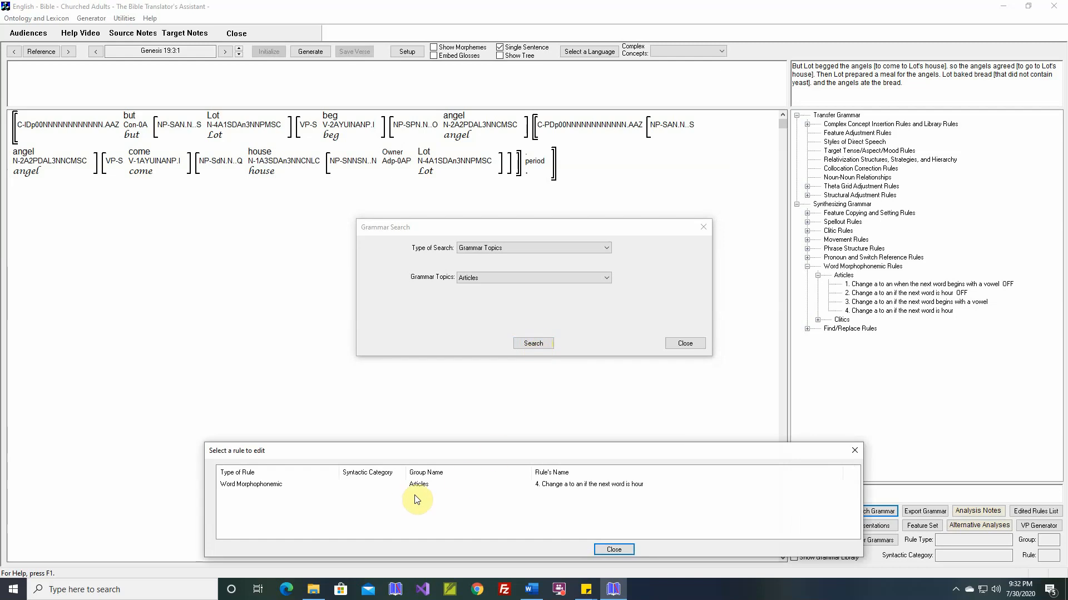
# Inspect the topics of the rule found by the Articles search, cancel out of the rule, and close the grammar search
pyautogui.doubleClick(264, 485)
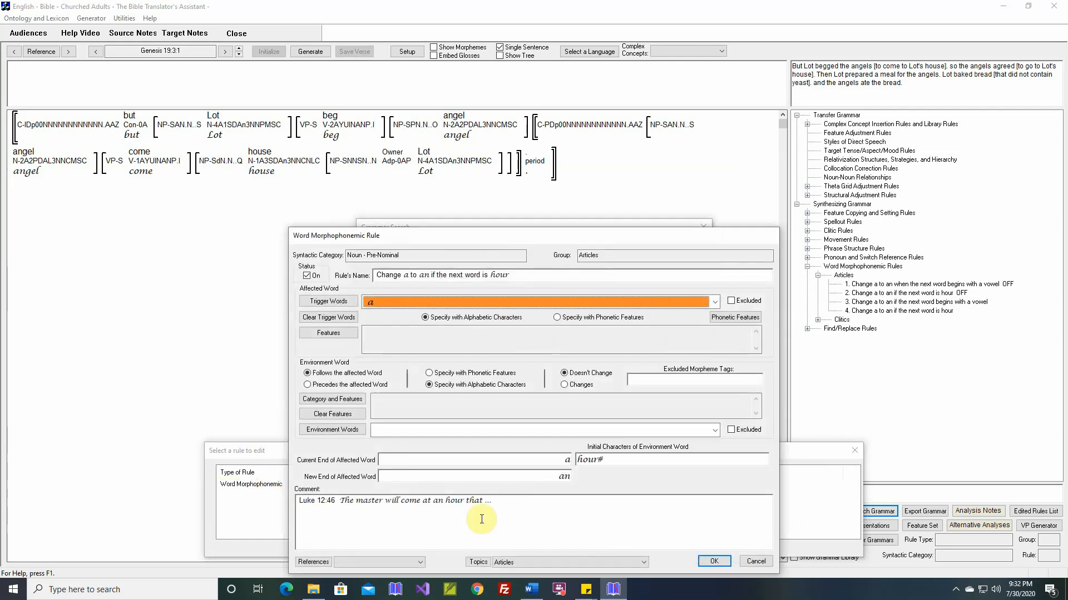
pyautogui.click(552, 559)
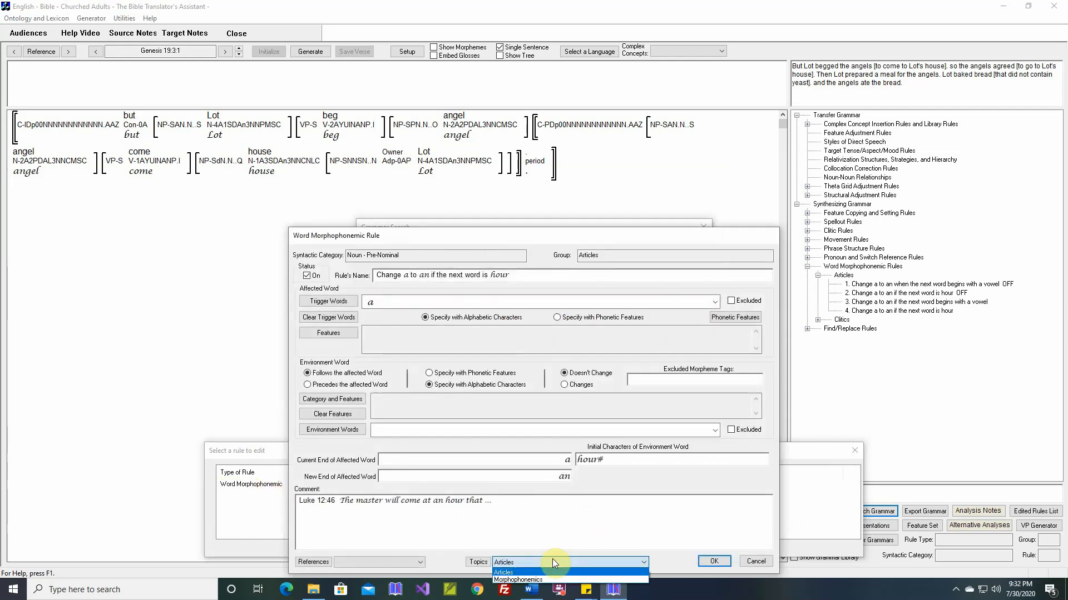
pyautogui.click(551, 560)
pyautogui.click(755, 562)
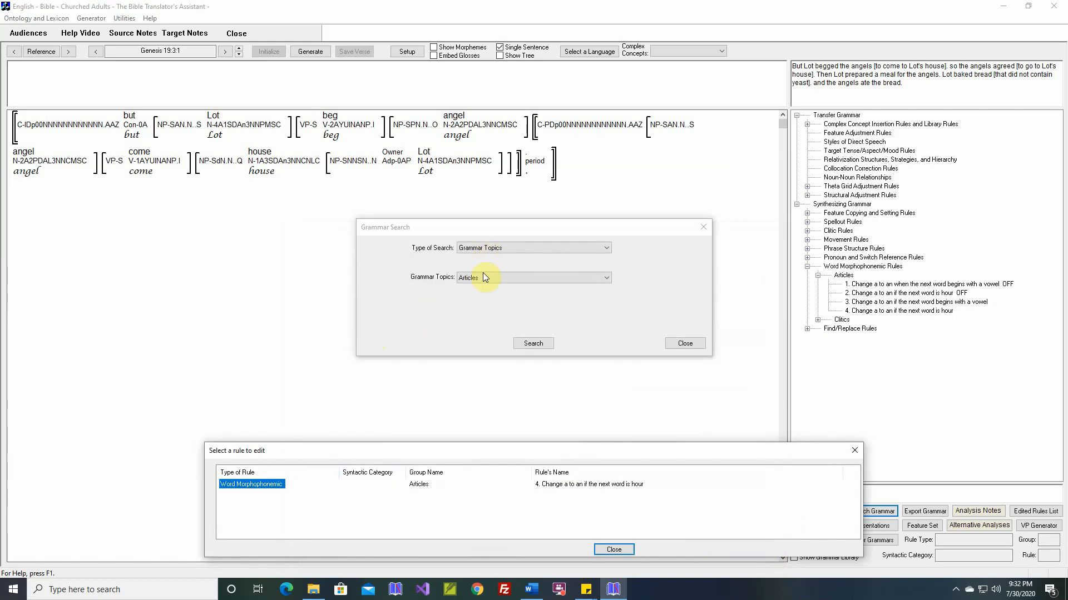
pyautogui.click(615, 548)
pyautogui.click(684, 344)
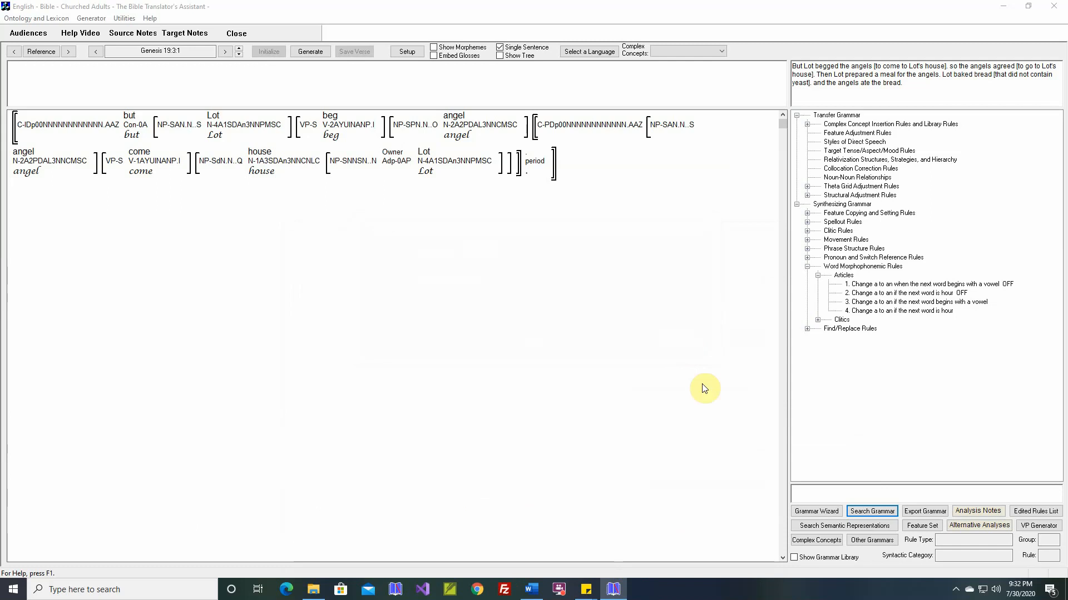
# Review the grammar export options for organizing by topic, and leave without exporting
pyautogui.click(923, 512)
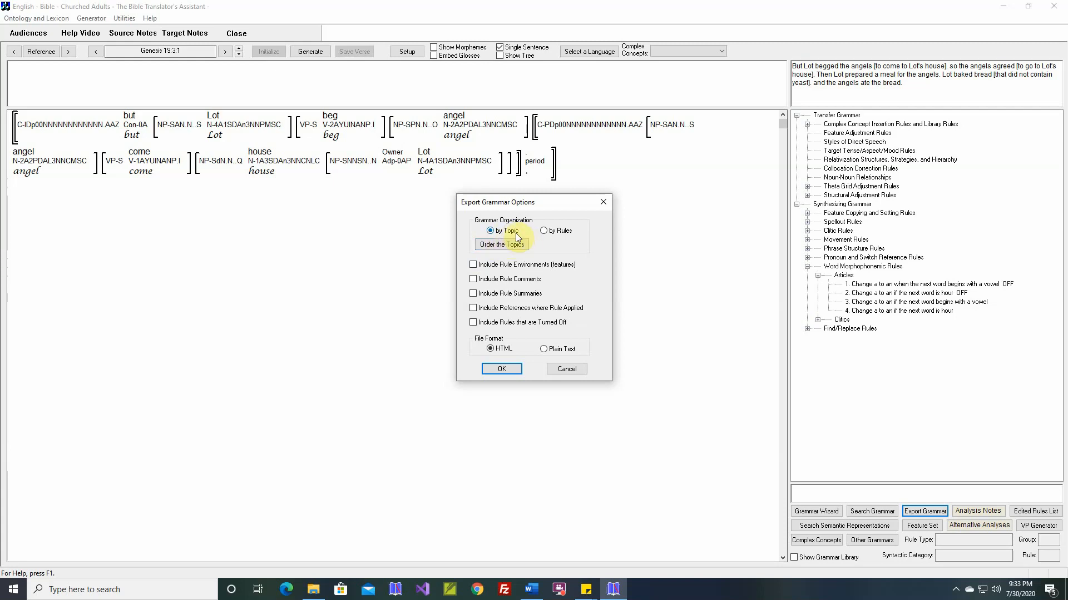
pyautogui.click(567, 369)
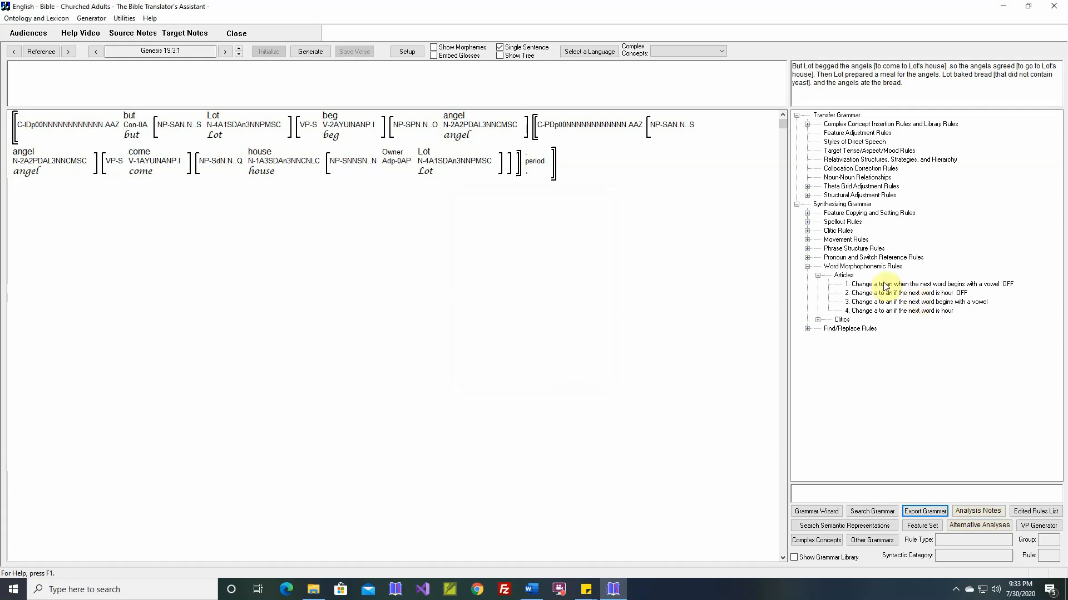
# In the grammar setup, turn on prompting for grammar topics when closing a grammar rule and apply the change
pyautogui.click(409, 53)
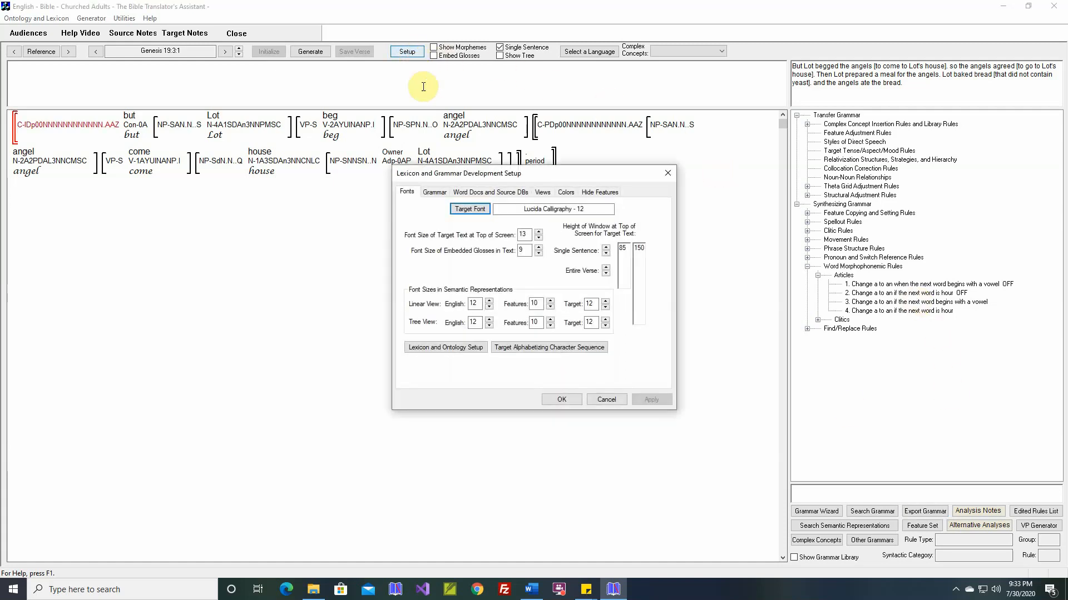
pyautogui.click(434, 192)
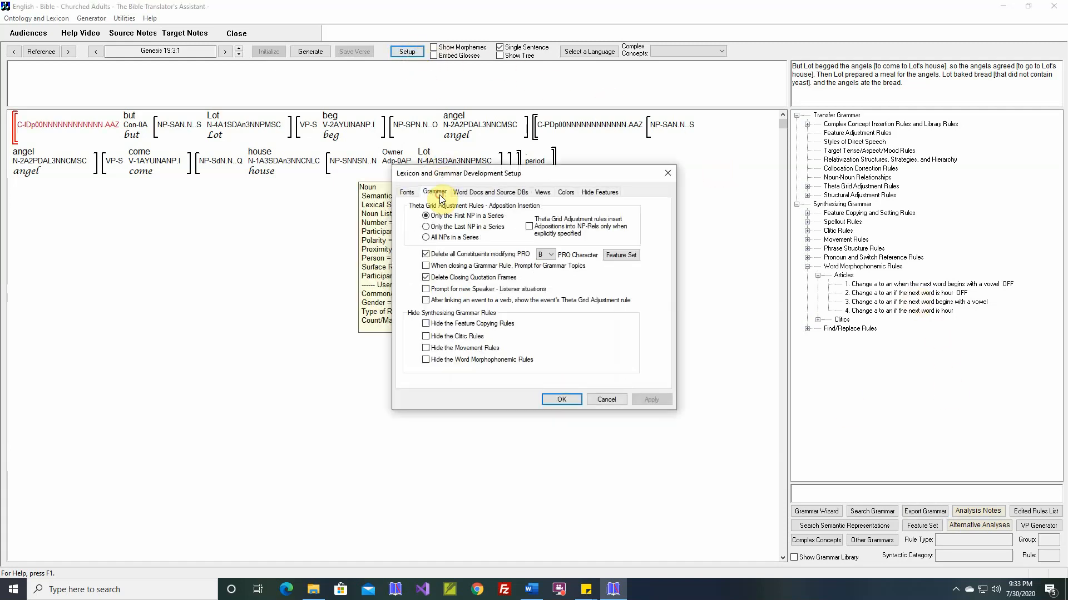
pyautogui.click(427, 266)
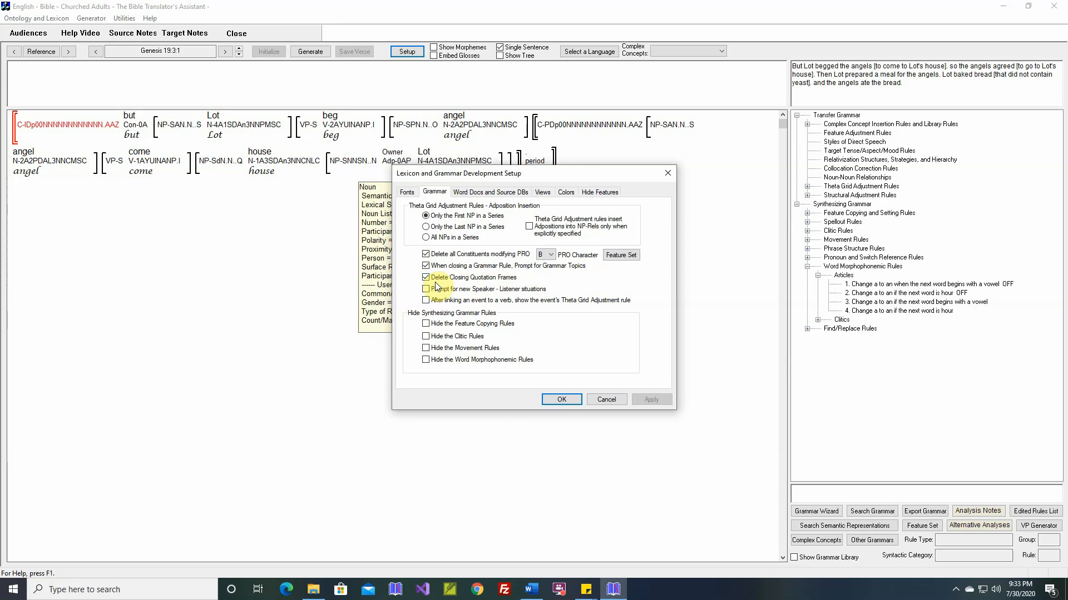
pyautogui.click(556, 399)
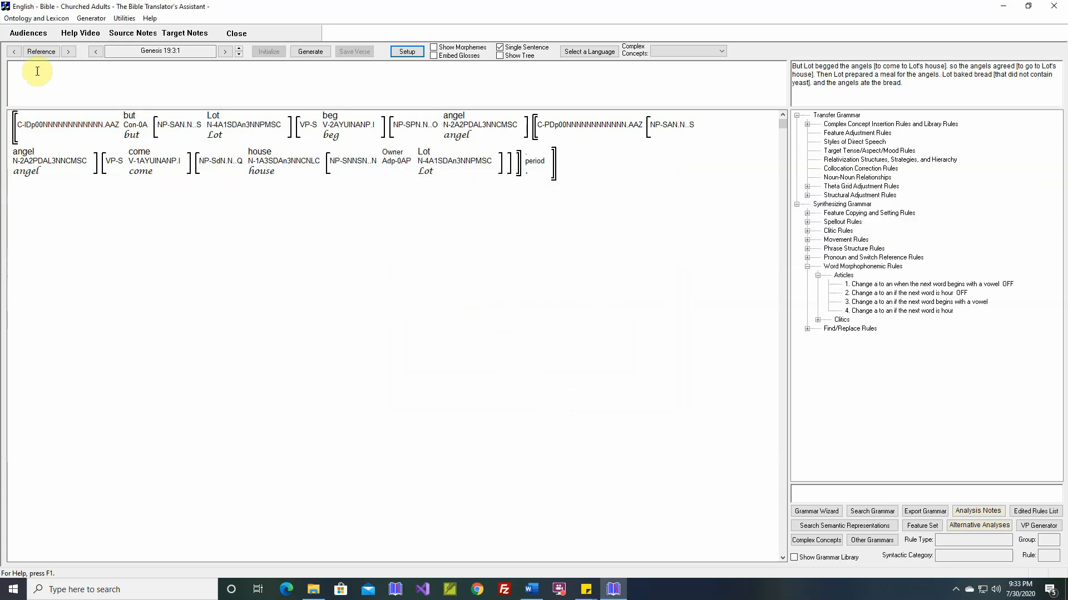
# Go back to Luke 6:49 and show the entire verse instead of a single sentence
pyautogui.click(14, 52)
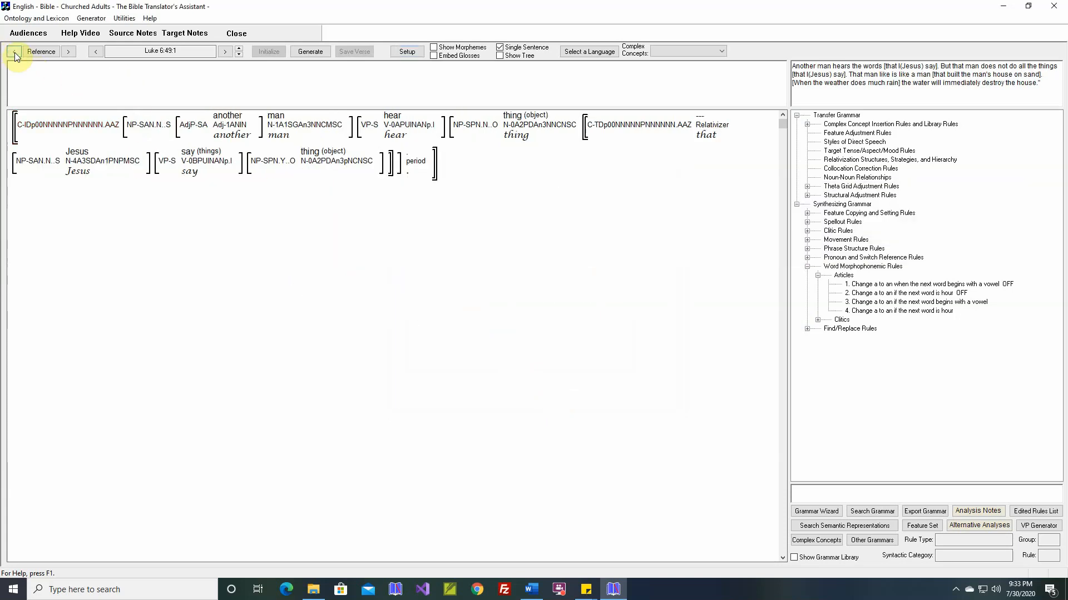
pyautogui.click(499, 47)
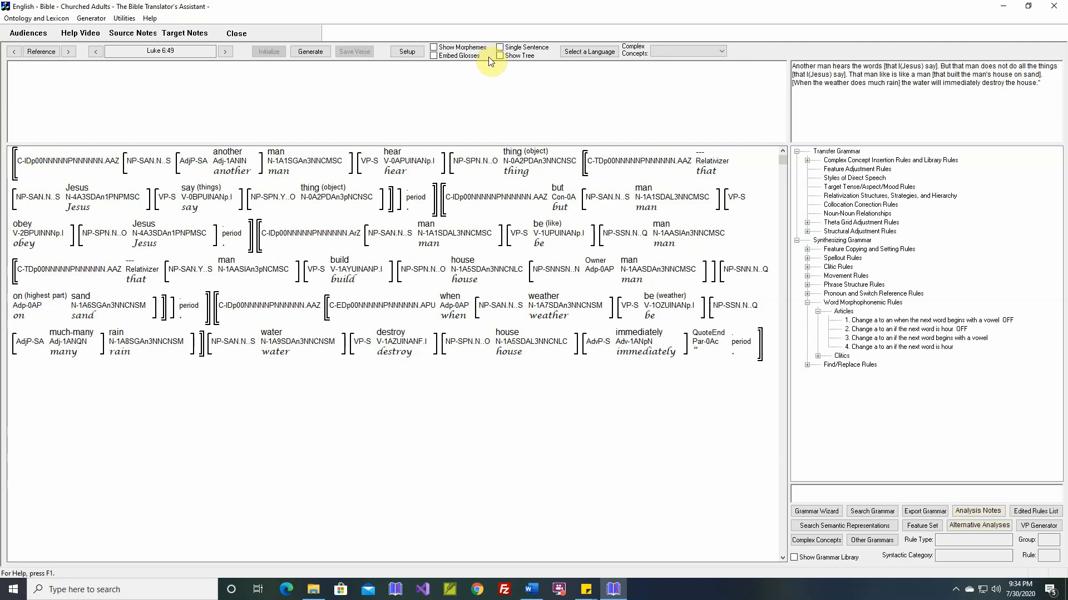
# Turn off deletion of closing quotation frames in the grammar setup and examine the frame at the end of Luke 6:49
pyautogui.click(419, 54)
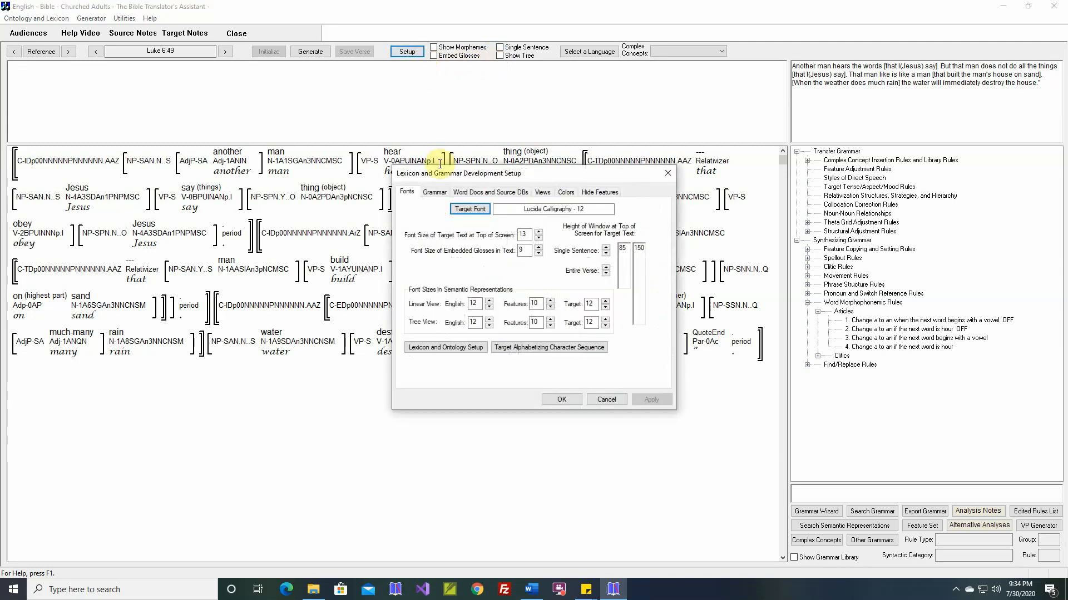
pyautogui.click(434, 192)
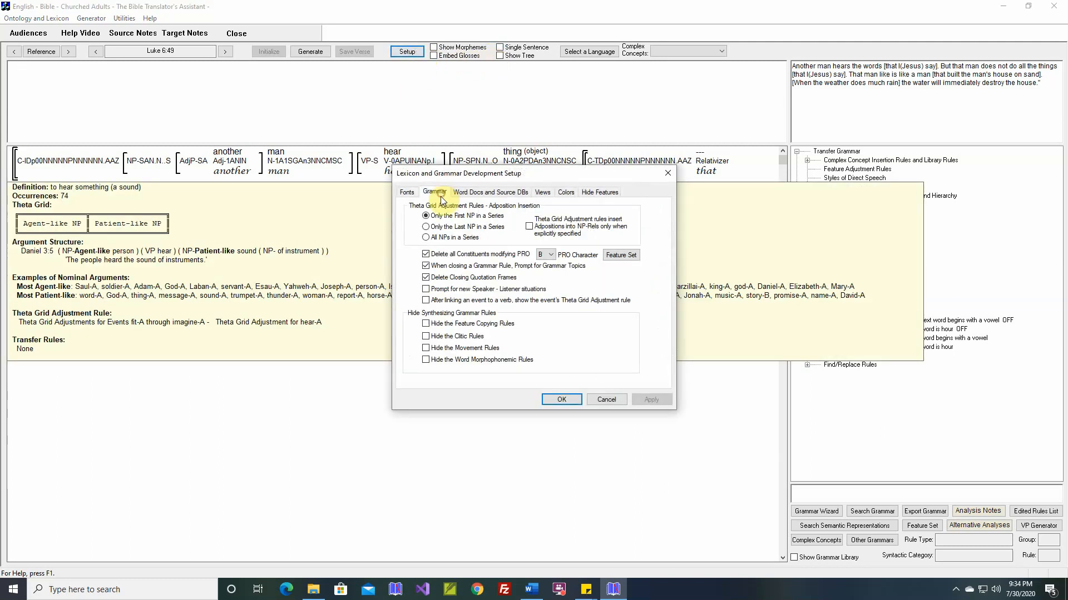
pyautogui.click(426, 278)
pyautogui.click(556, 401)
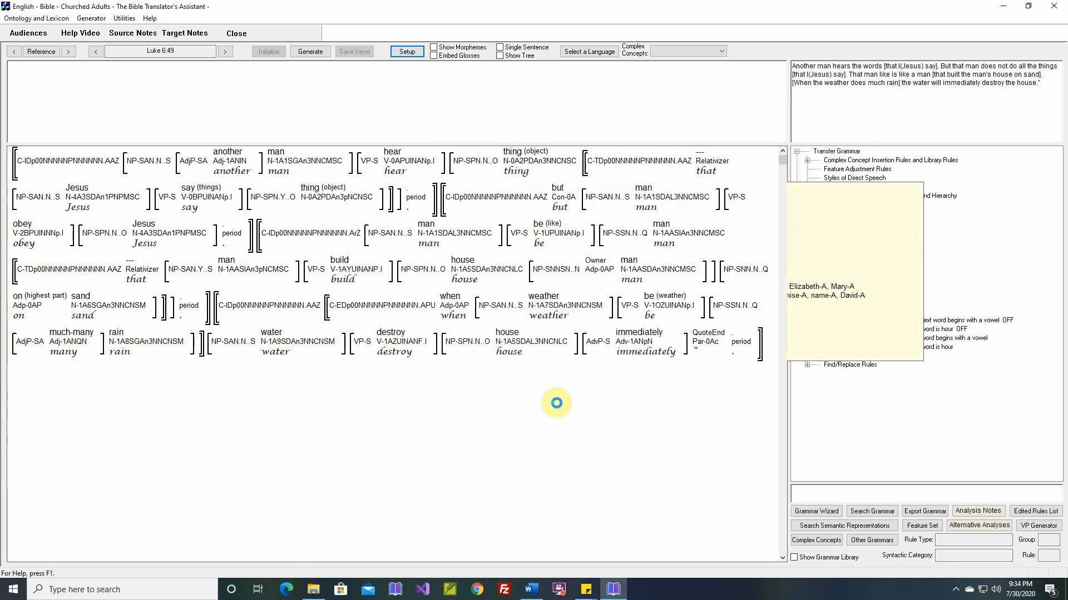
pyautogui.moveTo(76, 394)
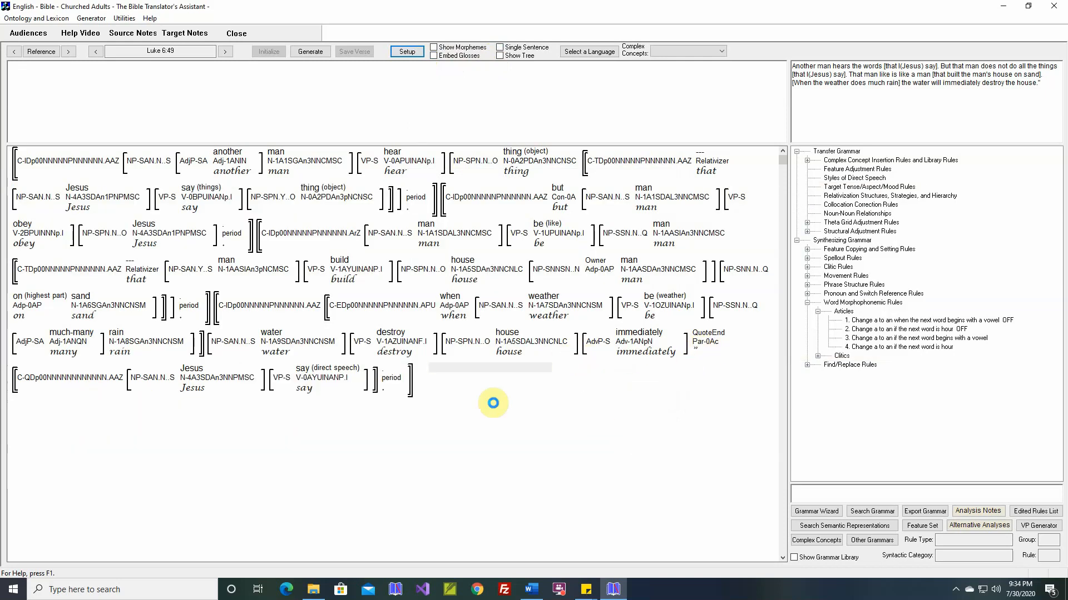
pyautogui.moveTo(44, 382)
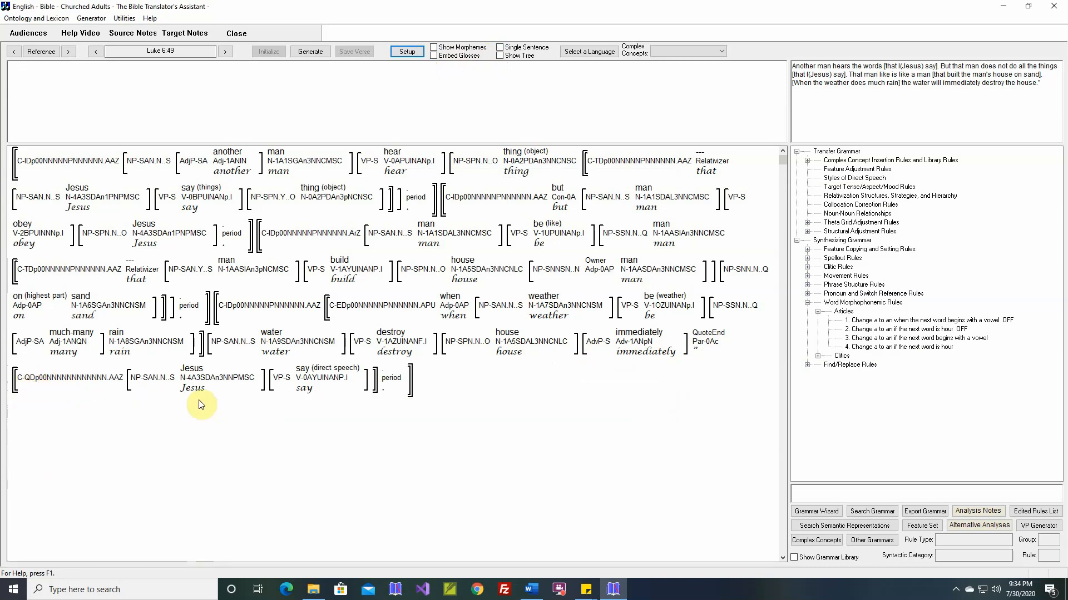
pyautogui.moveTo(197, 393)
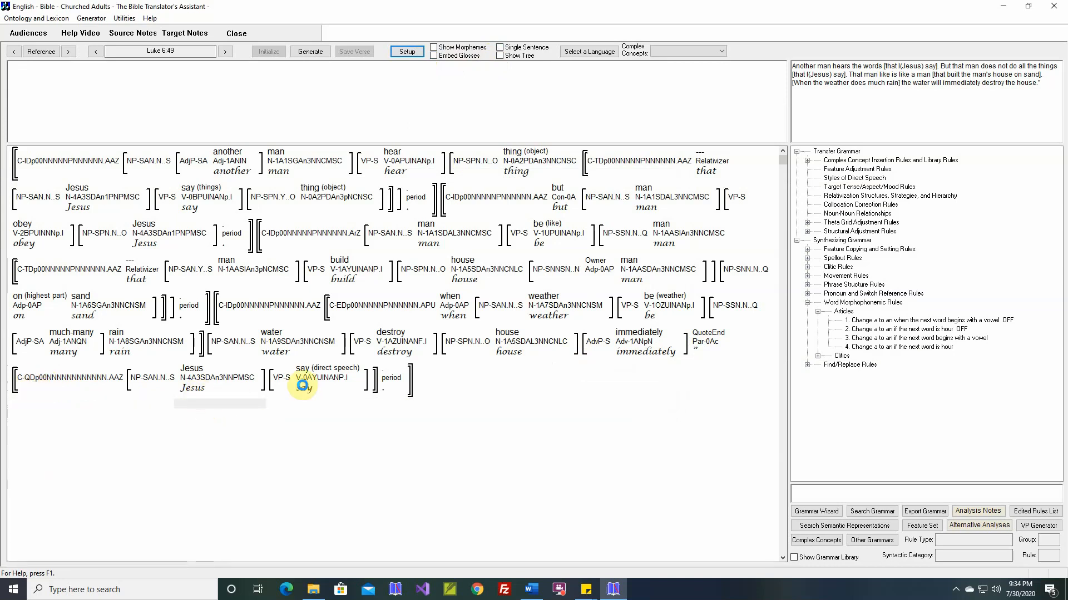
pyautogui.moveTo(305, 389)
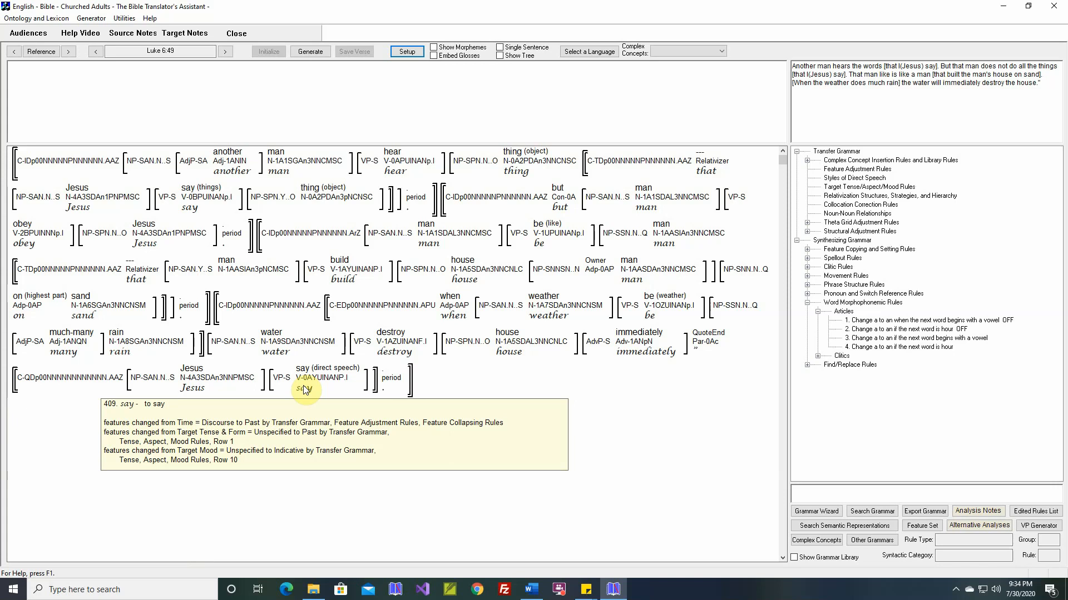
# Turn deletion of closing quotation frames back on in the grammar setup
pyautogui.click(408, 52)
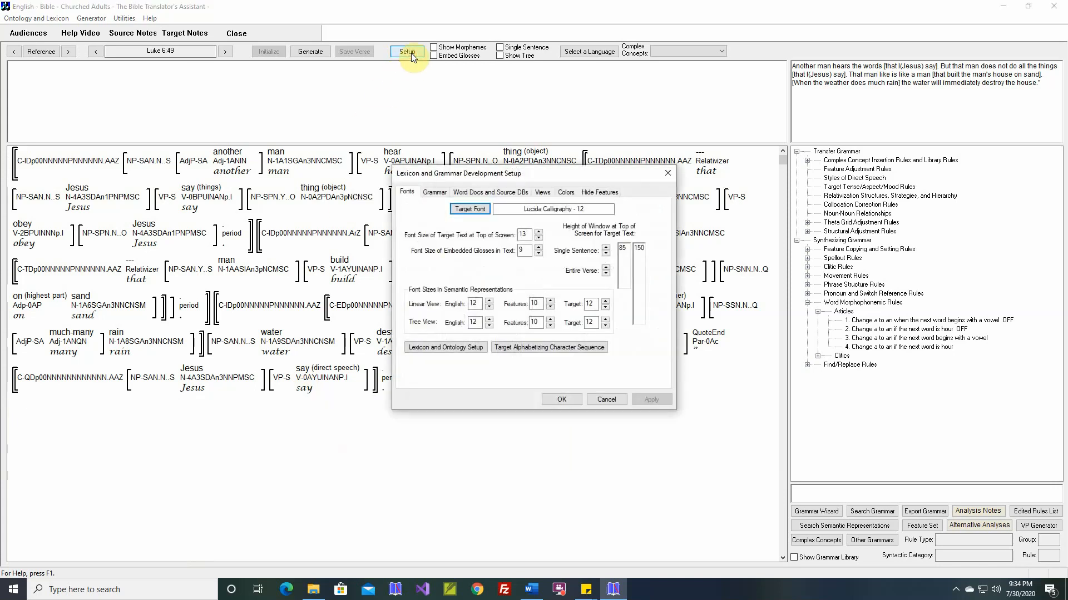
pyautogui.click(434, 191)
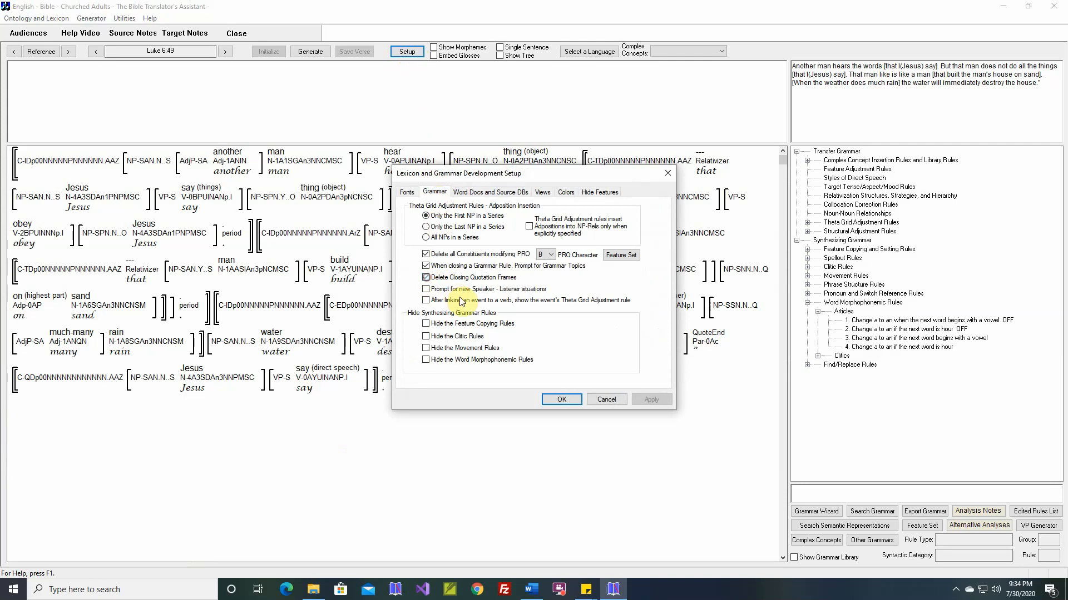
pyautogui.click(561, 400)
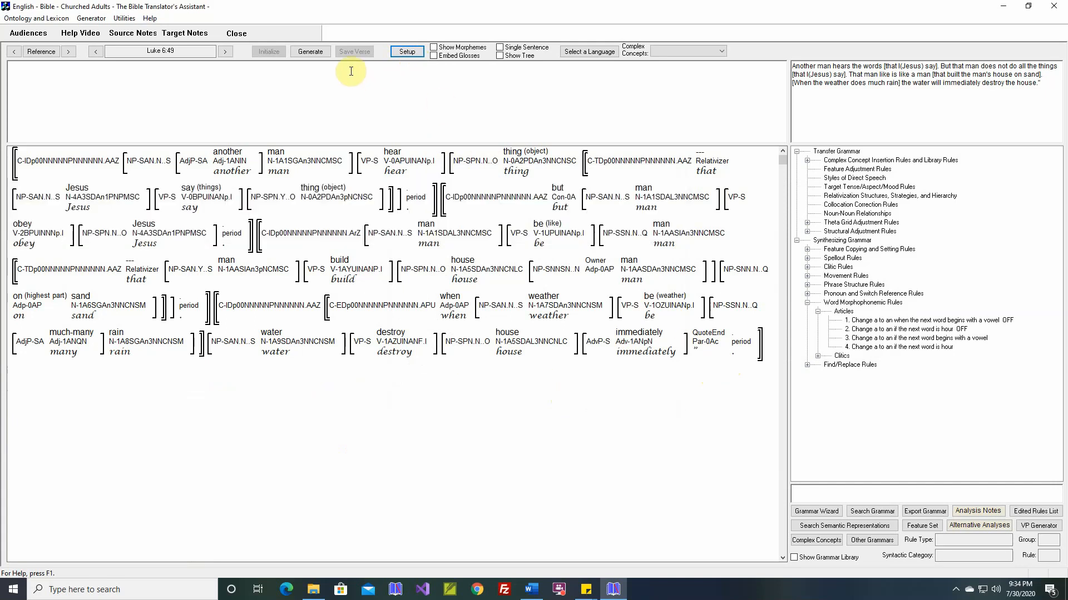
# Turn on prompting for new Speaker - Listener situations in the grammar setup
pyautogui.click(410, 58)
pyautogui.click(434, 192)
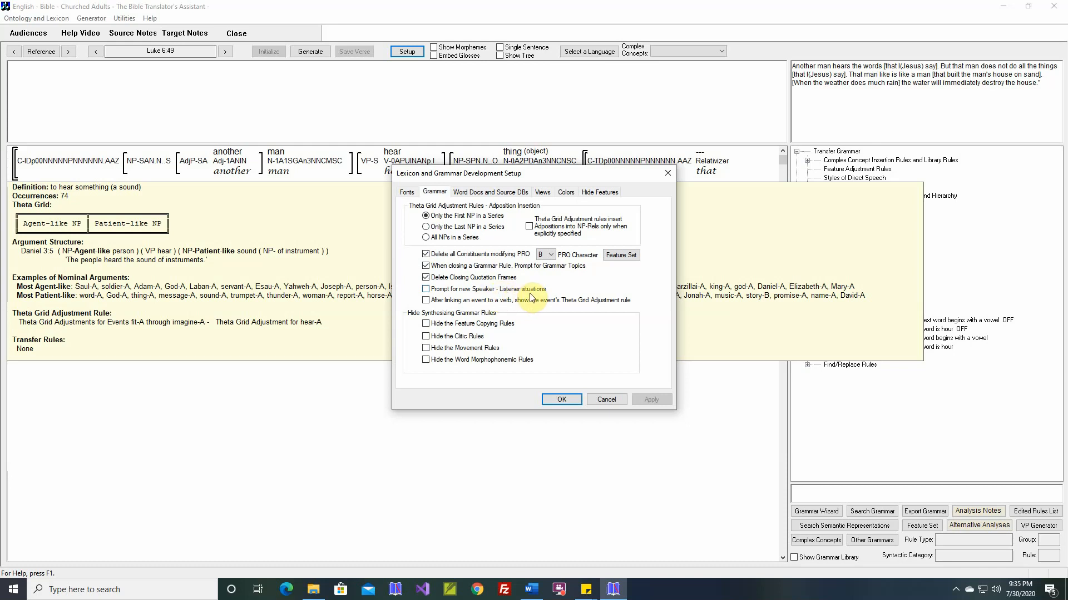
pyautogui.click(426, 290)
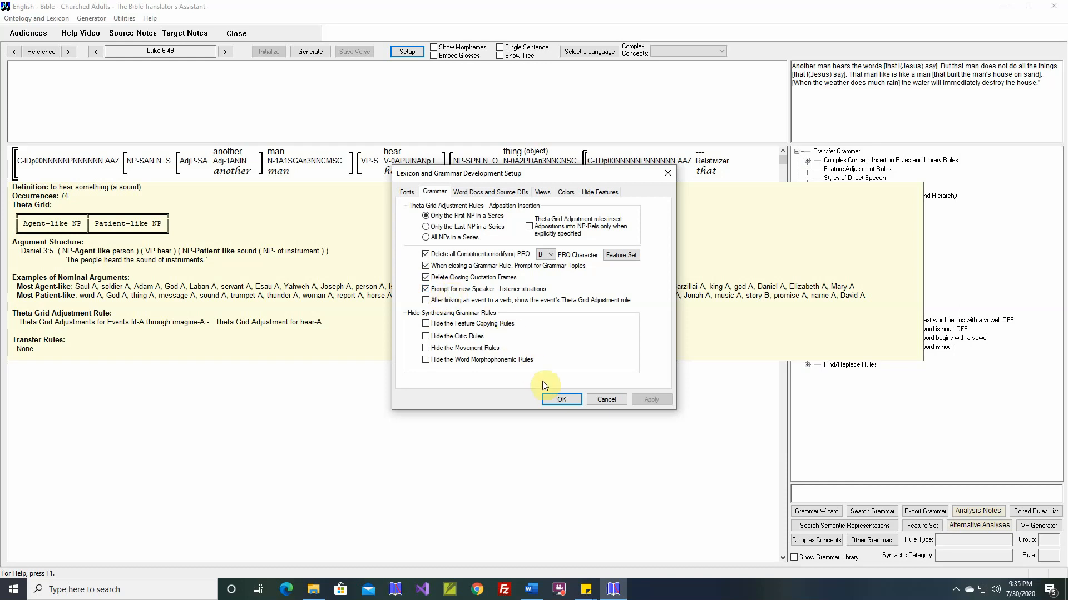
pyautogui.click(559, 399)
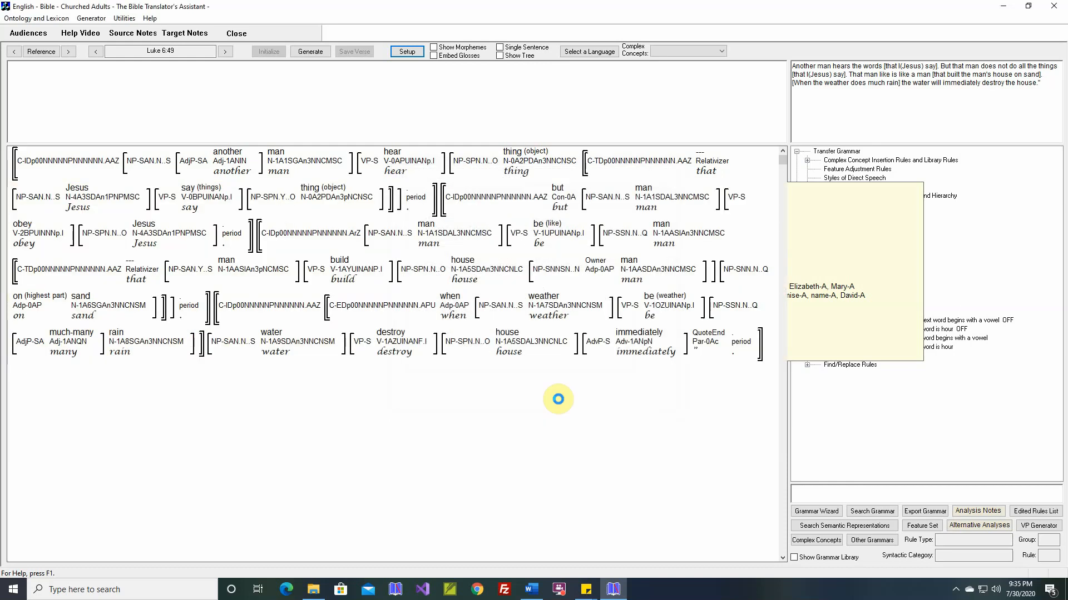
# Go back to Luke 6:20 and dismiss the speech situation notice
pyautogui.click(15, 52)
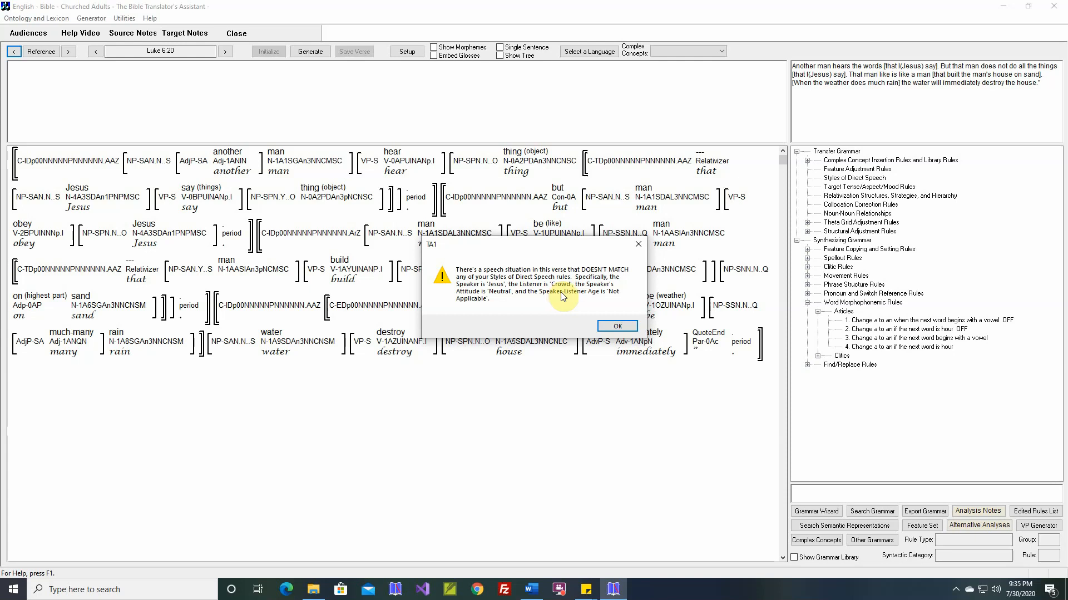
pyautogui.click(610, 325)
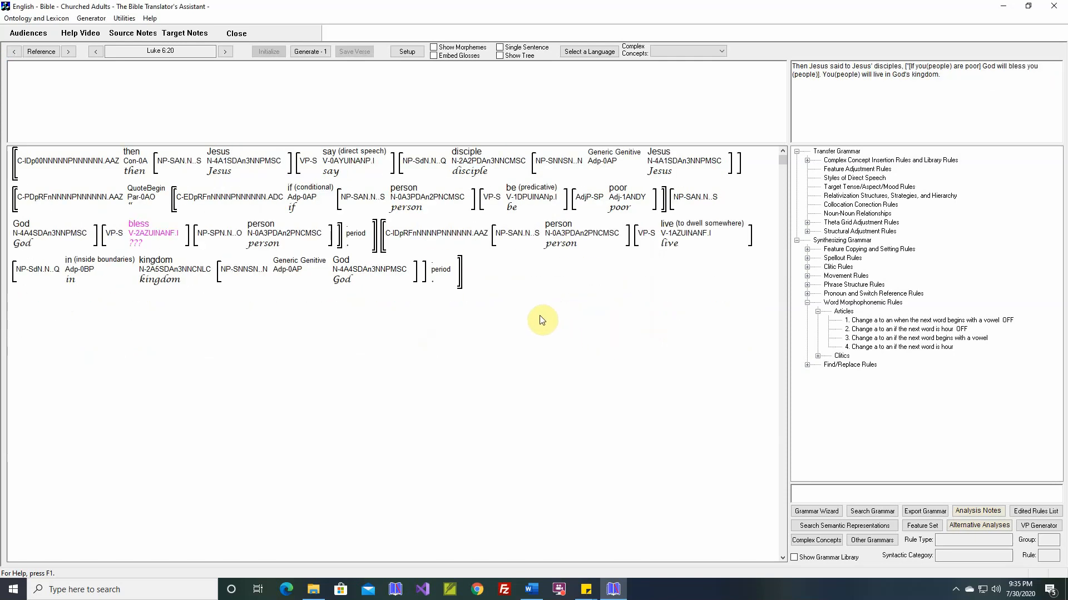
# Review the Styles of Direct Speech table and close it without adding a rule, dismissing the speech situation notice
pyautogui.doubleClick(854, 178)
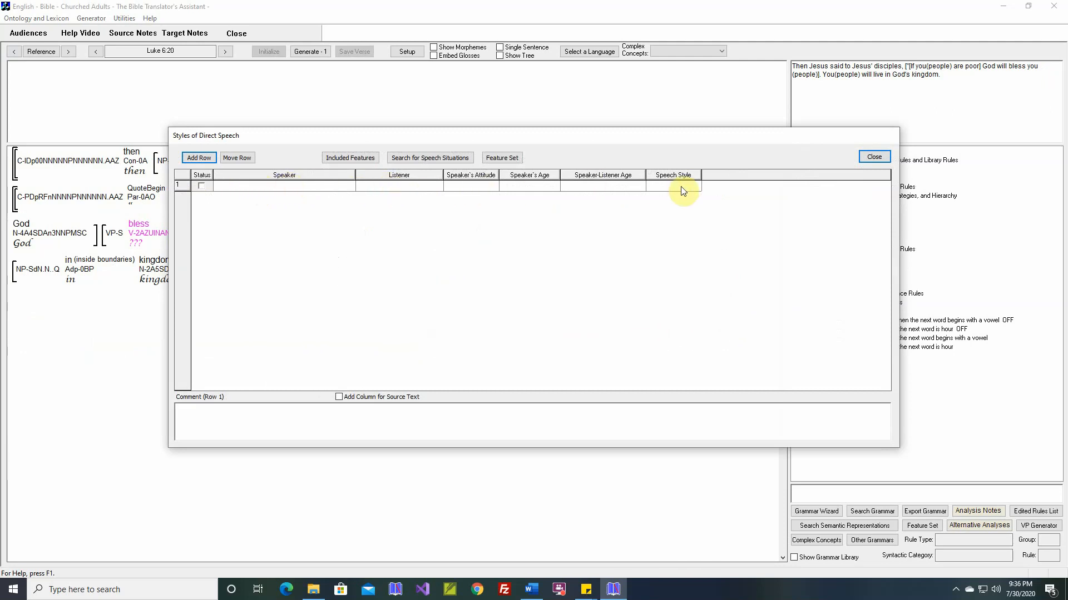
pyautogui.click(874, 157)
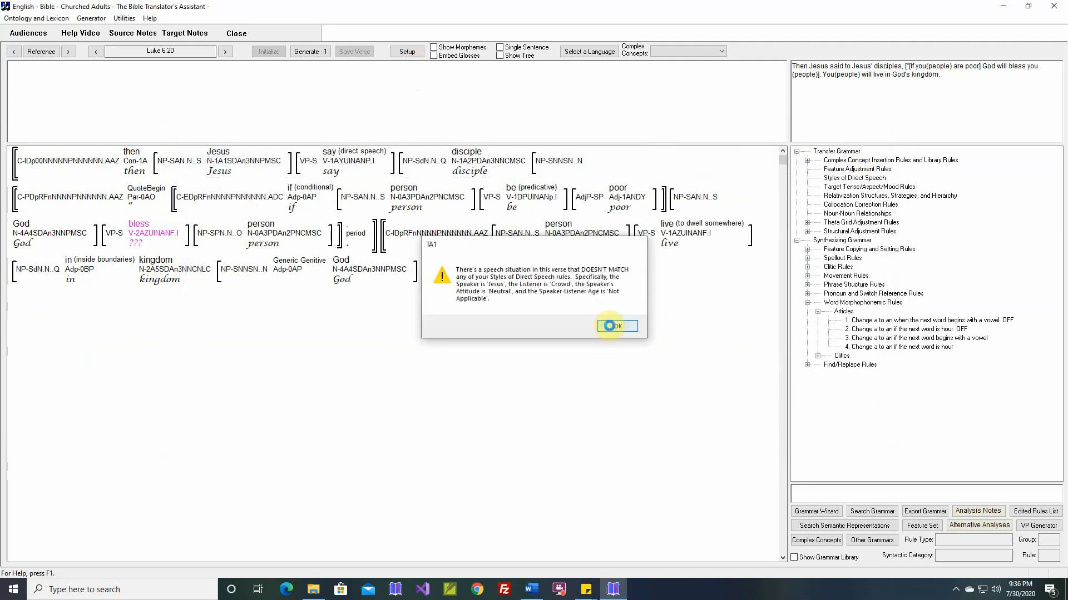
pyautogui.click(614, 327)
# Turn off prompting for new Speaker - Listener situations in the grammar setup
pyautogui.click(408, 52)
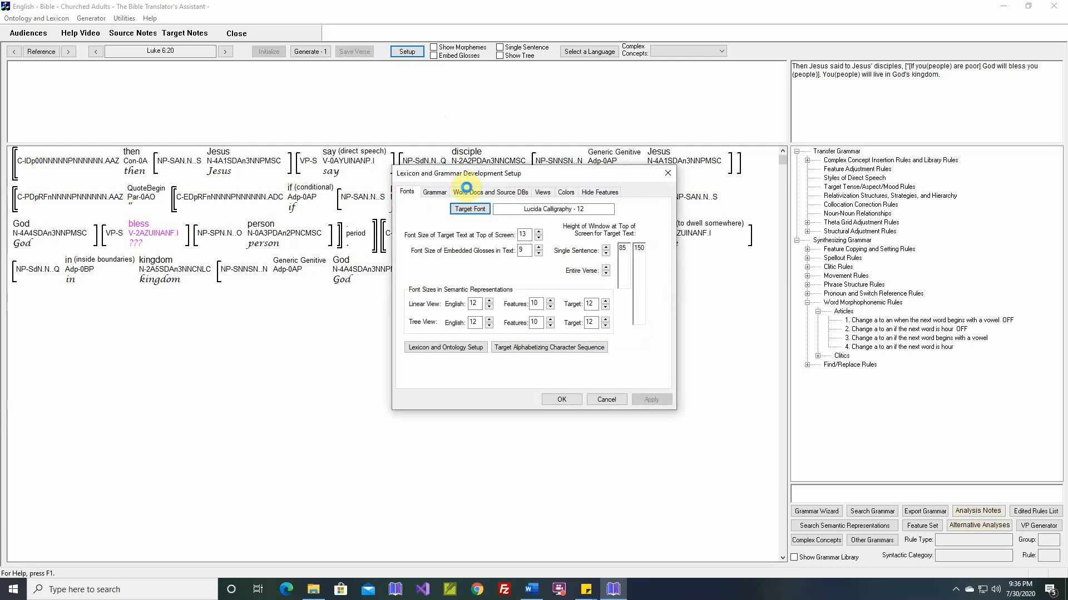
pyautogui.click(442, 194)
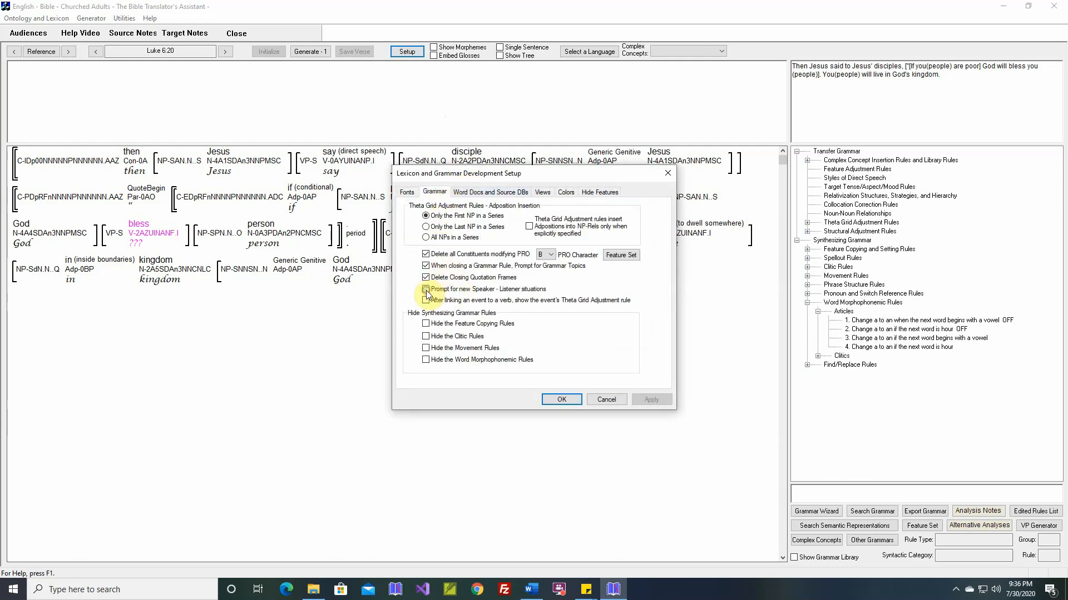
pyautogui.click(561, 400)
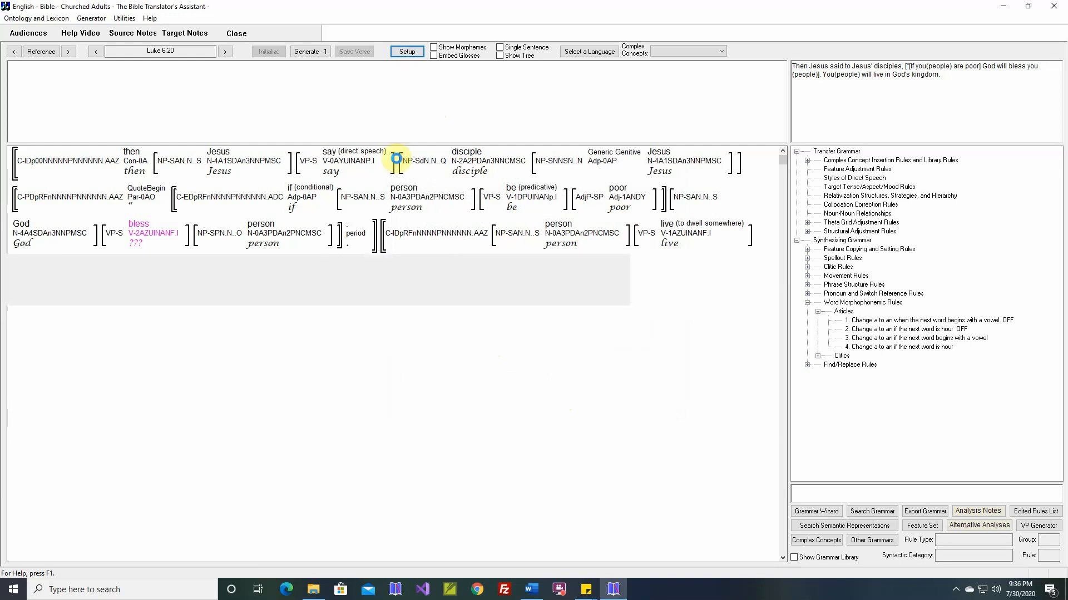
# In the grammar setup, turn on showing an event's Theta Grid Adjustment rule after linking it to a verb
pyautogui.click(417, 53)
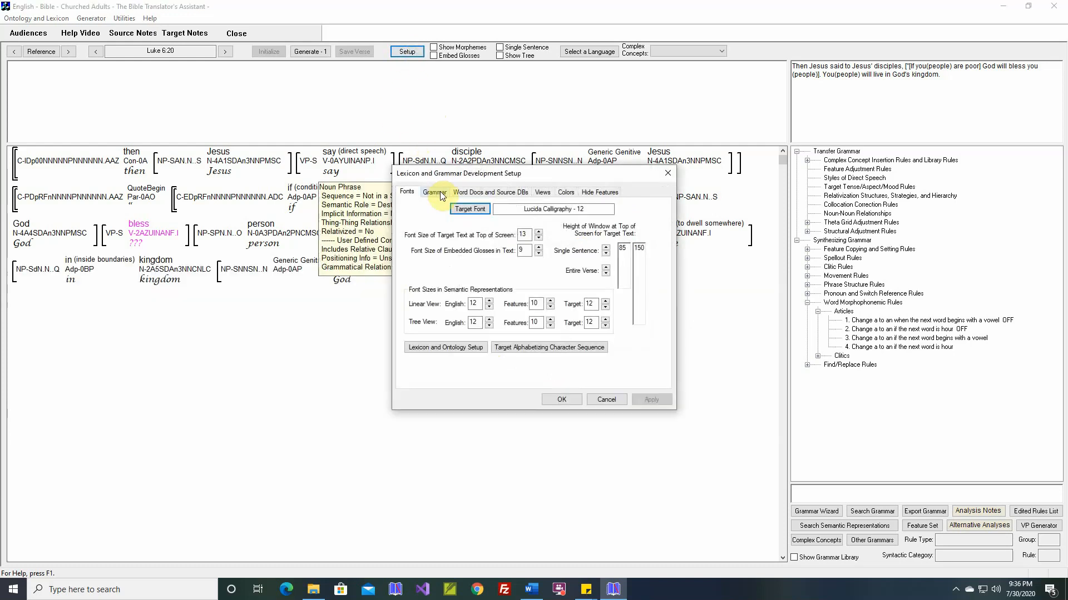
pyautogui.click(434, 191)
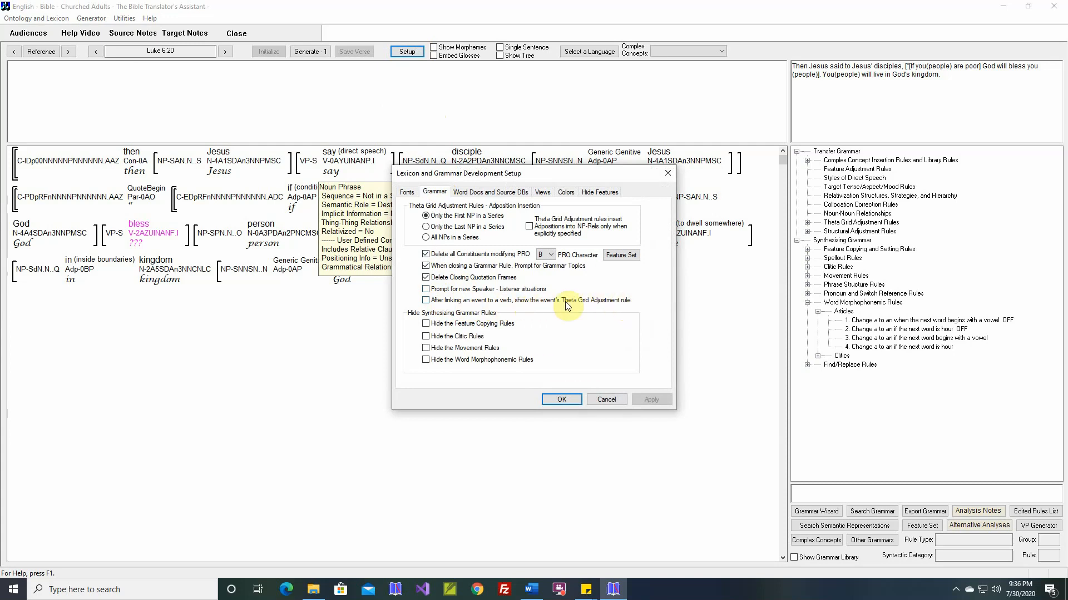
pyautogui.click(426, 301)
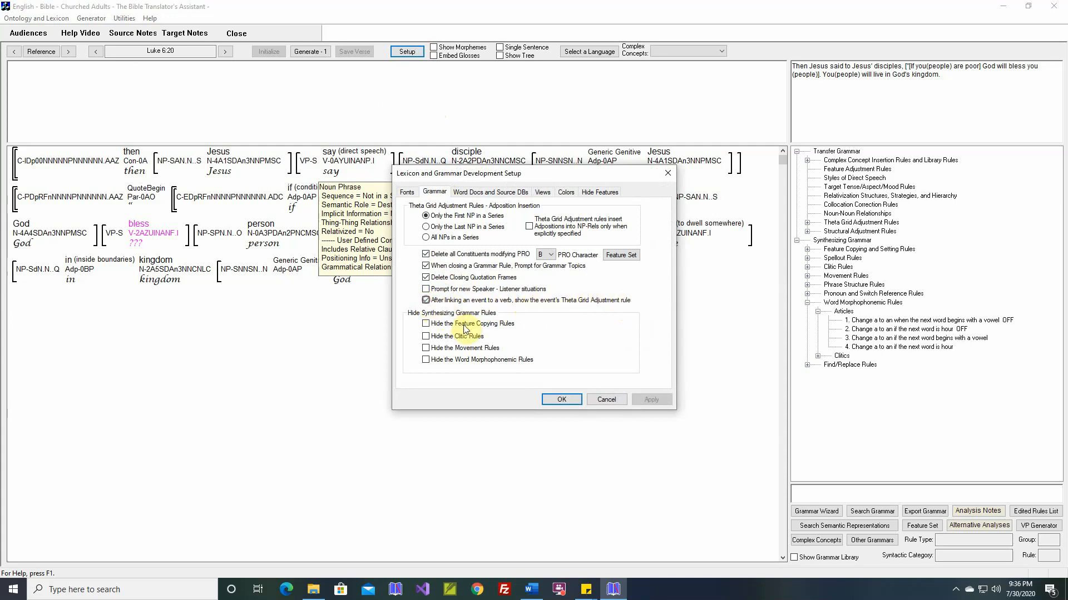
pyautogui.click(560, 399)
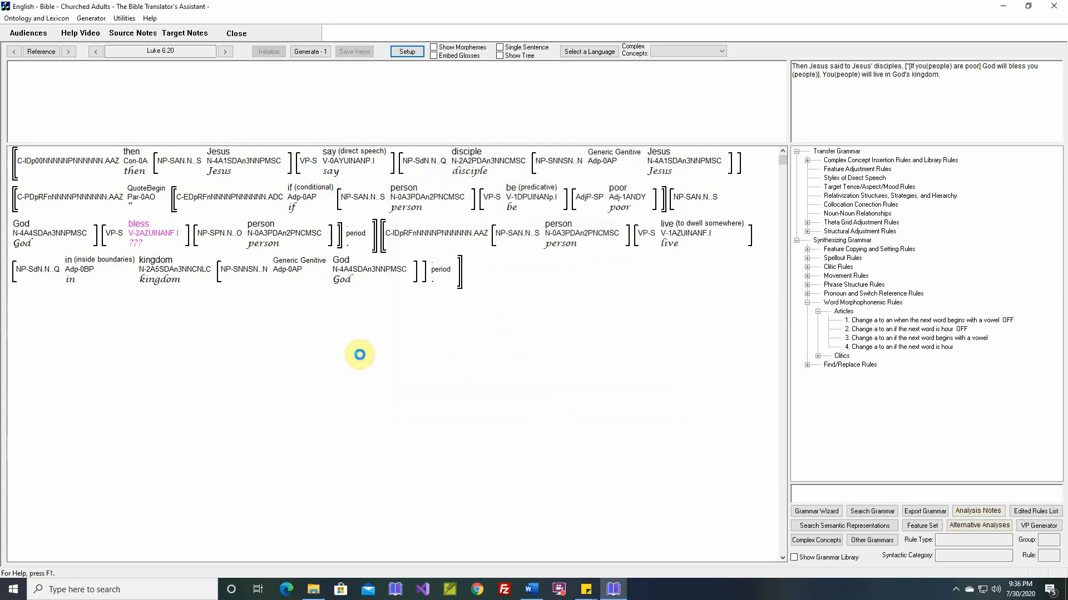
# Link the event "bless" in Luke 6:20 to the target stem "bless", then cancel out of its Theta Grid Adjustment rule
pyautogui.doubleClick(149, 230)
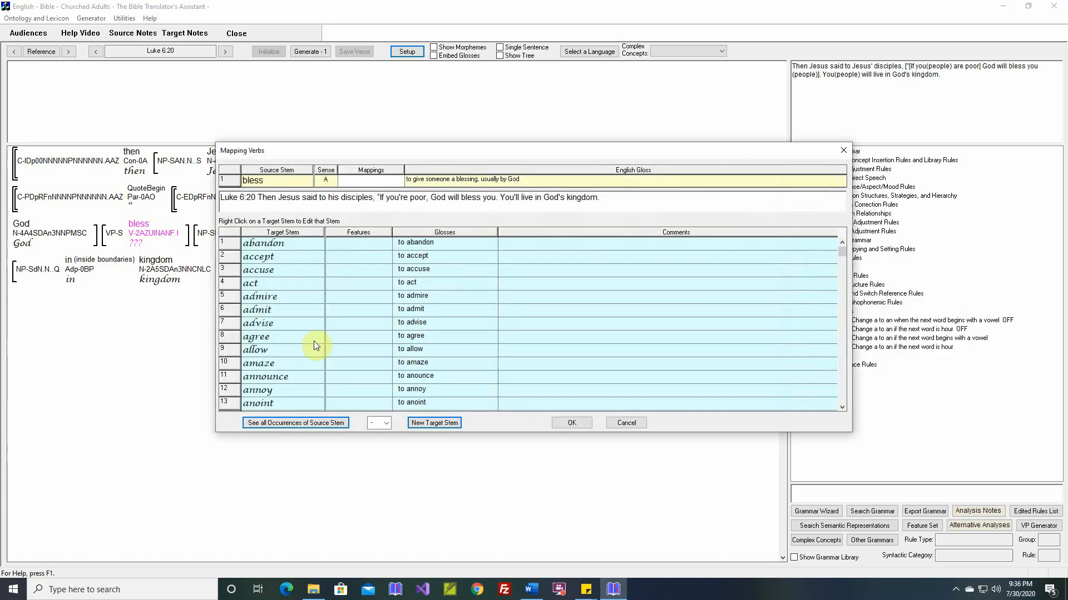
pyautogui.click(842, 390)
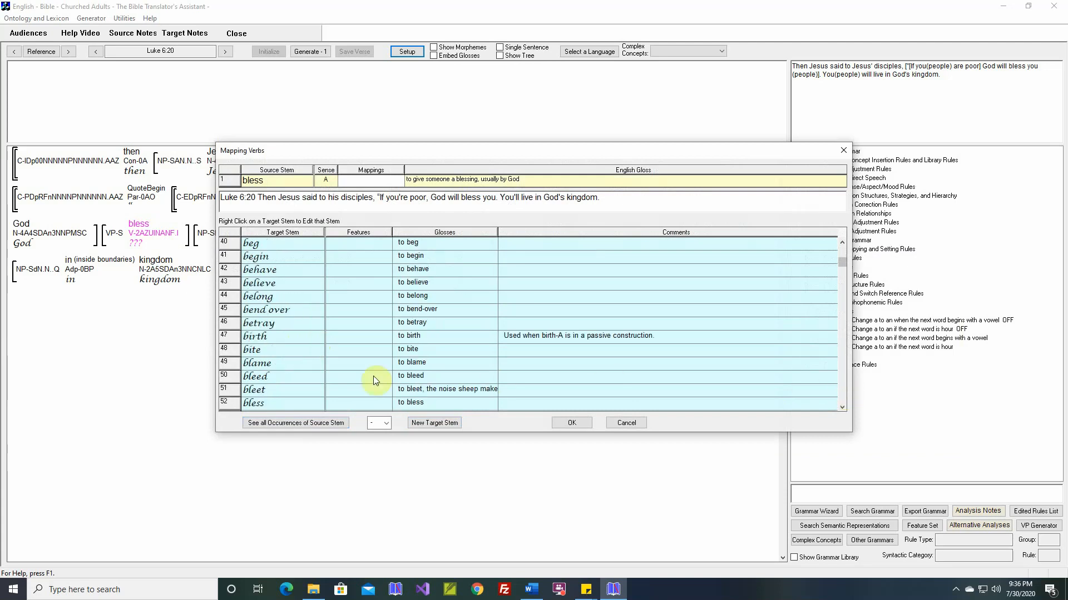
pyautogui.click(296, 400)
pyautogui.click(568, 424)
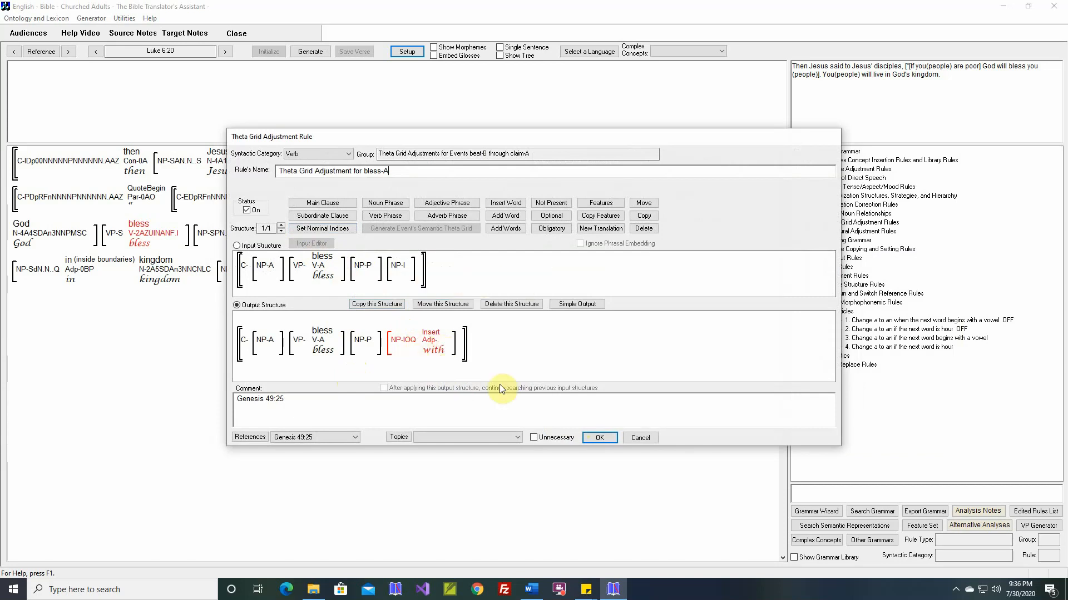
pyautogui.click(641, 440)
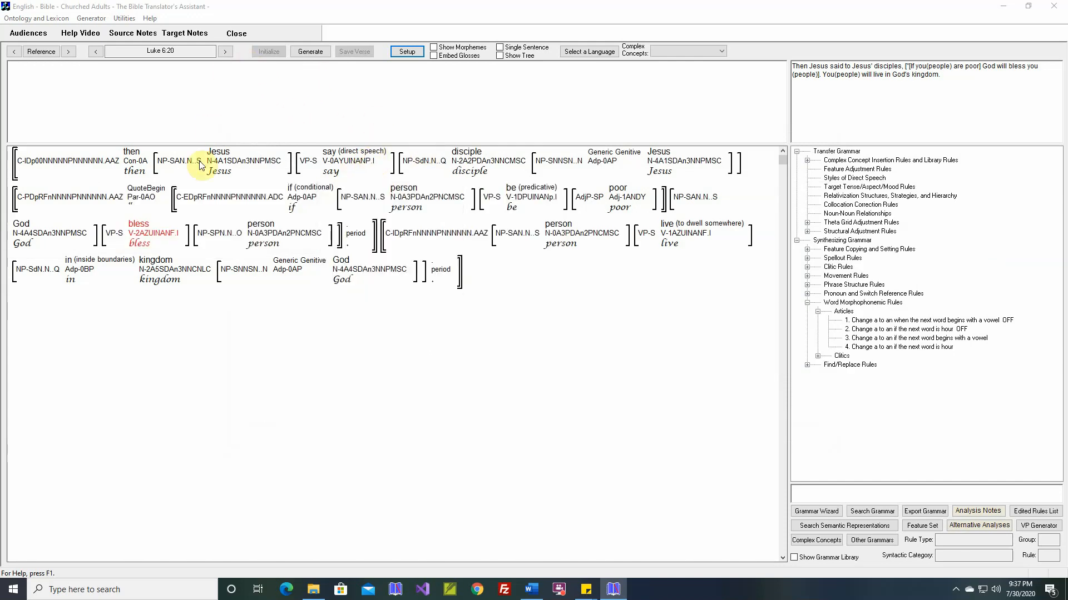
# Unlink the event "bless" in Luke 6:20 from the target stem "bless" and cancel out of its Theta Grid Adjustment rule
pyautogui.doubleClick(151, 229)
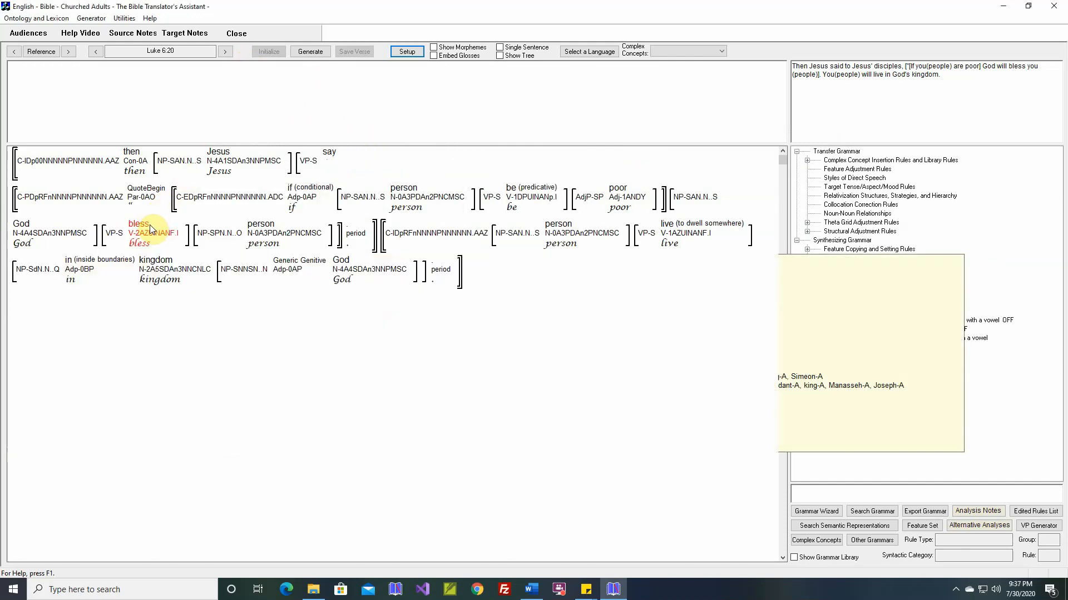
pyautogui.click(841, 391)
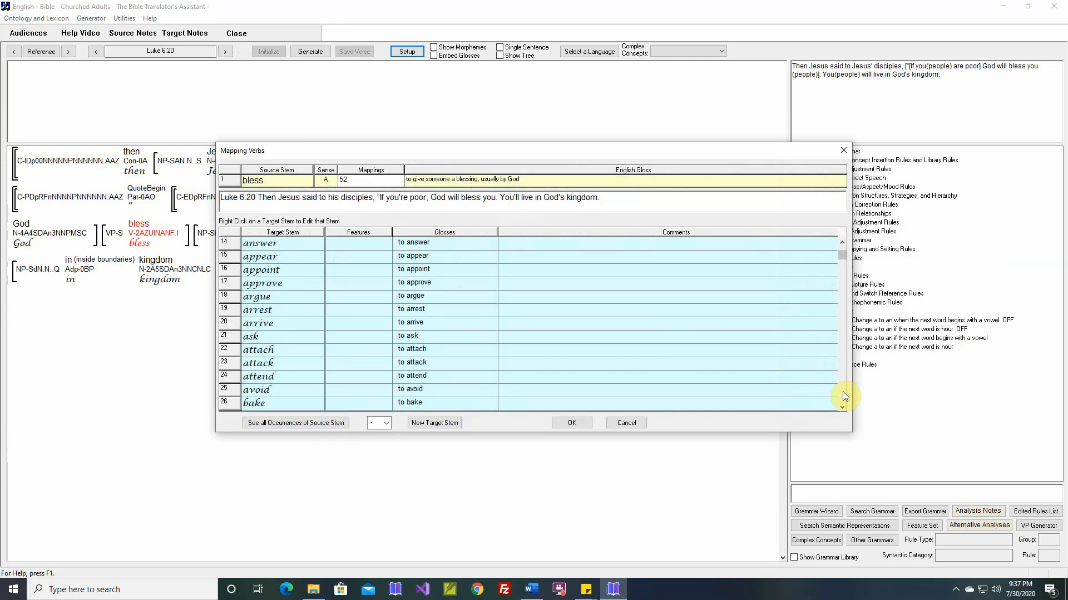
pyautogui.click(841, 392)
pyautogui.click(842, 391)
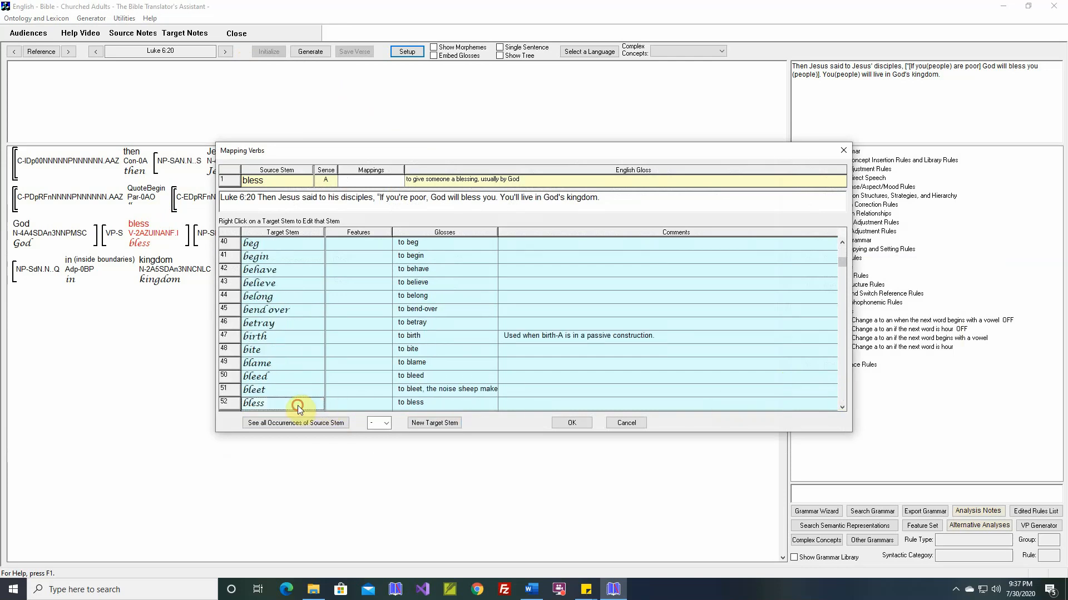
pyautogui.click(580, 425)
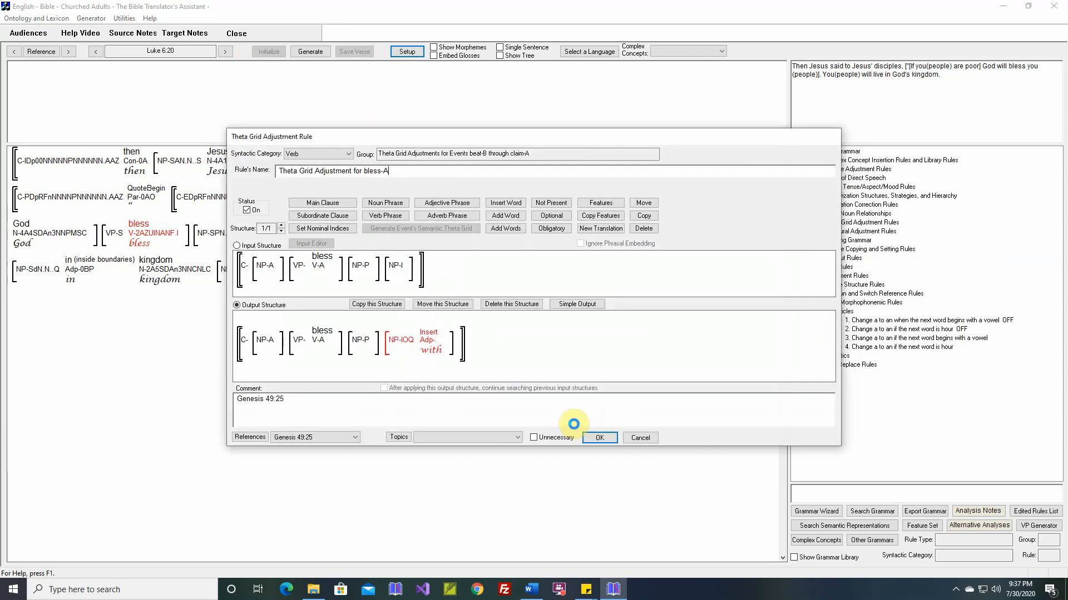
pyautogui.click(645, 438)
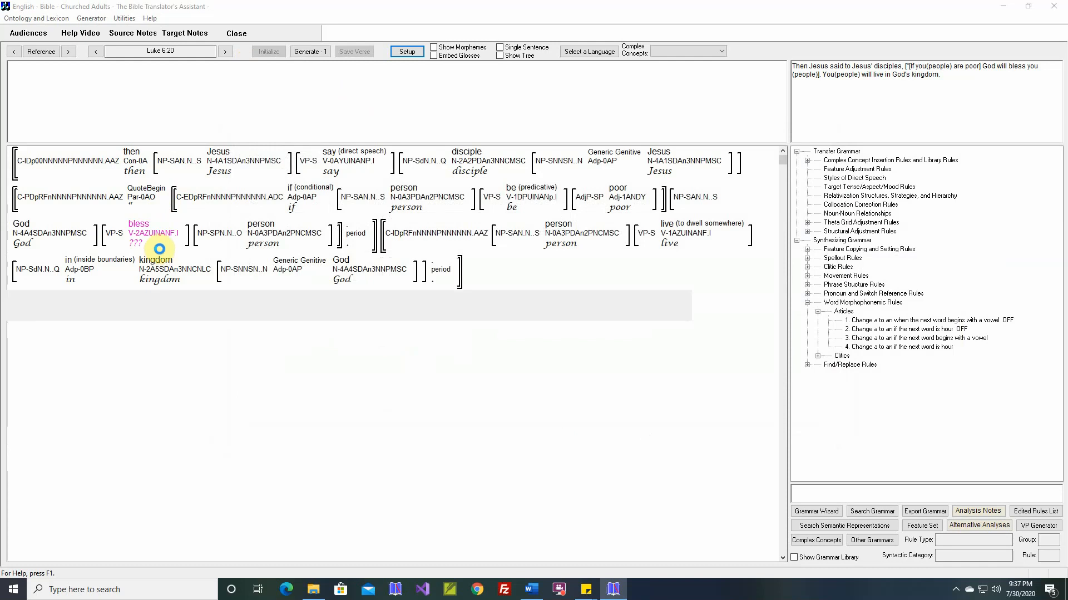
# In the grammar setup, turn off showing an event's Theta Grid Adjustment rule after linking it to a verb
pyautogui.click(411, 56)
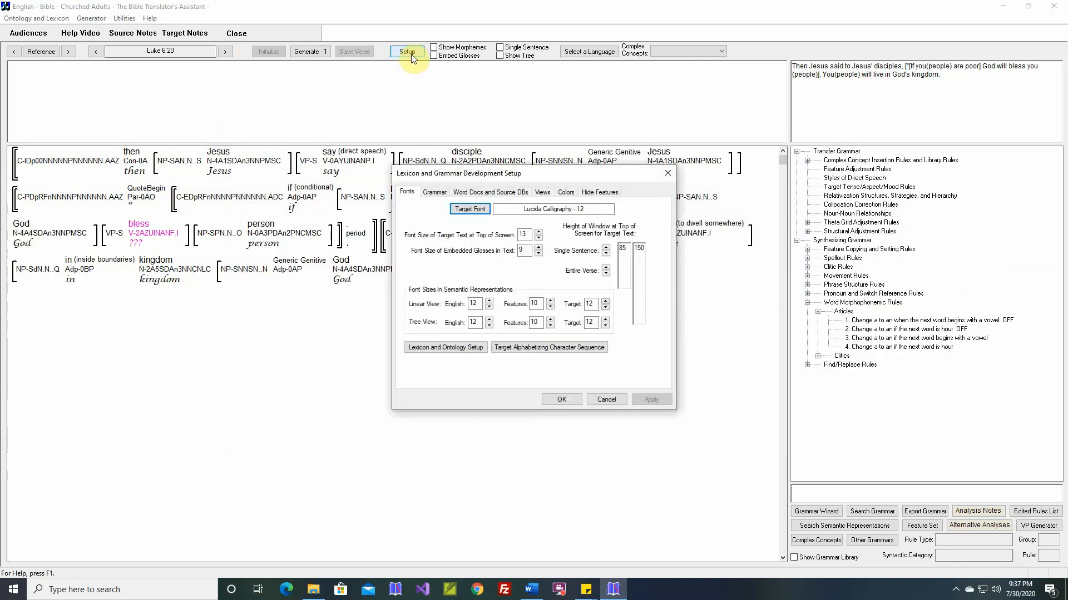
pyautogui.click(442, 195)
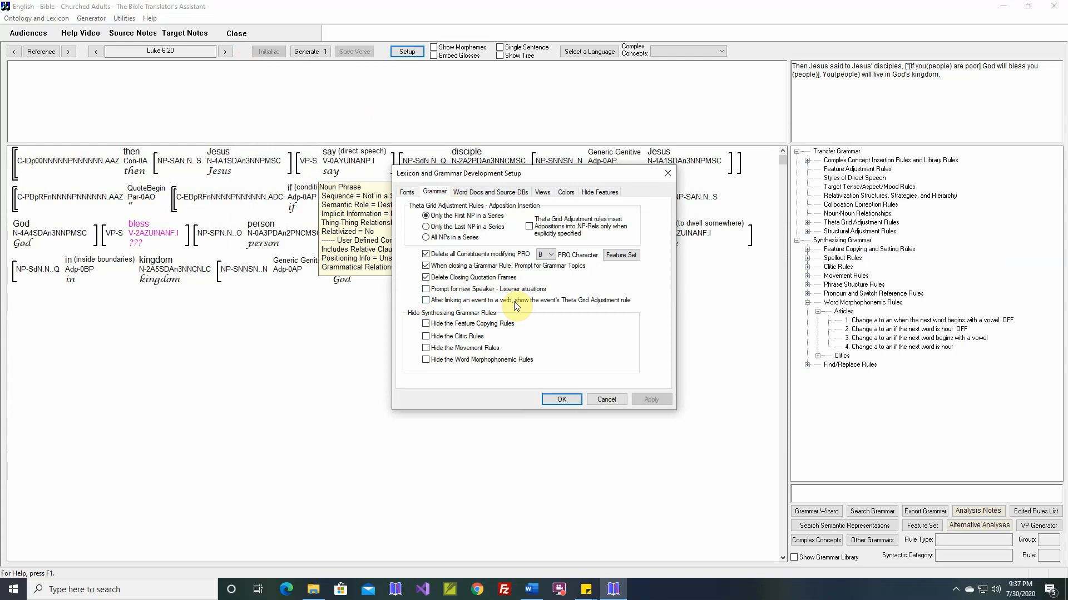
pyautogui.click(560, 399)
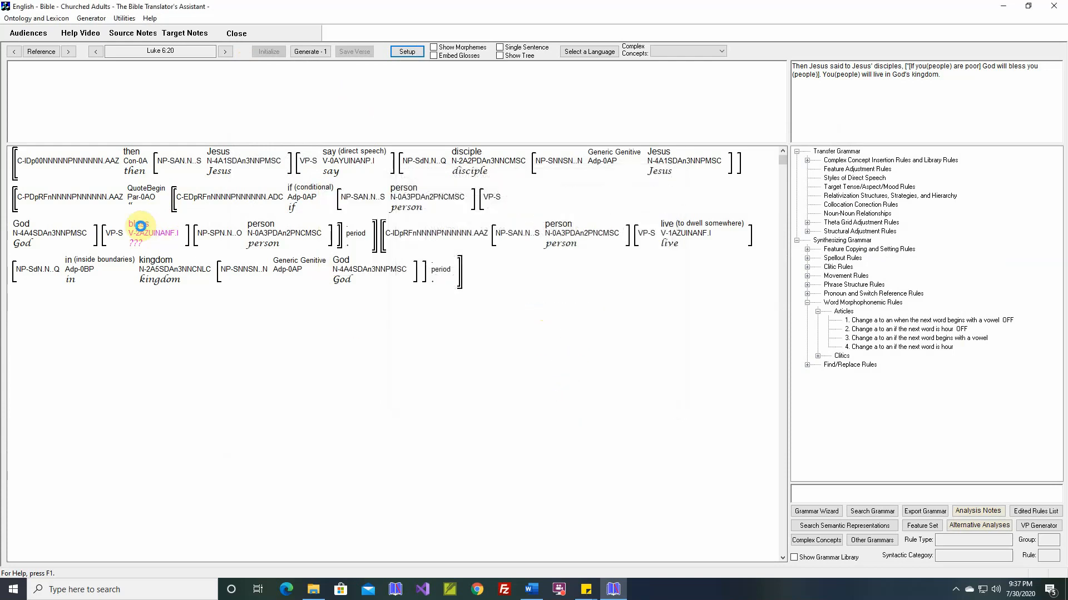
# Link the event "bless" in Luke 6:20 to the target stem "bless" again
pyautogui.doubleClick(141, 225)
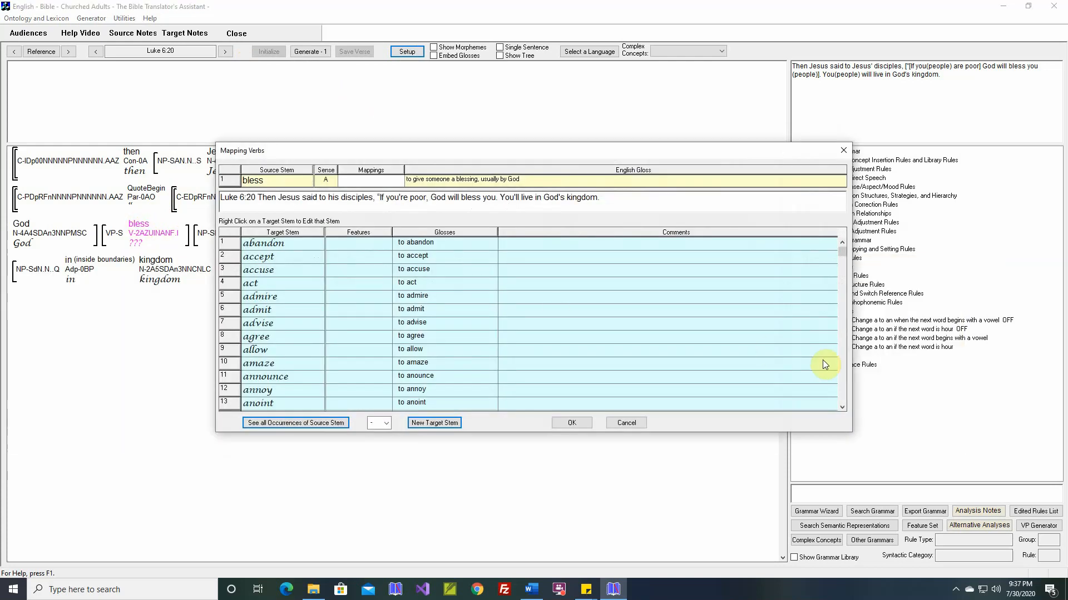
pyautogui.click(843, 392)
pyautogui.click(843, 392)
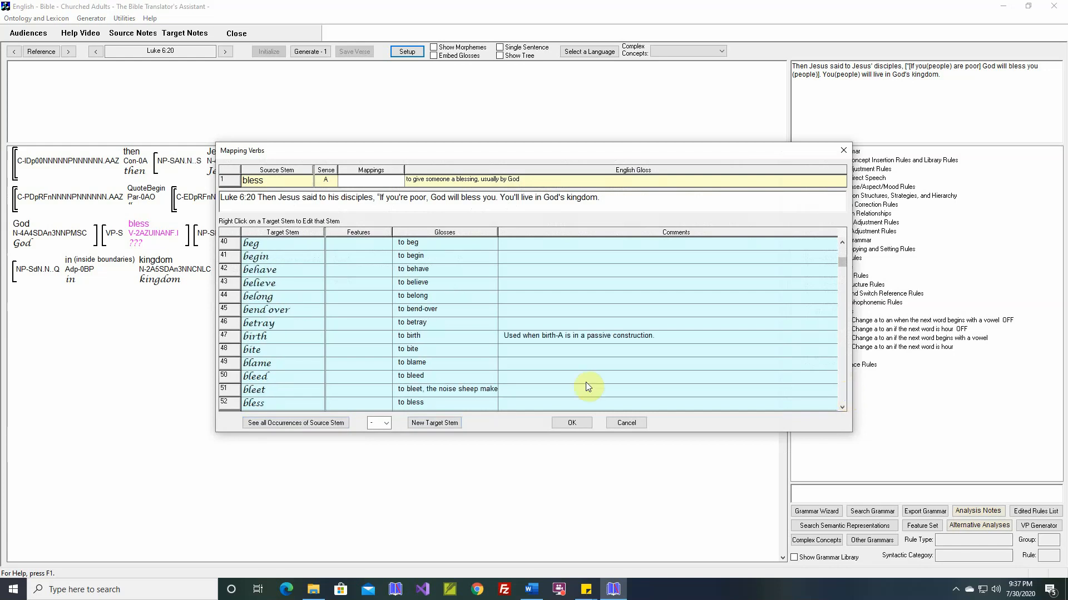
pyautogui.click(303, 403)
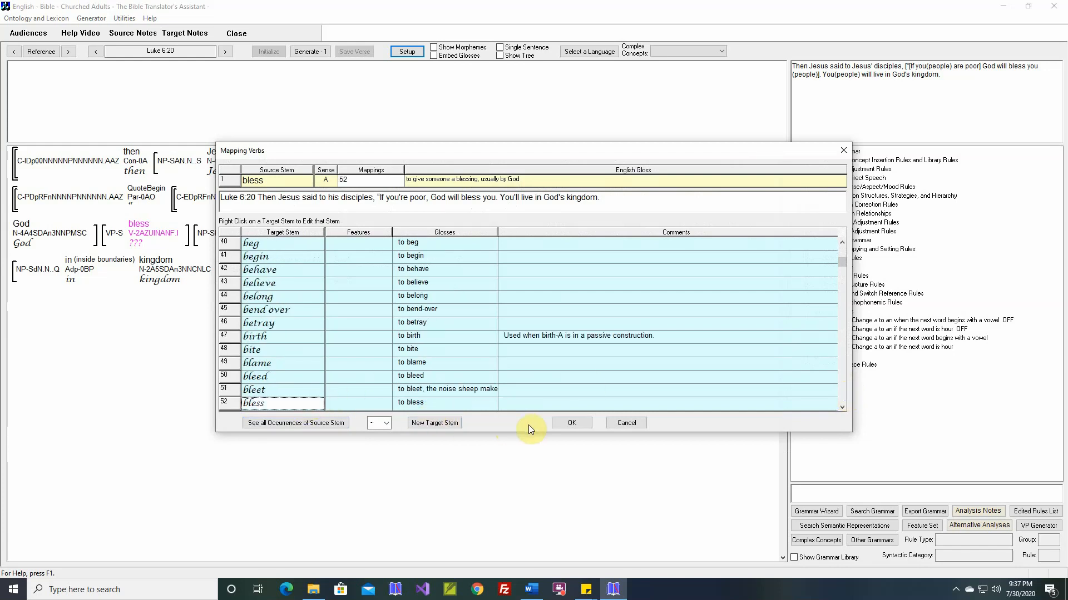
pyautogui.click(571, 423)
pyautogui.moveTo(202, 287)
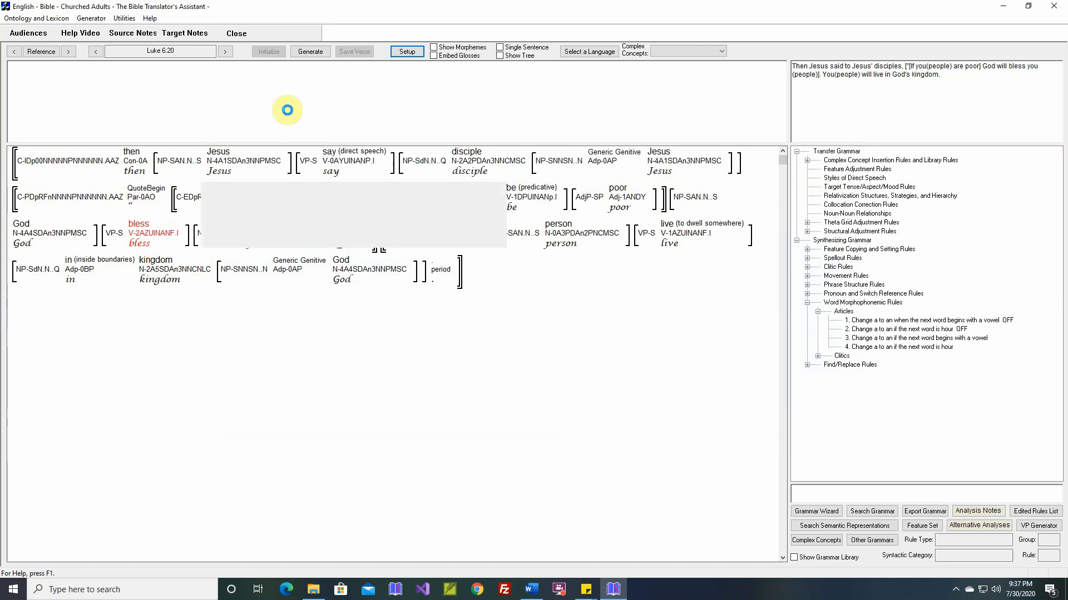
# In the grammar setup, hide the Feature Copying, Clitic, Movement and Word Morphophonemic Rules and apply the change
pyautogui.click(407, 52)
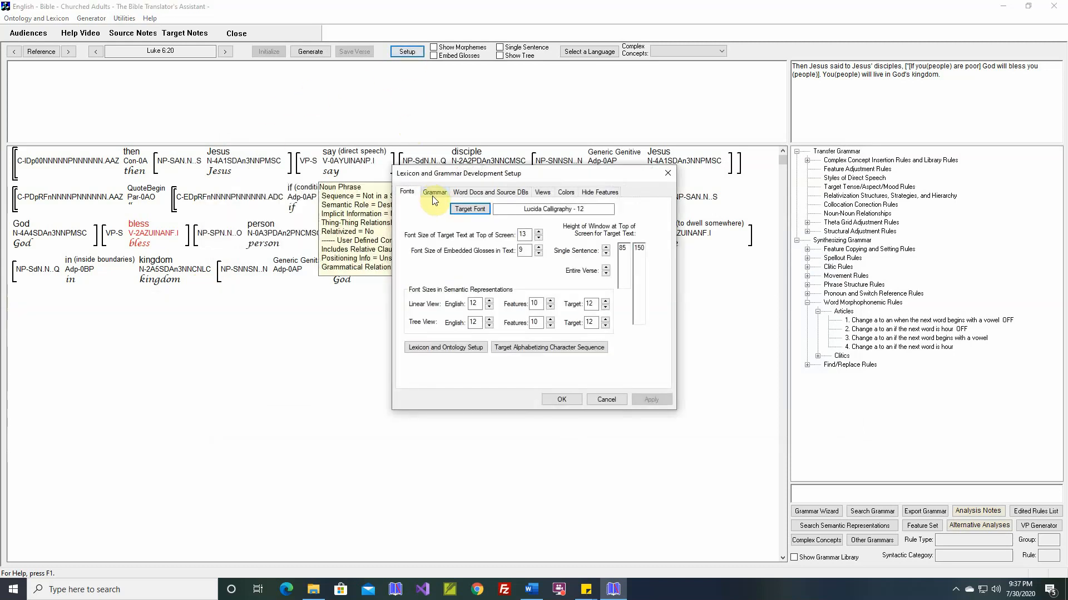
pyautogui.click(434, 192)
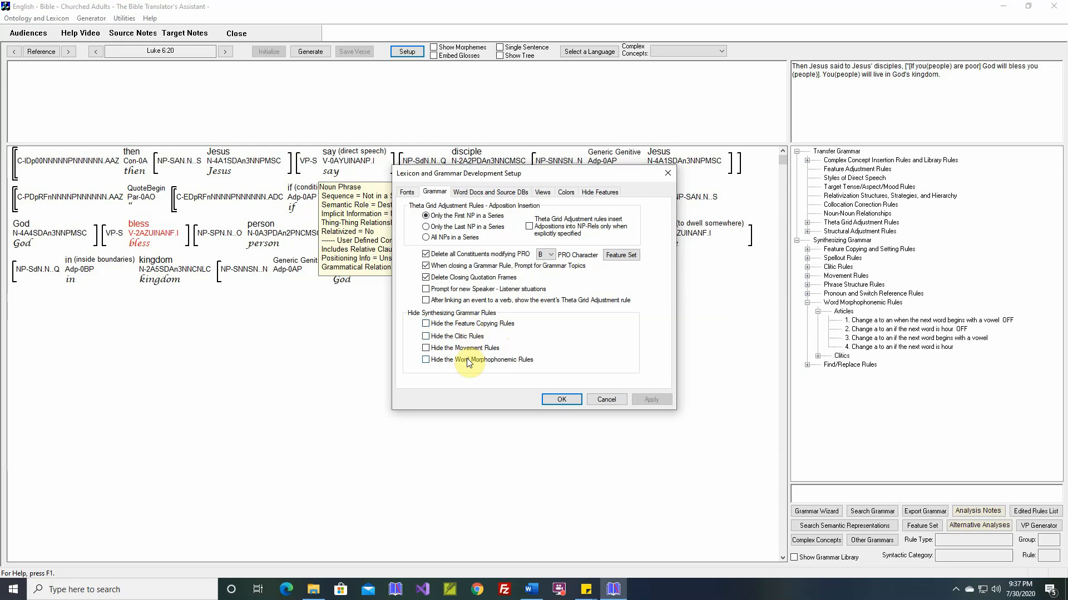
pyautogui.click(426, 324)
pyautogui.click(426, 337)
pyautogui.click(426, 348)
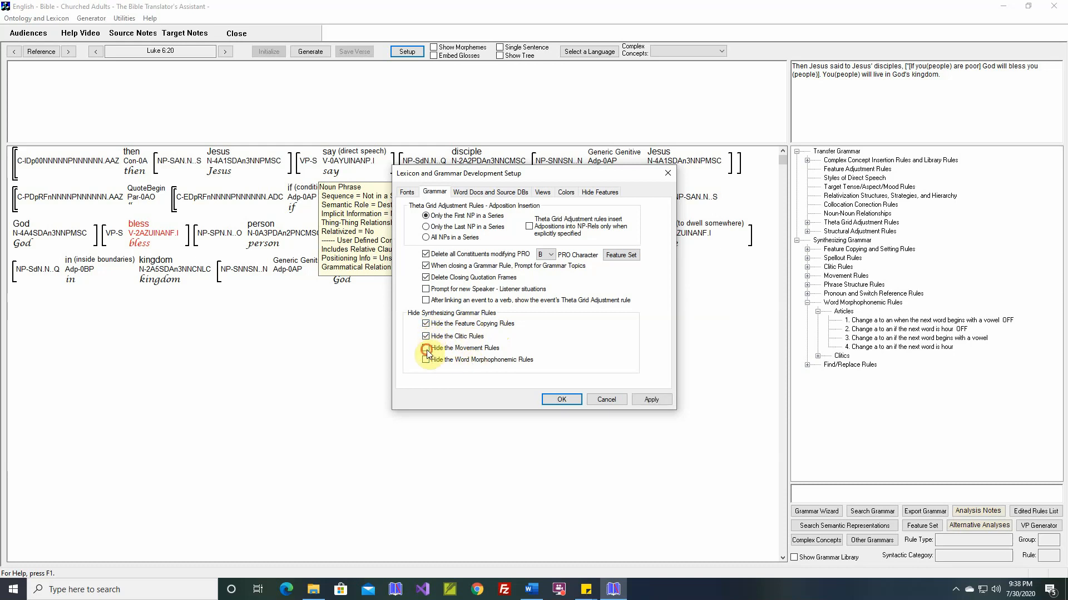
pyautogui.click(426, 360)
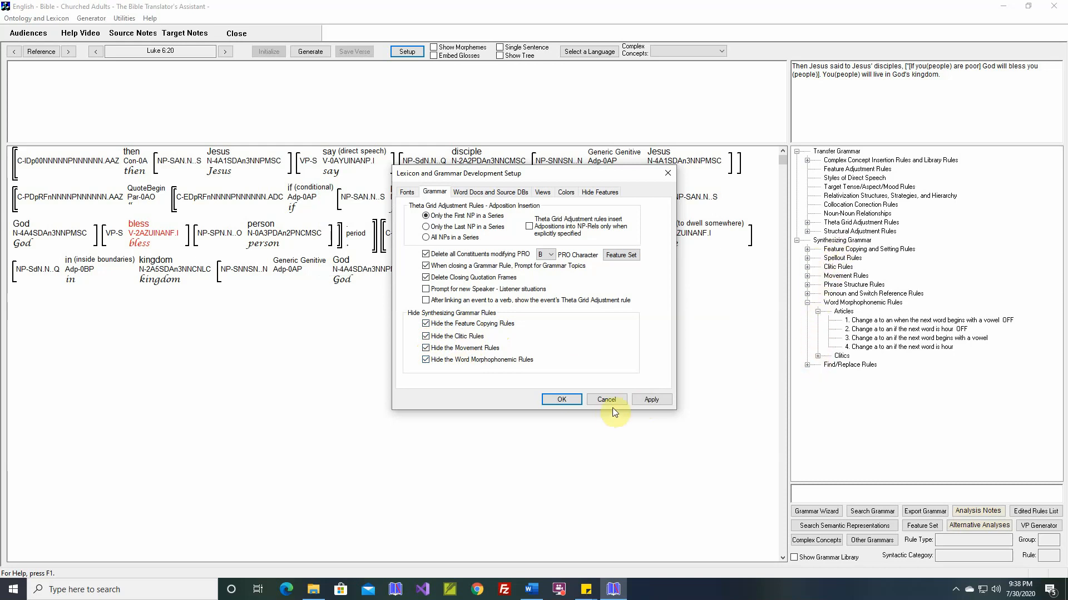
pyautogui.click(649, 398)
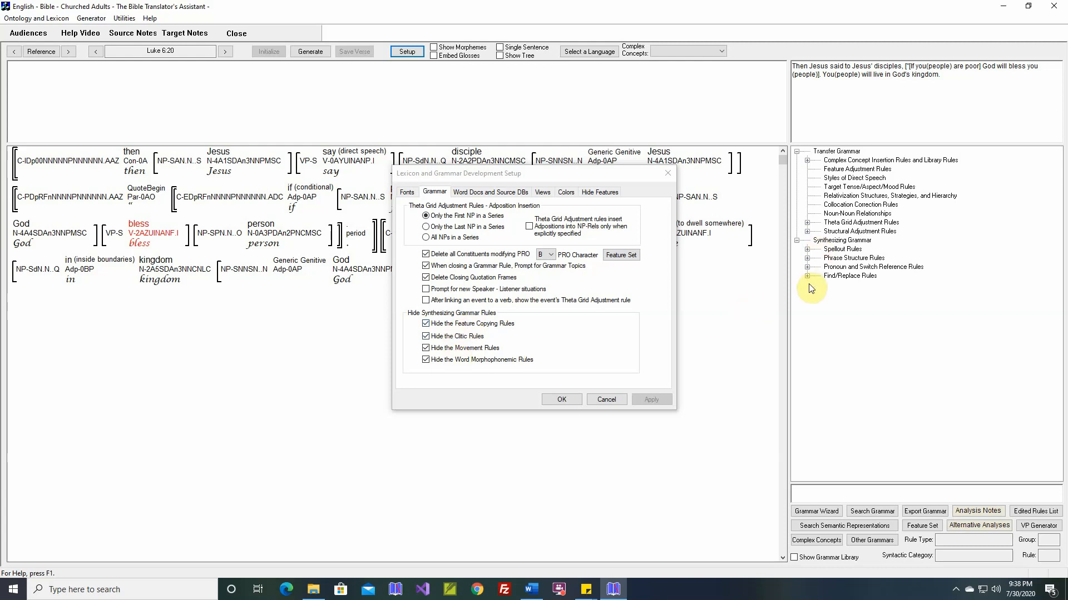
# Stop hiding the Feature Copying, Clitic, Movement and Word Morphophonemic Rules and apply the change
pyautogui.click(427, 323)
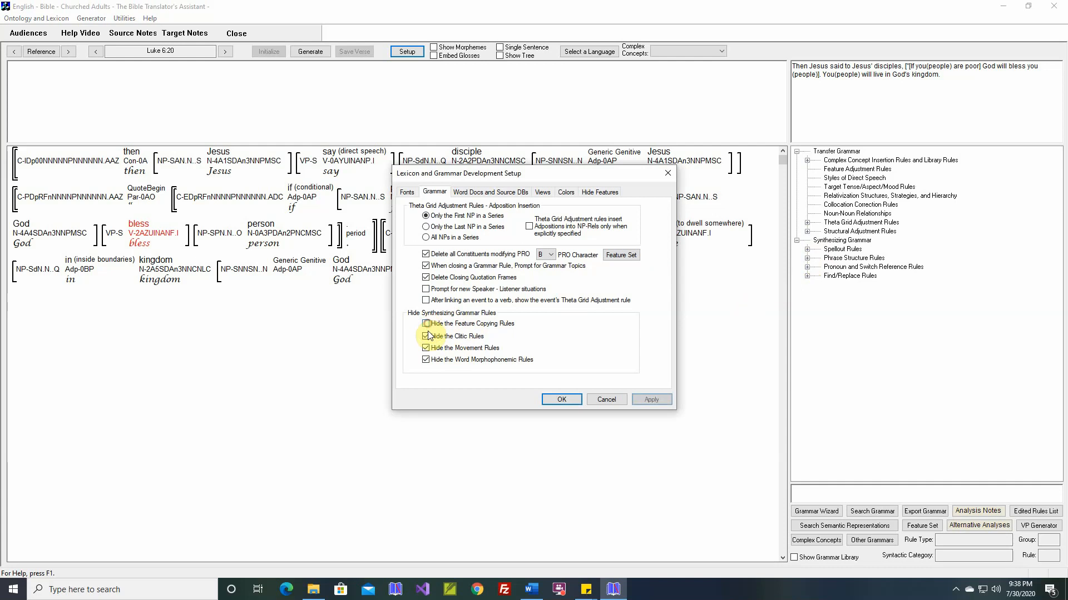
pyautogui.click(425, 336)
pyautogui.click(426, 348)
pyautogui.click(426, 360)
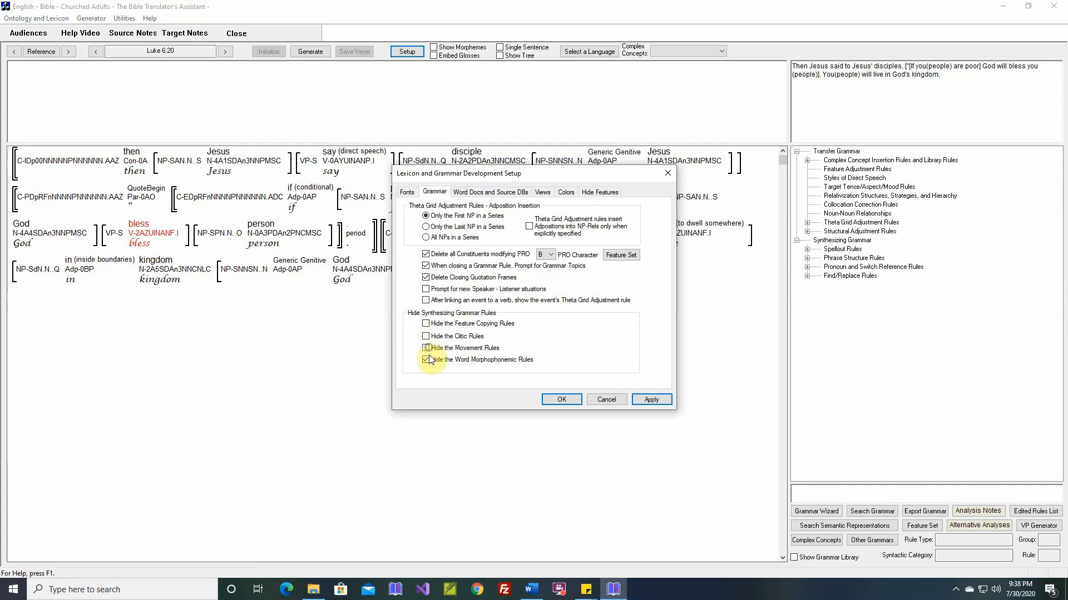
pyautogui.click(652, 399)
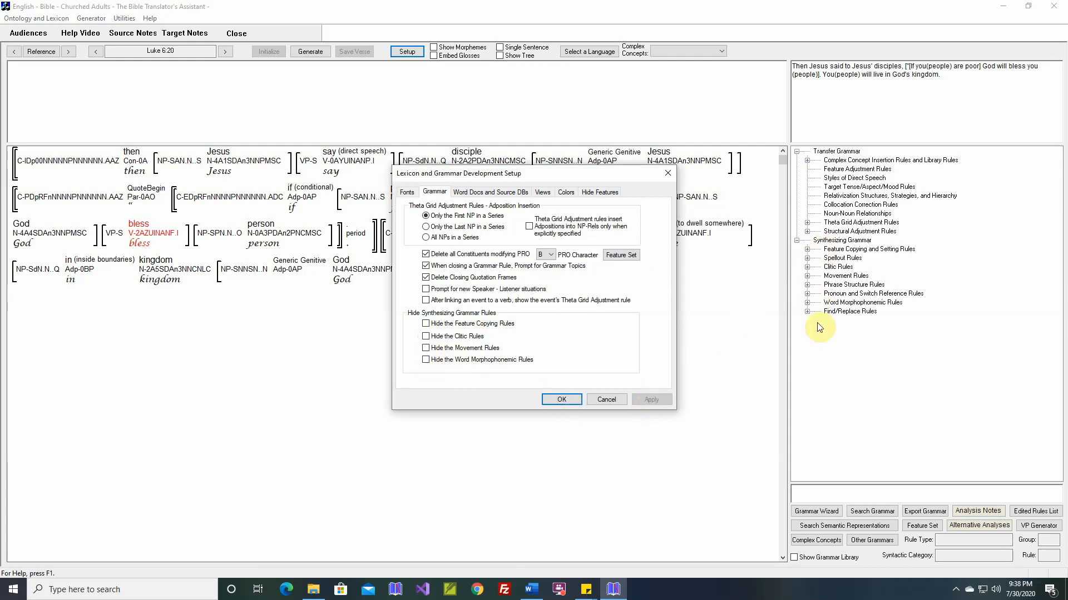